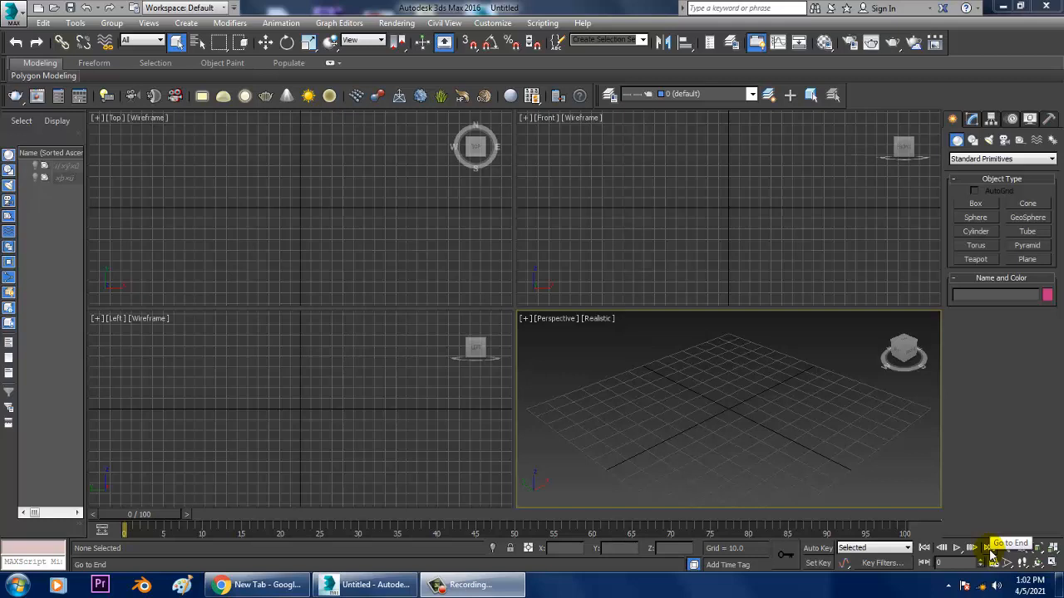
{"action": "left_click", "coordinate": [990, 552]}
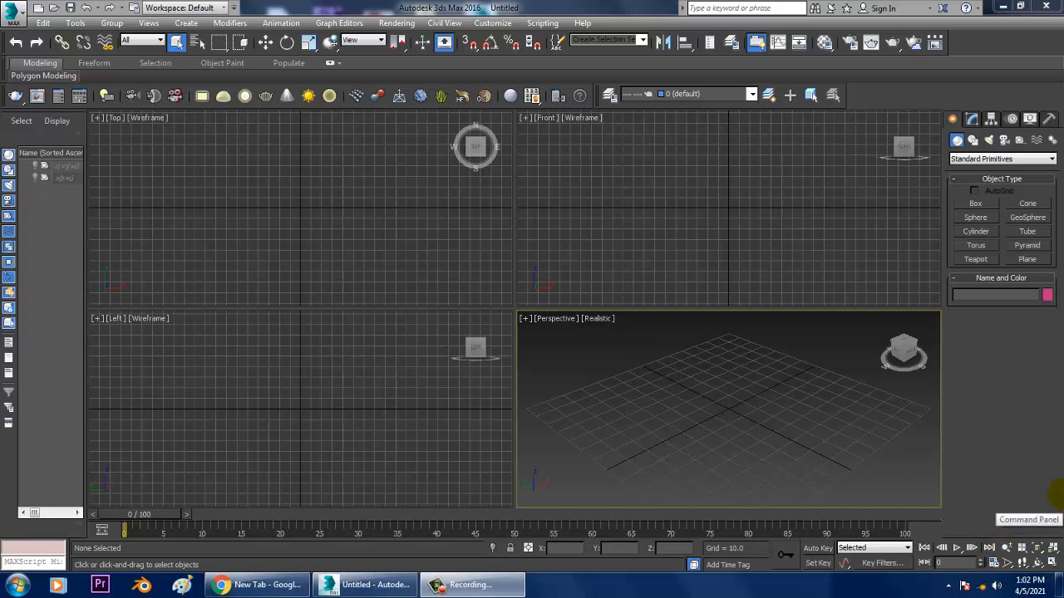
{"action": "left_click", "coordinate": [636, 194]}
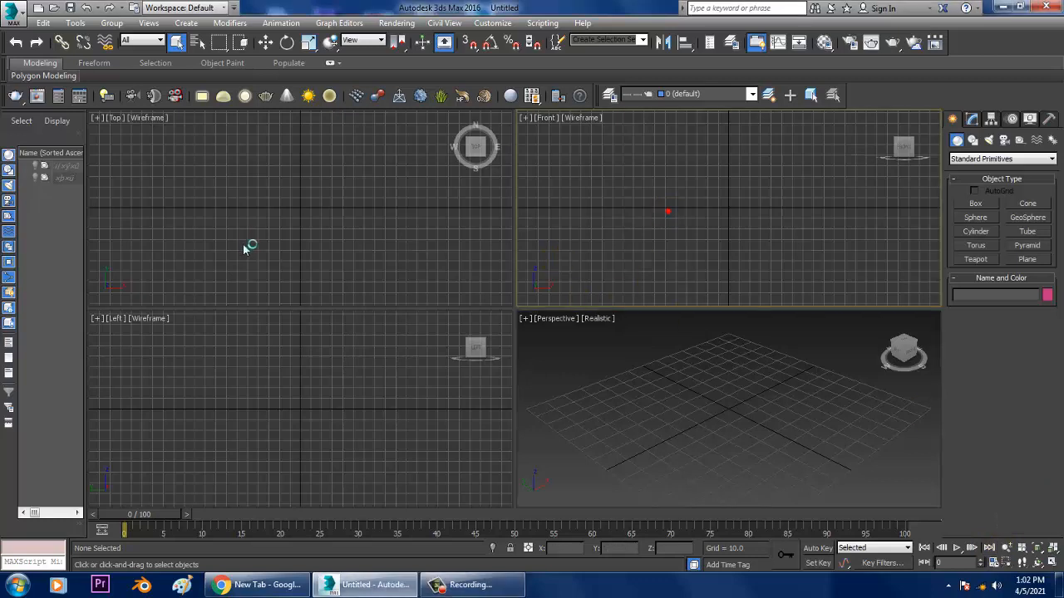
{"action": "left_click", "coordinate": [797, 391]}
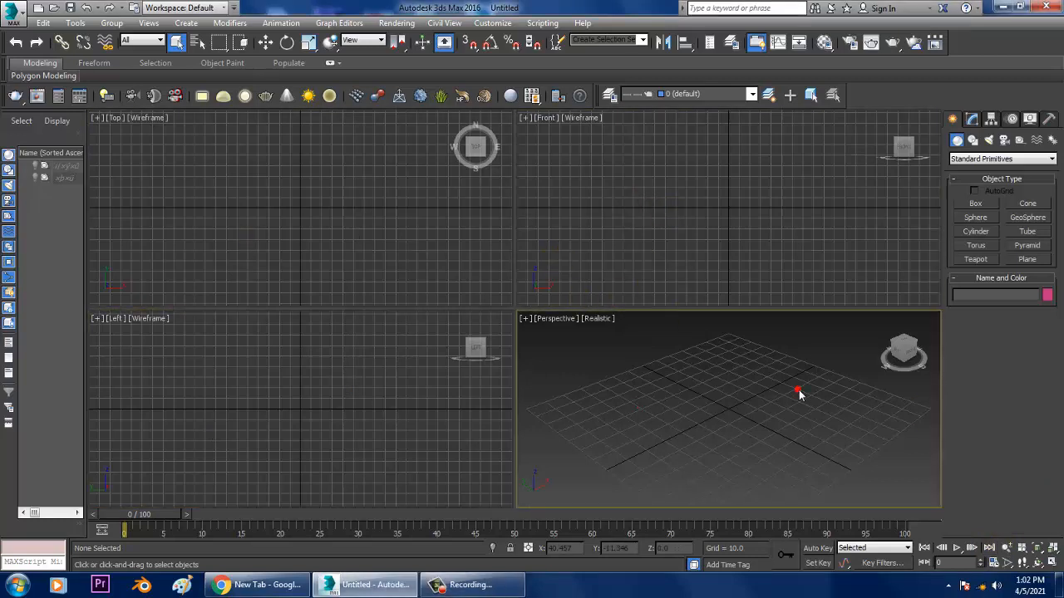
- View the reference image Build-Spiral-Stairs-Step-15.jpg from the April 2021 folder on drive D, and minimise its window
{"action": "left_click", "coordinate": [407, 25]}
{"action": "left_click", "coordinate": [451, 456]}
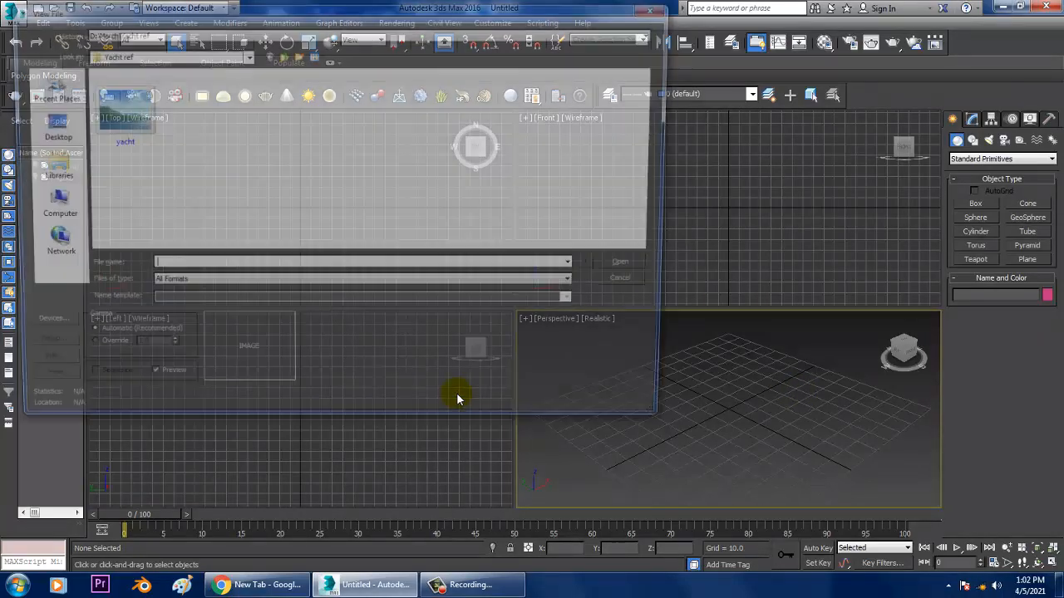
{"action": "left_click", "coordinate": [106, 34]}
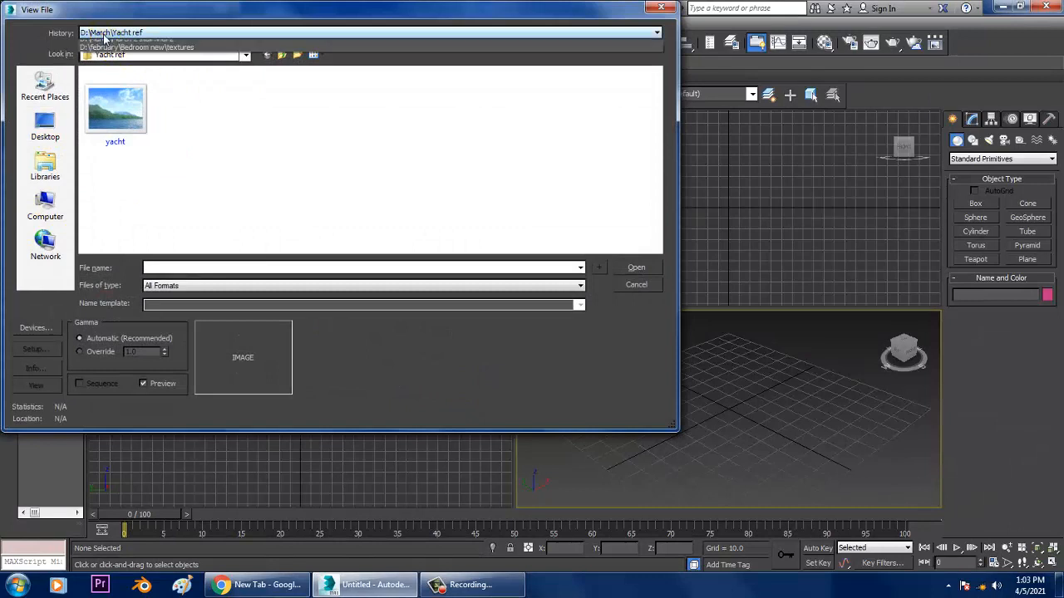
{"action": "left_click", "coordinate": [45, 174]}
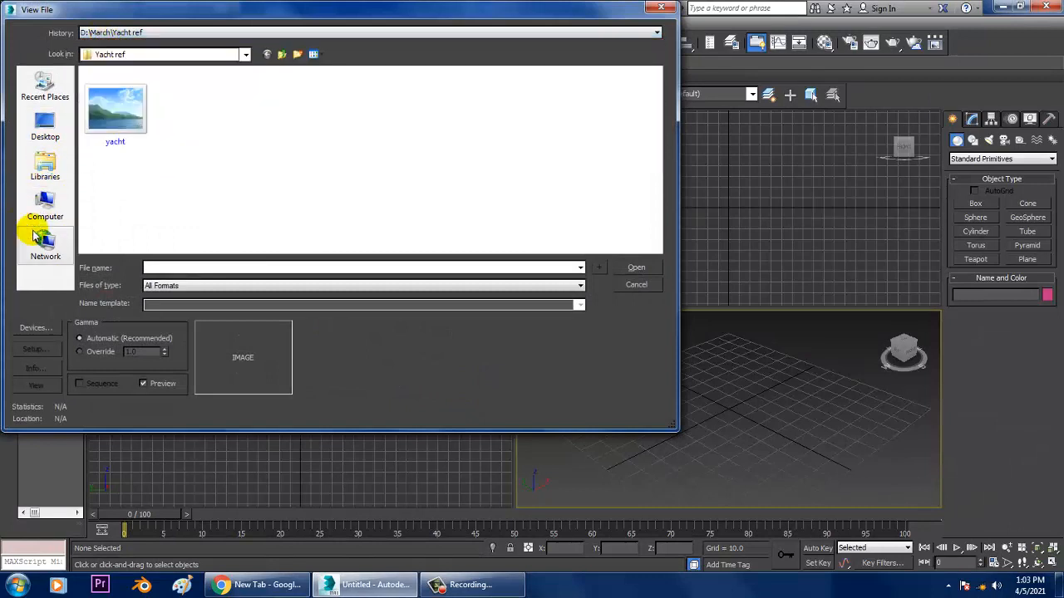
{"action": "left_click", "coordinate": [45, 208]}
{"action": "double_click", "coordinate": [291, 96]}
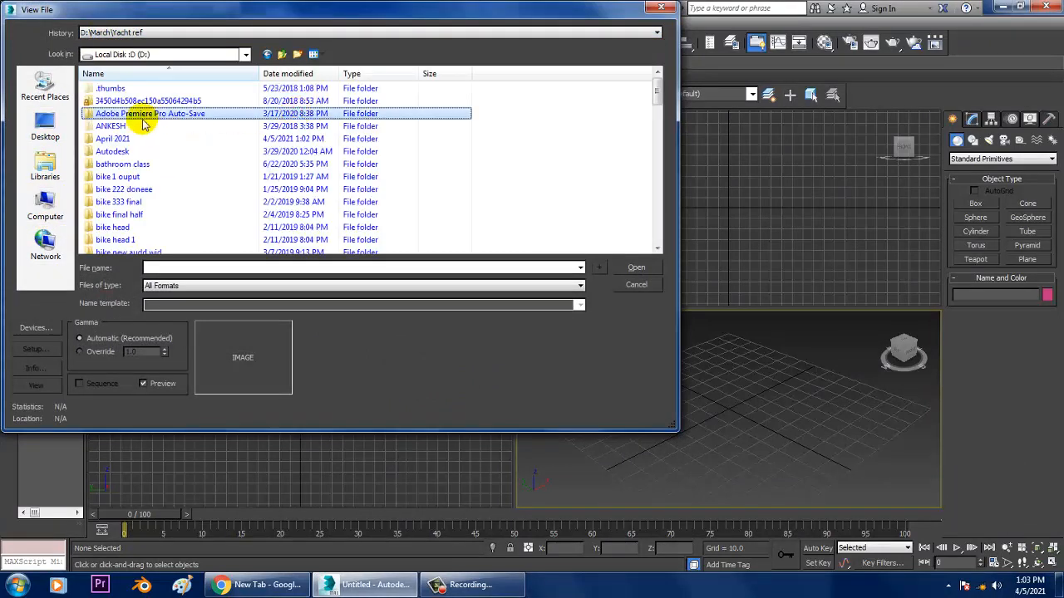
{"action": "double_click", "coordinate": [108, 139]}
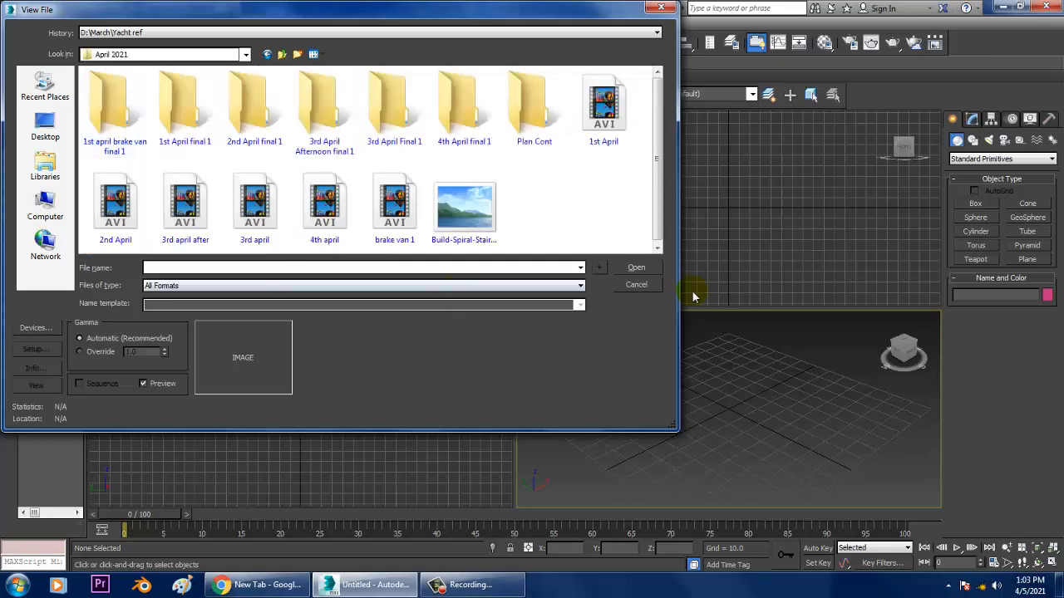
{"action": "double_click", "coordinate": [449, 210]}
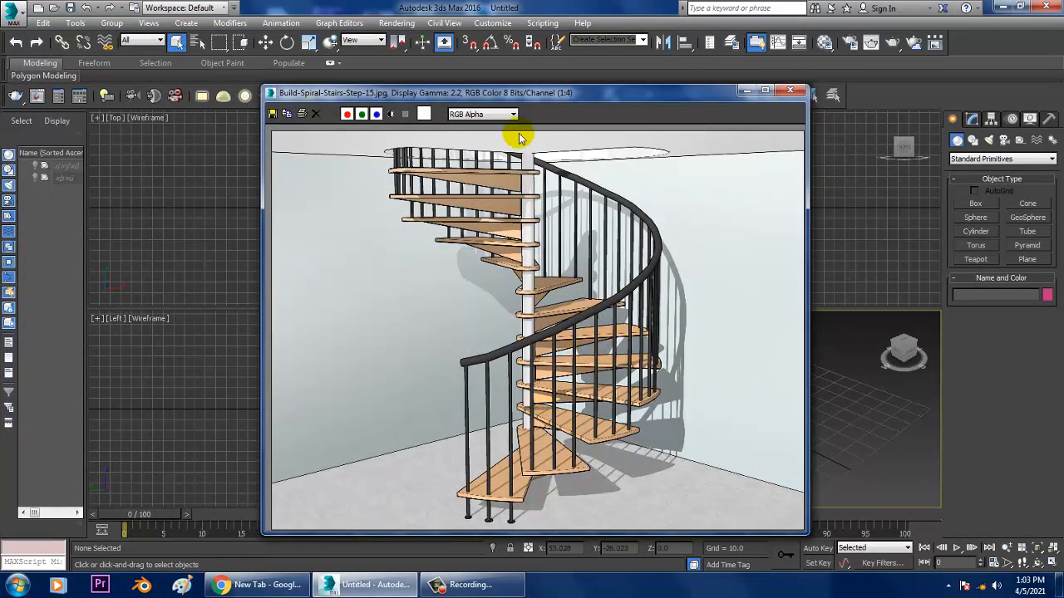
{"action": "left_click_drag", "start_coordinate": [670, 94], "coordinate": [379, 72]}
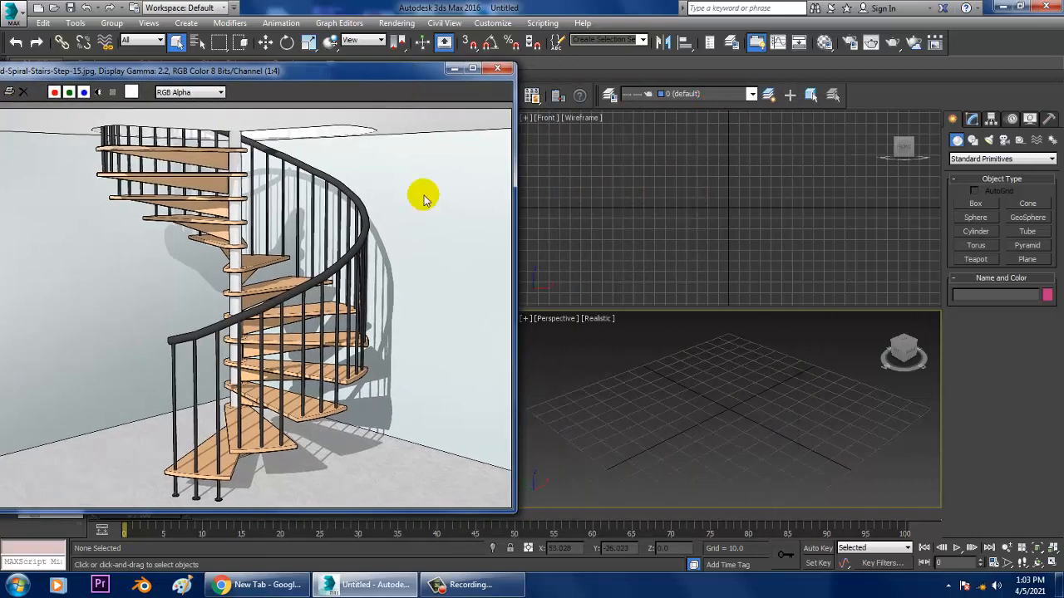
{"action": "left_click", "coordinate": [453, 73]}
- Create a large square ground plane around the grid origin in the maximised Perspective view
{"action": "left_click", "coordinate": [560, 387]}
{"action": "key", "text": "alt+w"}
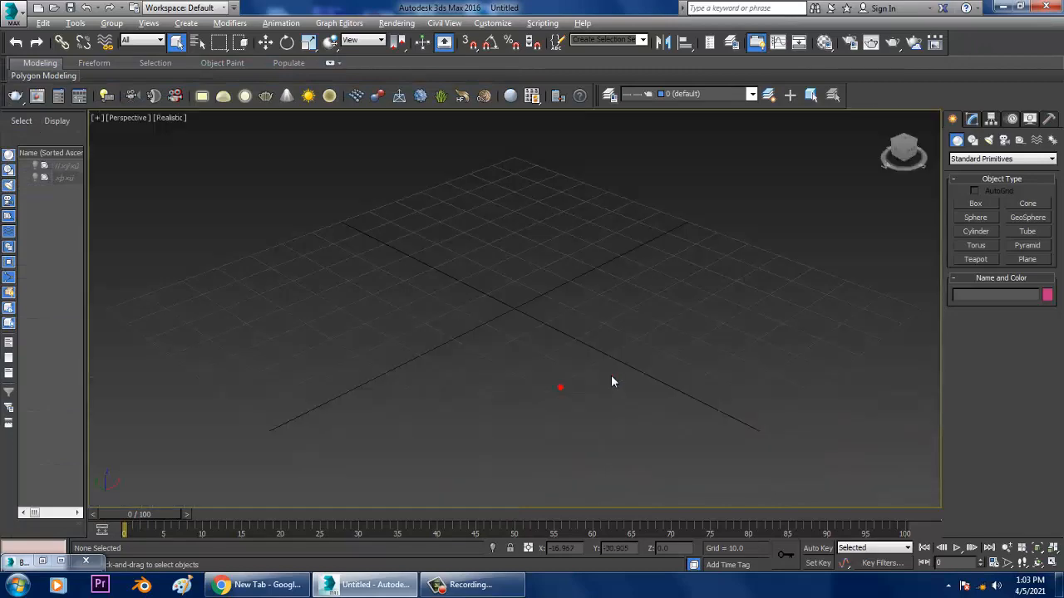
{"action": "left_click_drag", "start_coordinate": [509, 365], "coordinate": [513, 281]}
{"action": "key", "text": "w"}
- Create a tall central pole cylinder on the plane in the Top view, about 8.8 in radius and 386 high
{"action": "left_click", "coordinate": [971, 236]}
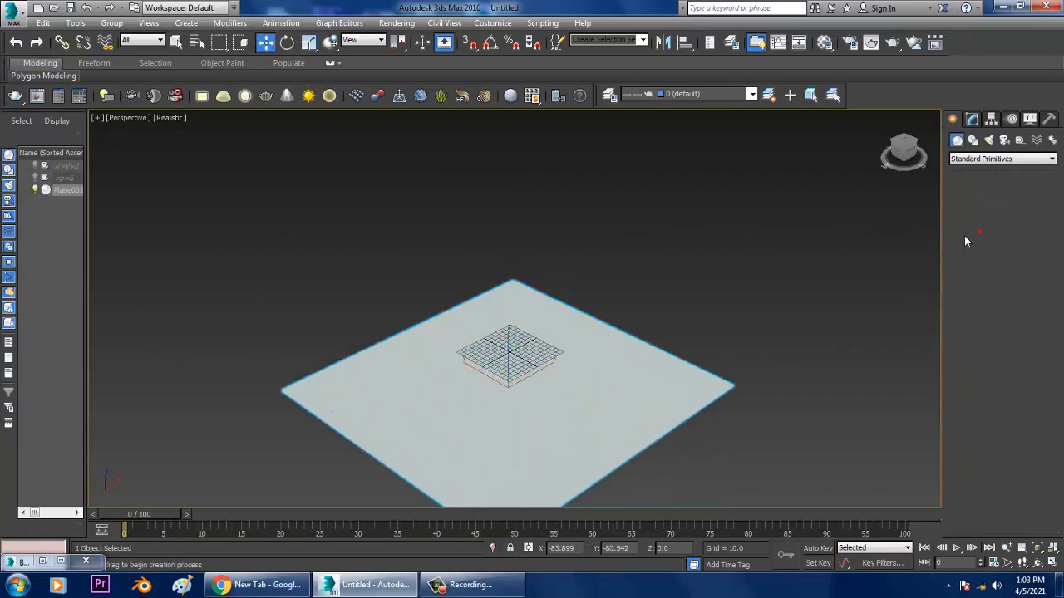
{"action": "key", "text": "alt+w"}
{"action": "middle_click_drag", "start_coordinate": [444, 240], "coordinate": [413, 248]}
{"action": "key", "text": "alt+w"}
{"action": "scroll", "coordinate": [410, 249], "scroll_direction": "down", "scroll_amount": 5}
{"action": "left_click_drag", "start_coordinate": [425, 314], "coordinate": [435, 321]}
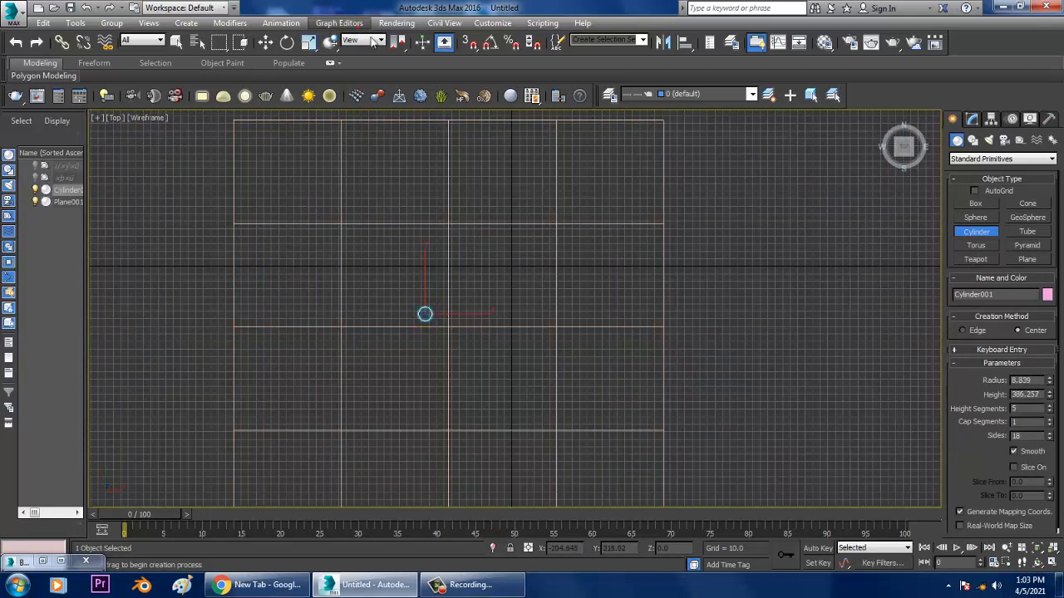
{"action": "key", "text": "w"}
- Scale the pole cylinder taller along Z to about 120% in the Perspective view
{"action": "key", "text": "alt+w"}
{"action": "middle_click", "coordinate": [807, 392]}
{"action": "key", "text": "alt+w"}
{"action": "middle_click_drag", "start_coordinate": [785, 380], "coordinate": [503, 328], "text": "alt"}
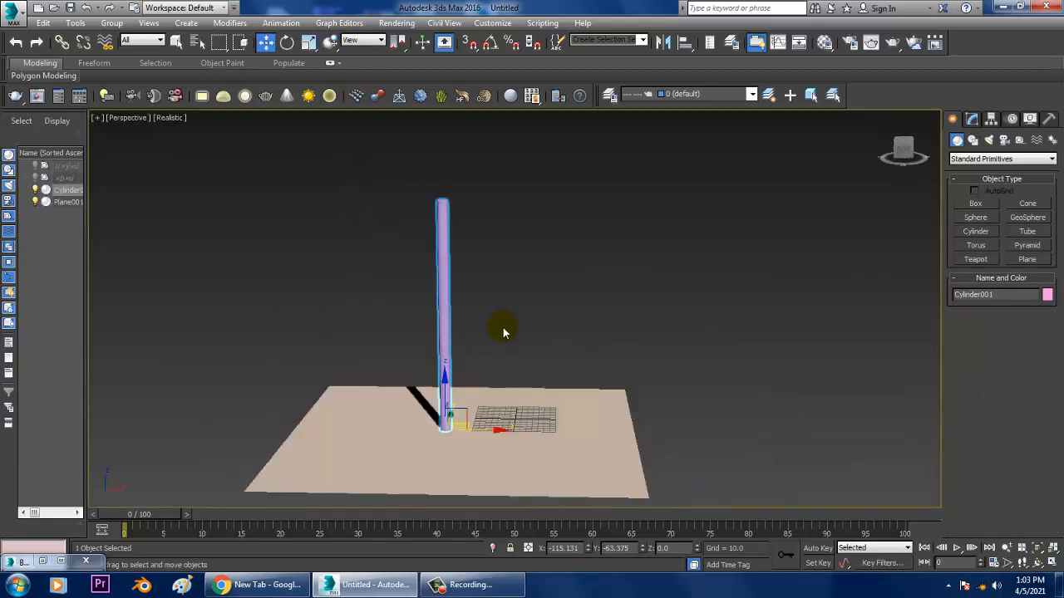
{"action": "key", "text": "r"}
{"action": "mouse_move", "coordinate": [450, 373]}
{"action": "left_mouse_down"}
{"action": "mouse_move", "coordinate": [456, 349]}
{"action": "mouse_move", "coordinate": [458, 377]}
{"action": "left_mouse_up"}
{"action": "scroll", "coordinate": [447, 364], "scroll_direction": "down", "scroll_amount": 3}
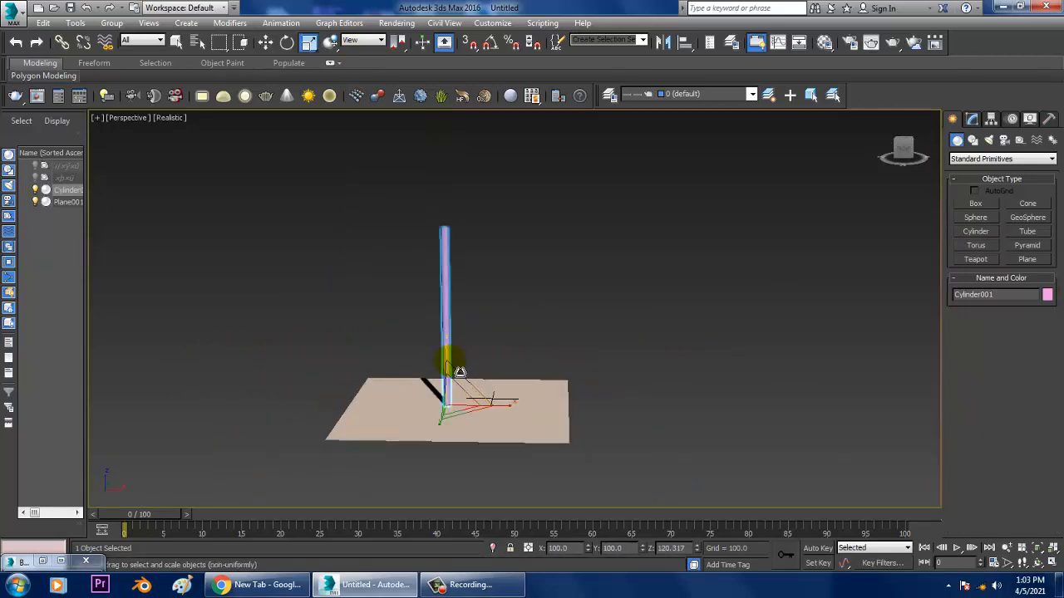
- Draw a tread box across the pole in the Top view, about 43.4 long, 188.4 wide and 7.2 high
{"action": "key", "text": "alt+w"}
{"action": "middle_click_drag", "start_coordinate": [317, 255], "coordinate": [272, 245]}
{"action": "key", "text": "alt+w"}
{"action": "middle_click_drag", "start_coordinate": [350, 236], "coordinate": [514, 270]}
{"action": "scroll", "coordinate": [514, 270], "scroll_direction": "up", "scroll_amount": 4}
{"action": "key", "text": "w"}
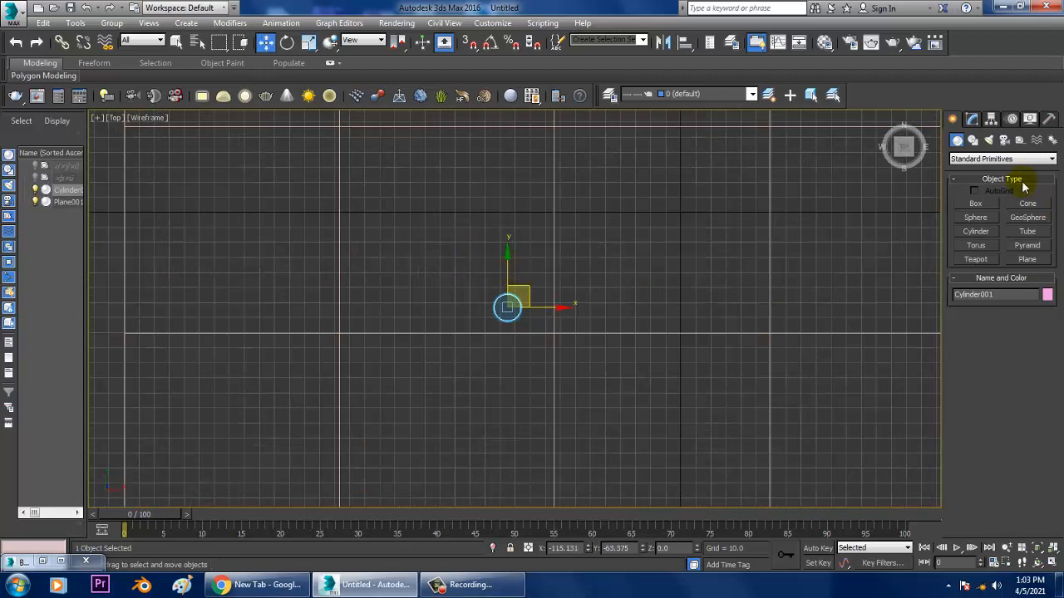
{"action": "left_click", "coordinate": [976, 208]}
{"action": "middle_click_drag", "start_coordinate": [644, 280], "coordinate": [574, 250]}
{"action": "scroll", "coordinate": [574, 250], "scroll_direction": "up", "scroll_amount": 3}
{"action": "middle_click_drag", "start_coordinate": [504, 224], "coordinate": [432, 245]}
{"action": "scroll", "coordinate": [432, 245], "scroll_direction": "down", "scroll_amount": 2}
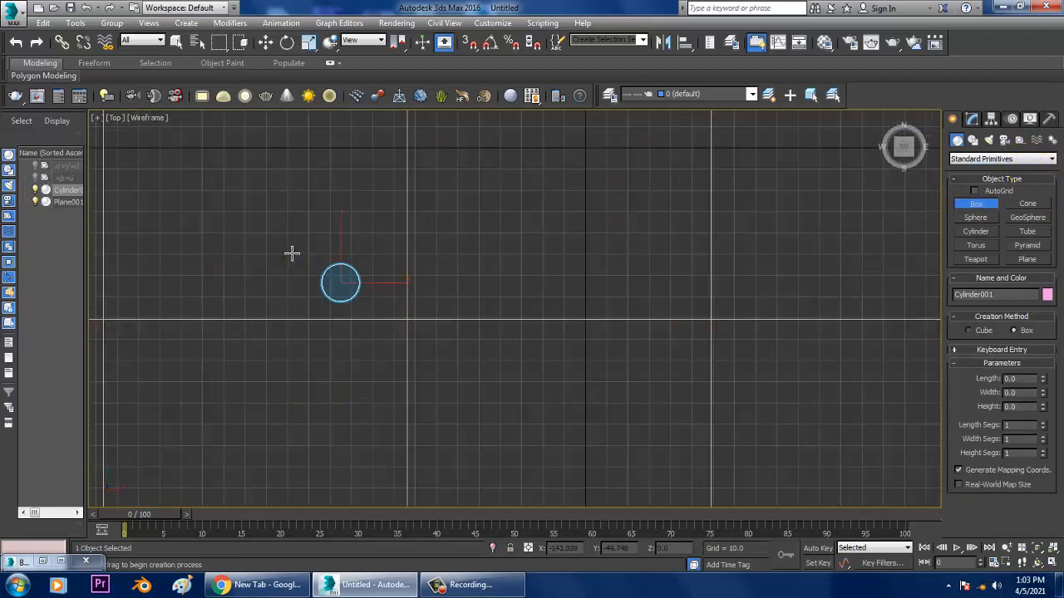
{"action": "left_click_drag", "start_coordinate": [291, 253], "coordinate": [693, 343]}
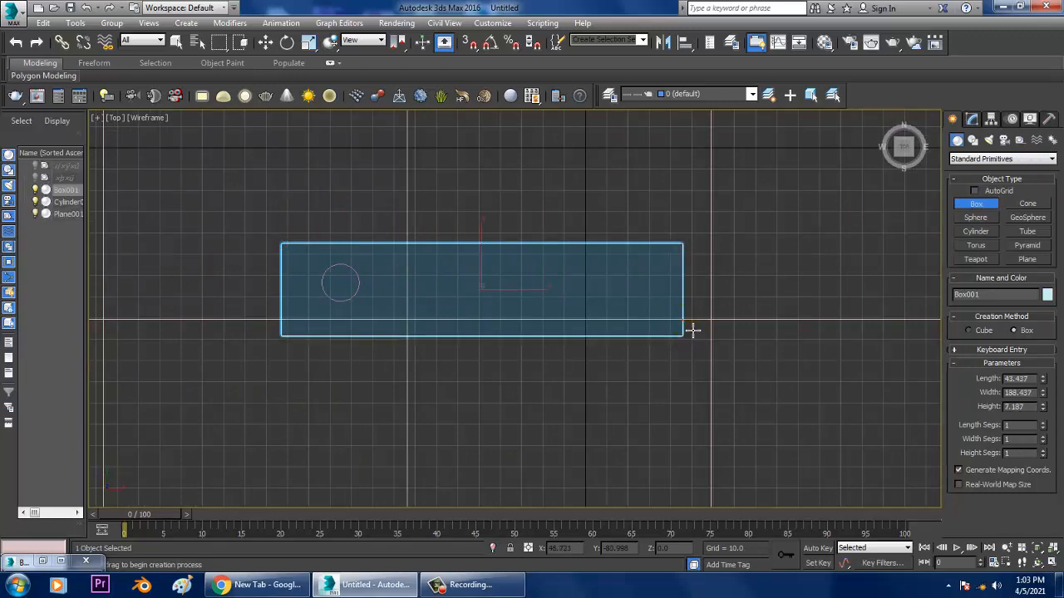
{"action": "right_click", "coordinate": [693, 331]}
- Raise the tread box above the ground plane to about Z 12.4 in the Perspective view
{"action": "key", "text": "alt+w"}
{"action": "middle_click", "coordinate": [789, 425]}
{"action": "key", "text": "z"}
{"action": "key", "text": "alt+w"}
{"action": "middle_click_drag", "start_coordinate": [753, 394], "coordinate": [768, 395], "text": "alt"}
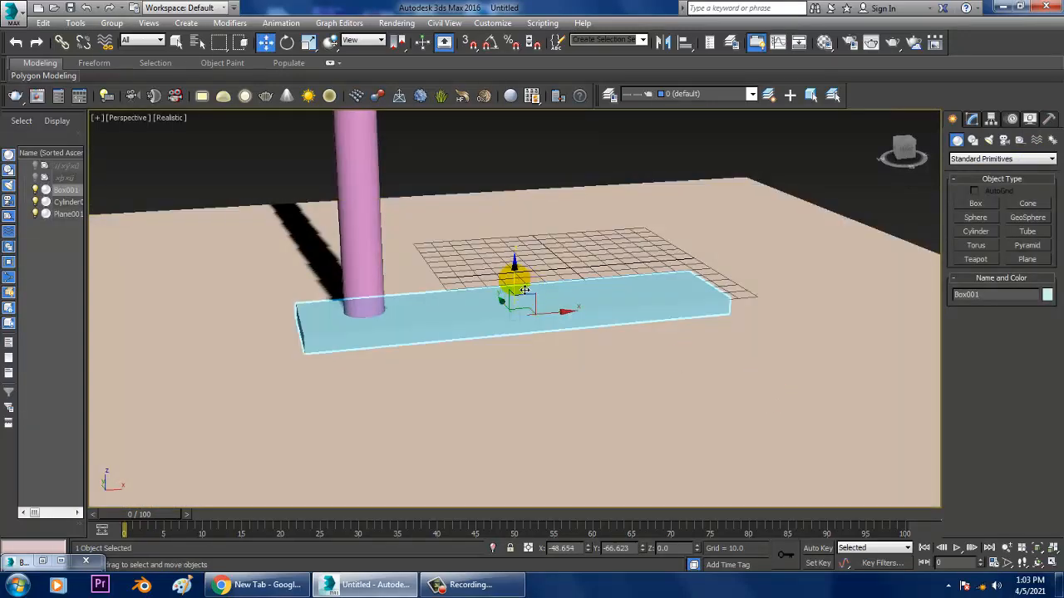
{"action": "left_click_drag", "start_coordinate": [525, 289], "coordinate": [525, 262]}
- Align the tread box with the pole in the Top view at about X -41.8, Y -64.1, and widen it to 108% along Y
{"action": "key", "text": "alt+w"}
{"action": "middle_click_drag", "start_coordinate": [259, 185], "coordinate": [288, 176]}
{"action": "key", "text": "alt+w"}
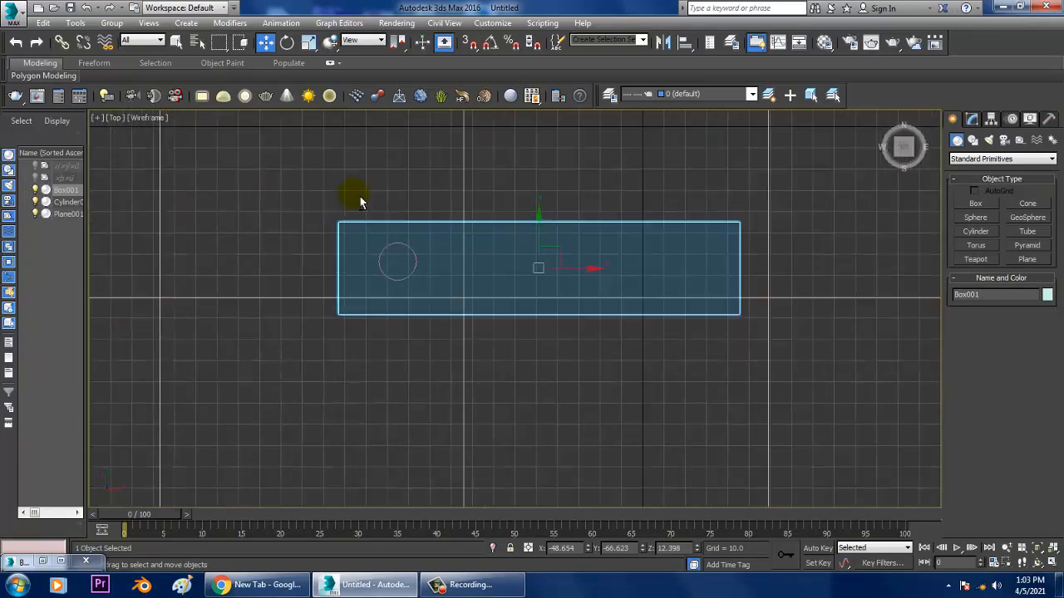
{"action": "left_click_drag", "start_coordinate": [547, 236], "coordinate": [548, 231]}
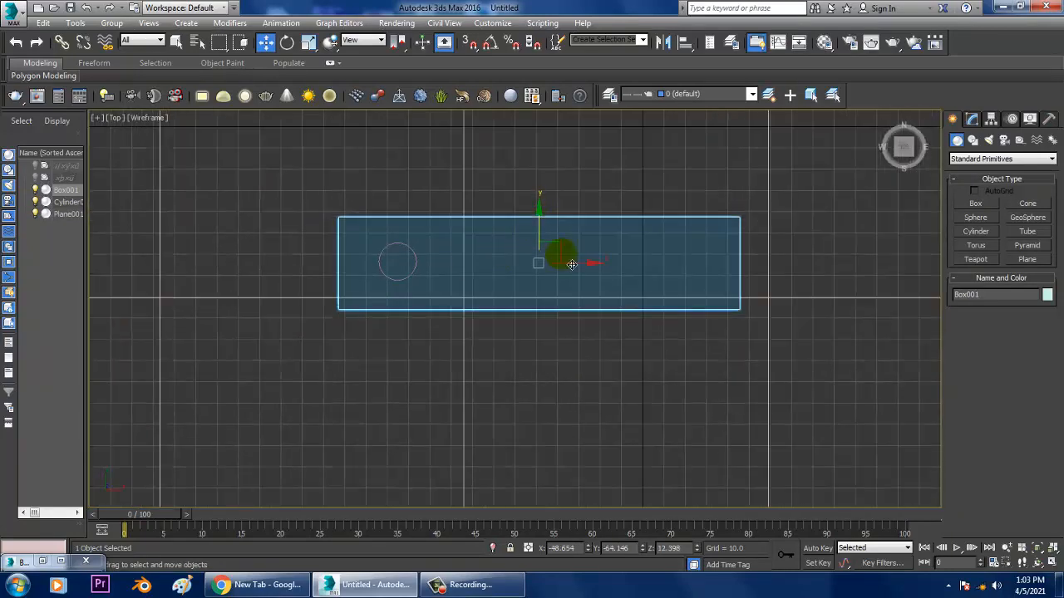
{"action": "left_click_drag", "start_coordinate": [602, 274], "coordinate": [618, 275]}
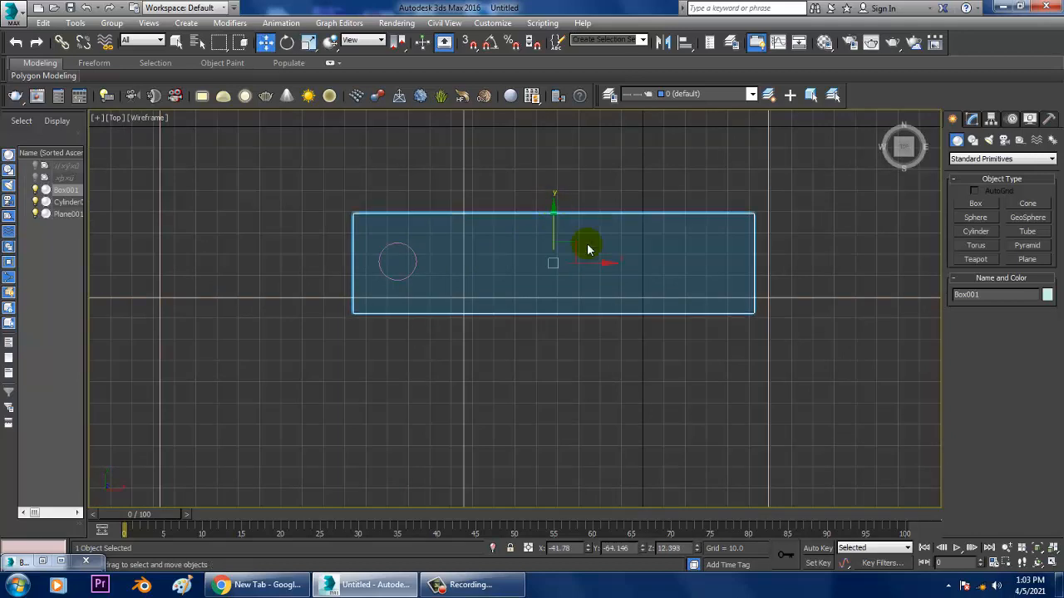
- Convert the tread box to Editable Poly and connect its end edges with two lengthwise segments
{"action": "right_click", "coordinate": [587, 243]}
{"action": "mouse_move", "coordinate": [640, 375]}
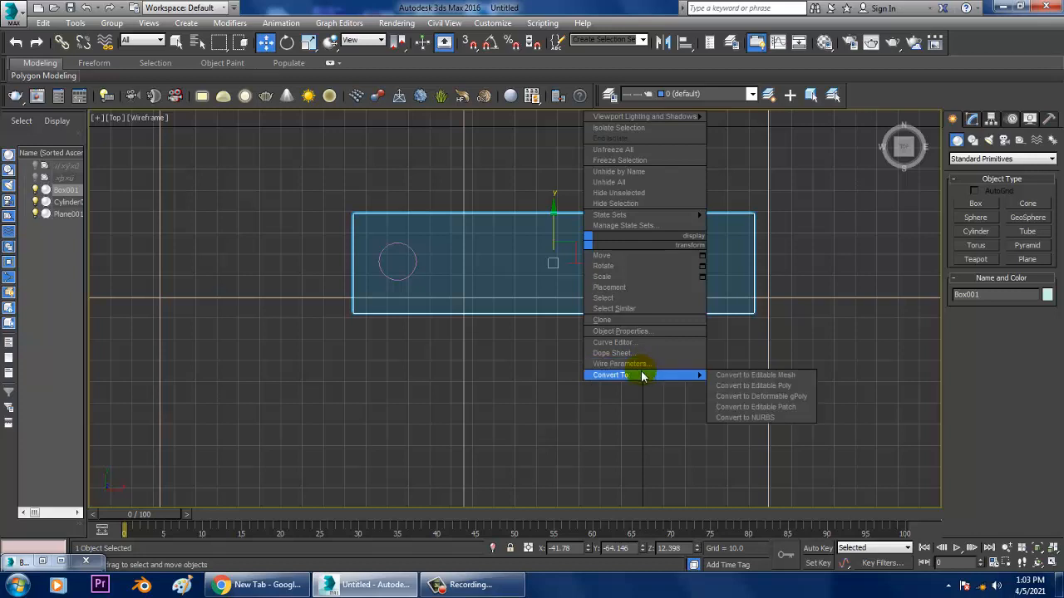
{"action": "left_click", "coordinate": [753, 385]}
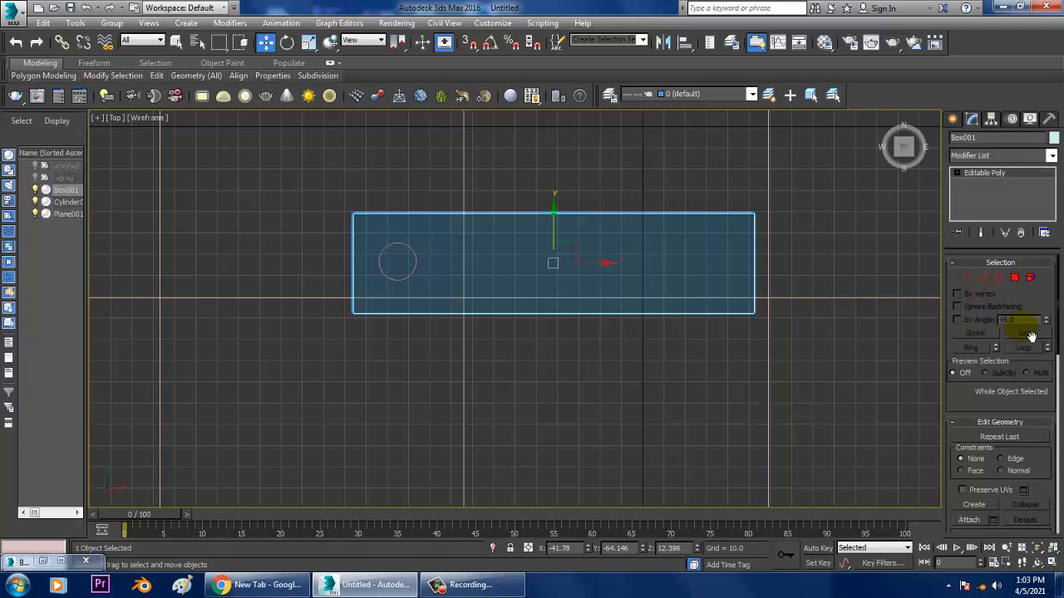
{"action": "left_click_drag", "start_coordinate": [297, 265], "coordinate": [891, 305]}
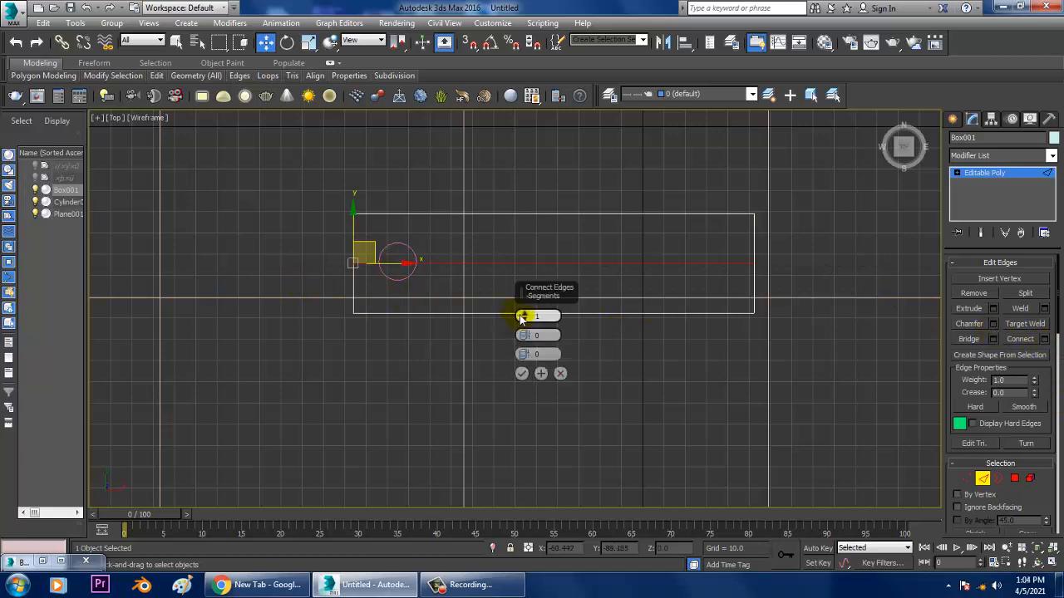
{"action": "left_click", "coordinate": [521, 373]}
- Move the middle vertices of the tread's outer end outward, and scale all eight end vertices to about 149% along Y
{"action": "key", "text": "1"}
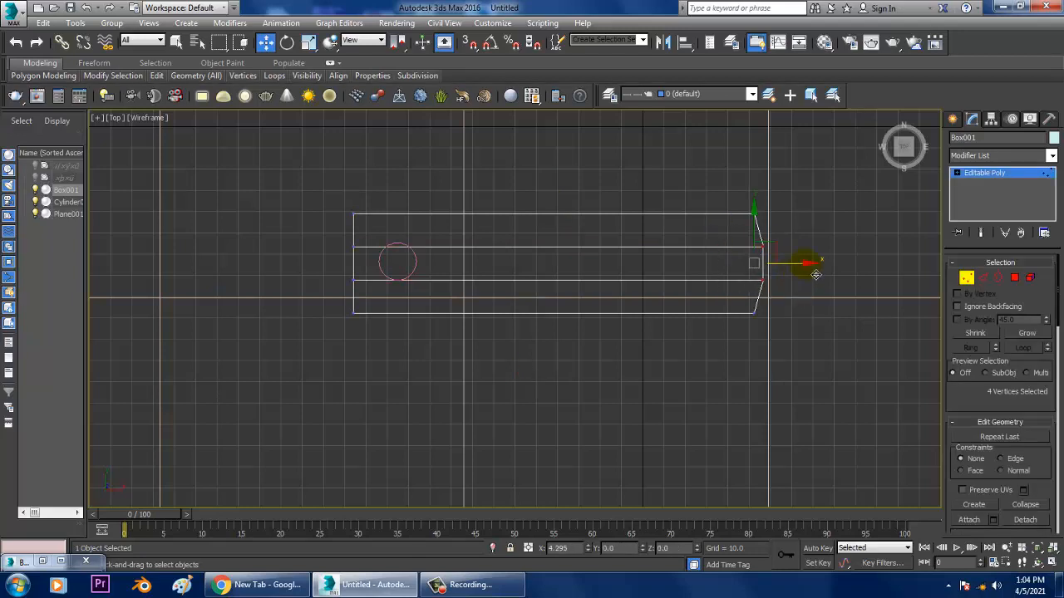
{"action": "key", "text": "r"}
{"action": "left_click_drag", "start_coordinate": [765, 213], "coordinate": [760, 192]}
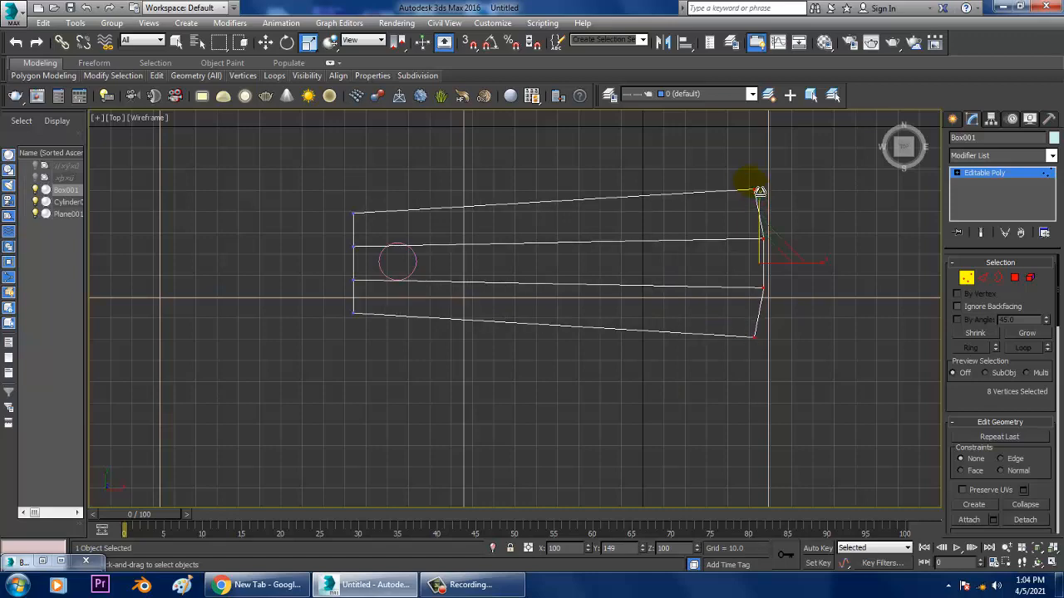
{"action": "key", "text": "alt+w"}
{"action": "middle_click", "coordinate": [796, 396]}
{"action": "key", "text": "alt+w"}
{"action": "middle_click_drag", "start_coordinate": [755, 387], "coordinate": [717, 383], "text": "alt"}
{"action": "key", "text": "F4"}
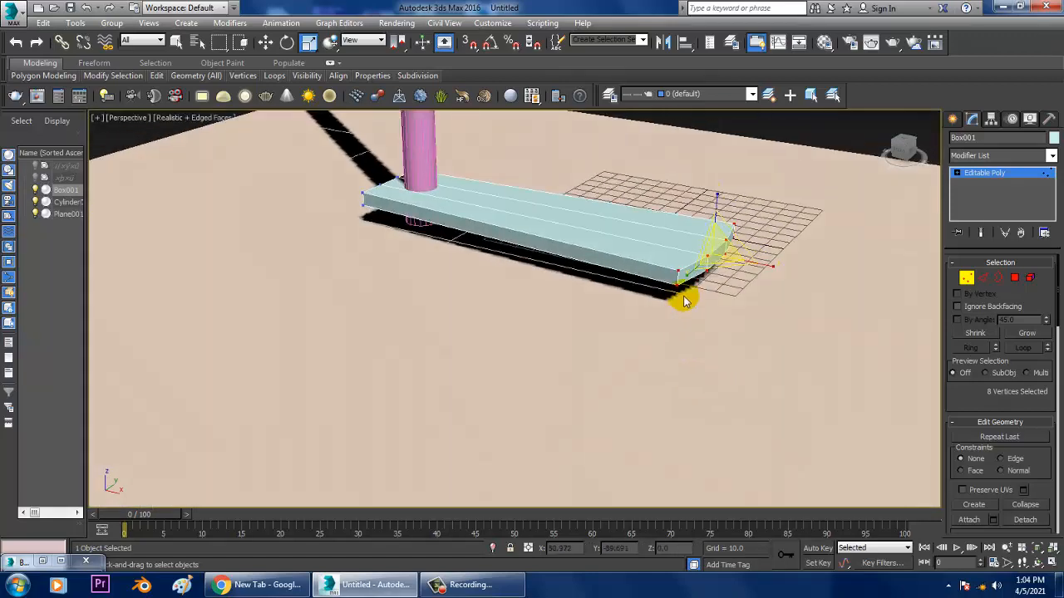
{"action": "middle_click_drag", "start_coordinate": [684, 301], "coordinate": [565, 282], "text": "alt"}
- Leave vertex editing and scale the whole tread slightly thicker along Z
{"action": "key", "text": "q"}
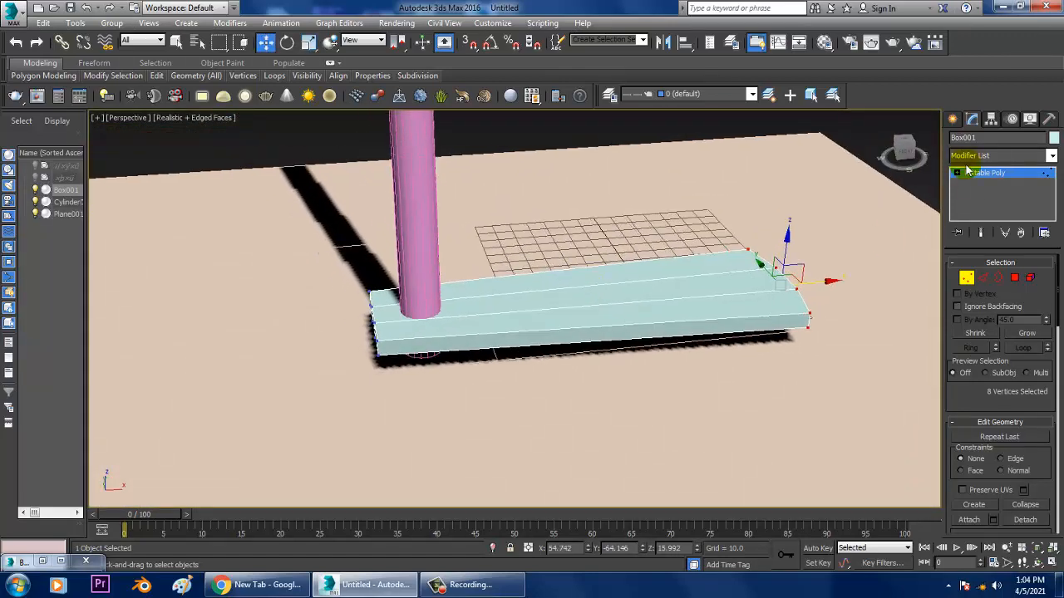
{"action": "left_click", "coordinate": [987, 175]}
{"action": "middle_click_drag", "start_coordinate": [644, 316], "coordinate": [744, 296], "text": "alt"}
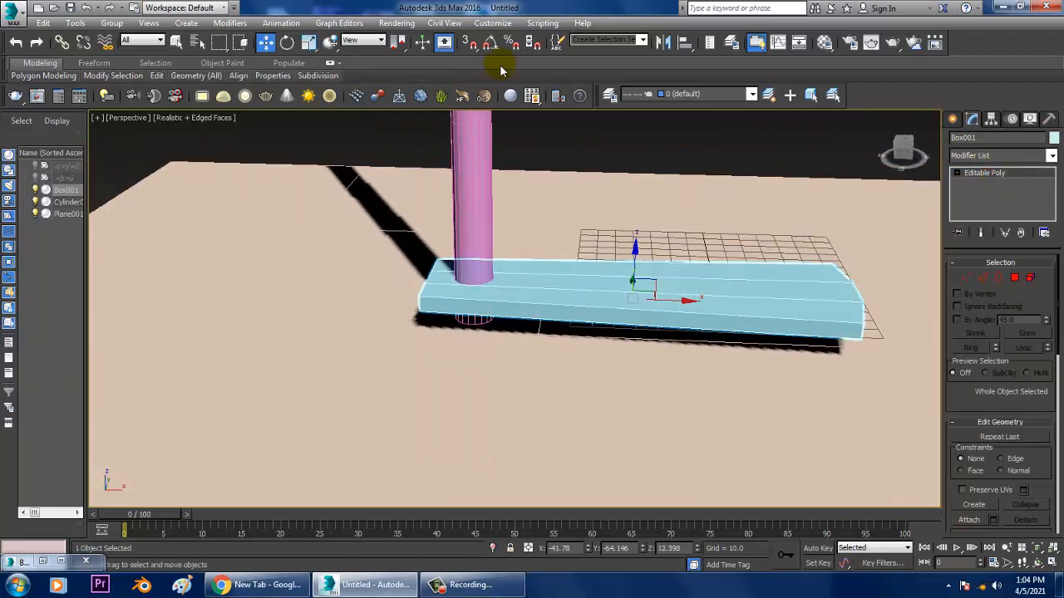
{"action": "left_click", "coordinate": [784, 290]}
{"action": "key", "text": "r"}
{"action": "left_click", "coordinate": [638, 243]}
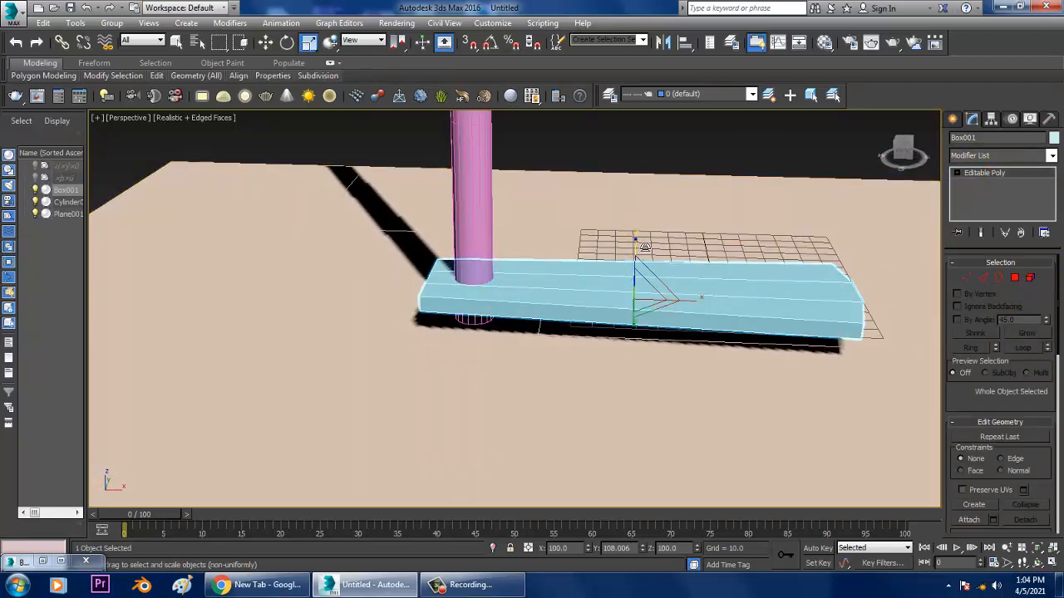
{"action": "key", "text": "w"}
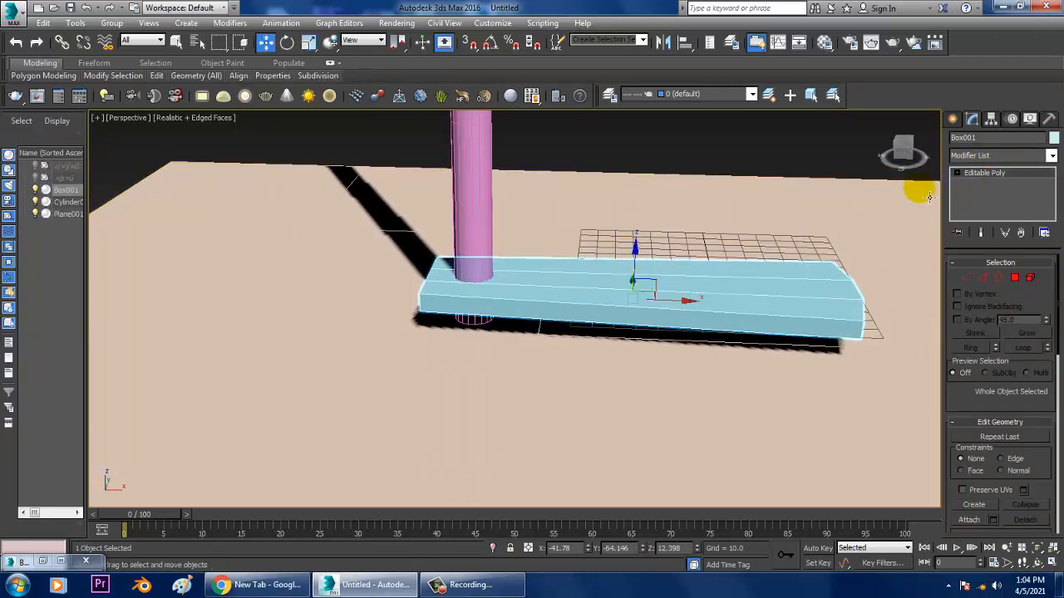
- Add two horizontal edge loops to the tread with Swift Loop in the Front view, close to its upper and lower edges
{"action": "left_click", "coordinate": [981, 175]}
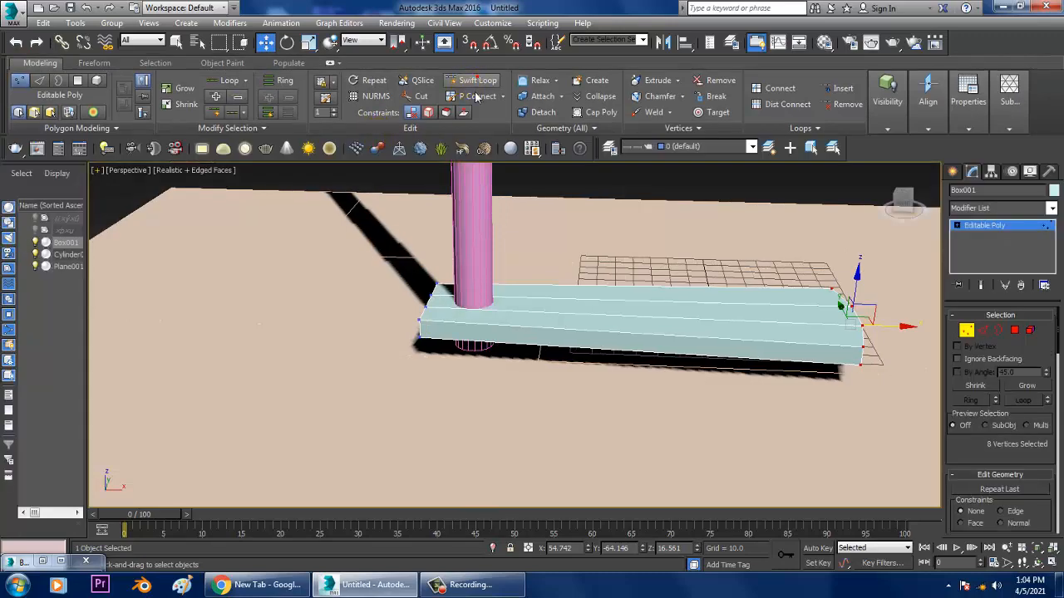
{"action": "key", "text": "alt+w"}
{"action": "key", "text": "alt+w"}
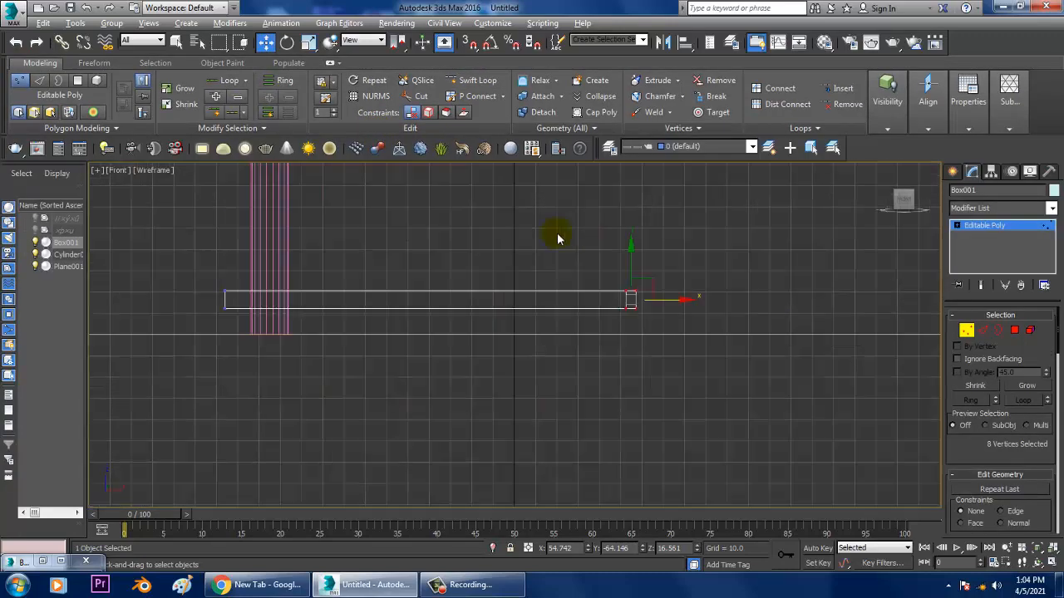
{"action": "scroll", "coordinate": [357, 291], "scroll_direction": "up", "scroll_amount": 2}
{"action": "left_click", "coordinate": [474, 81]}
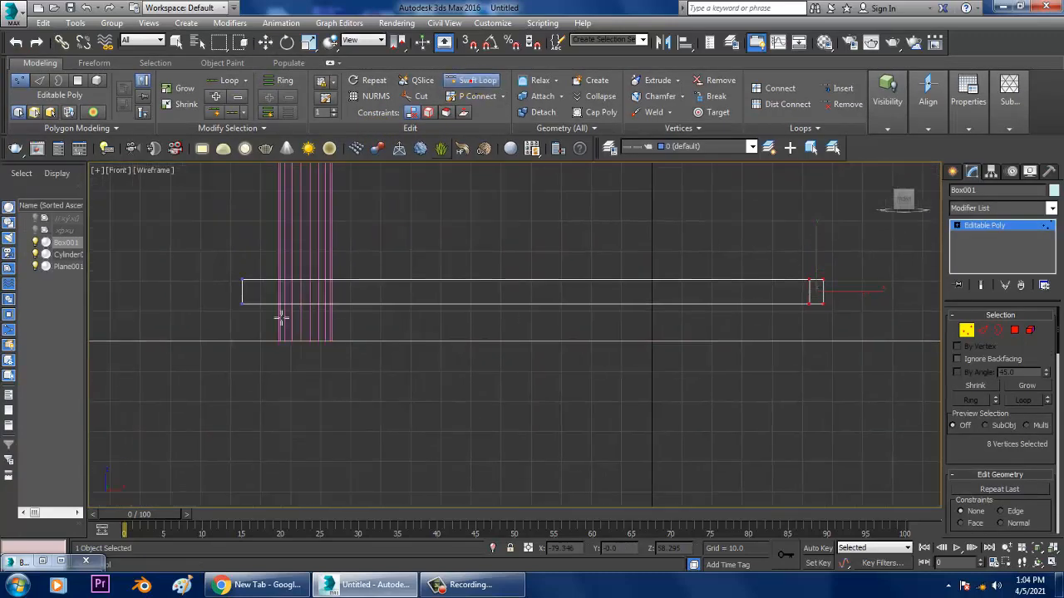
{"action": "scroll", "coordinate": [332, 330], "scroll_direction": "up", "scroll_amount": 3}
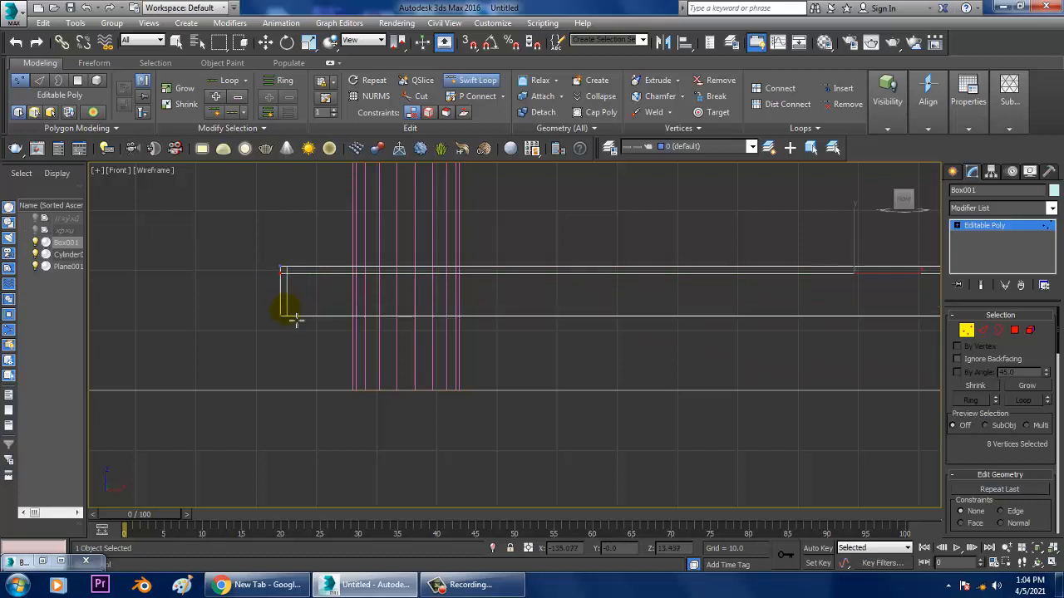
{"action": "left_click", "coordinate": [282, 311]}
{"action": "key", "text": "w"}
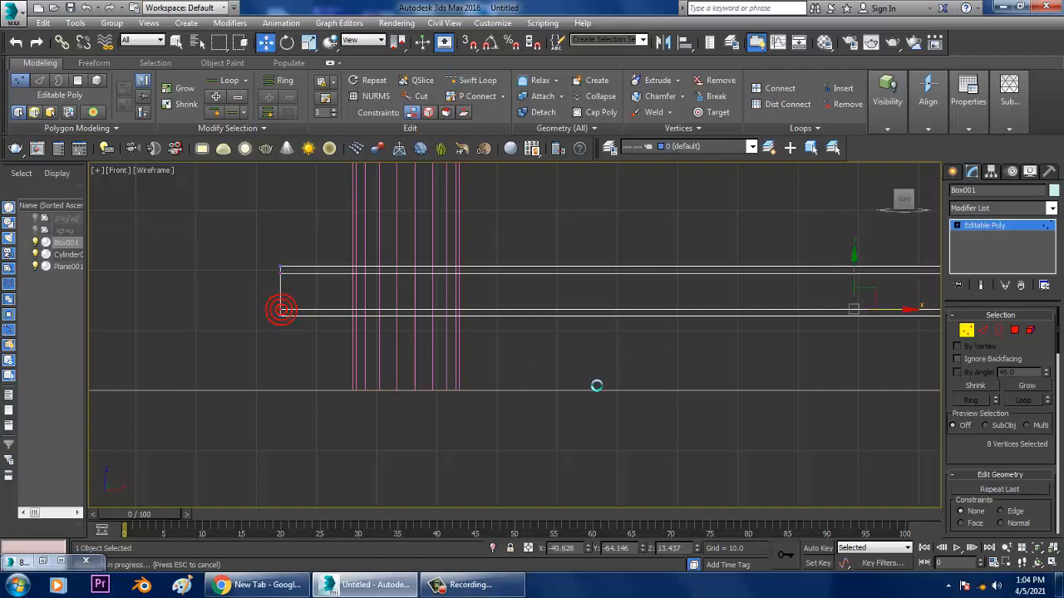
- Connect the tread's lengthwise edges with 11 crosswise segments
{"action": "key", "text": "alt+w"}
{"action": "middle_click", "coordinate": [660, 411]}
{"action": "key", "text": "alt+w"}
{"action": "mouse_move", "coordinate": [664, 402]}
{"action": "middle_mouse_down"}
{"action": "mouse_move", "coordinate": [578, 404]}
{"action": "mouse_move", "coordinate": [661, 401]}
{"action": "middle_mouse_up"}
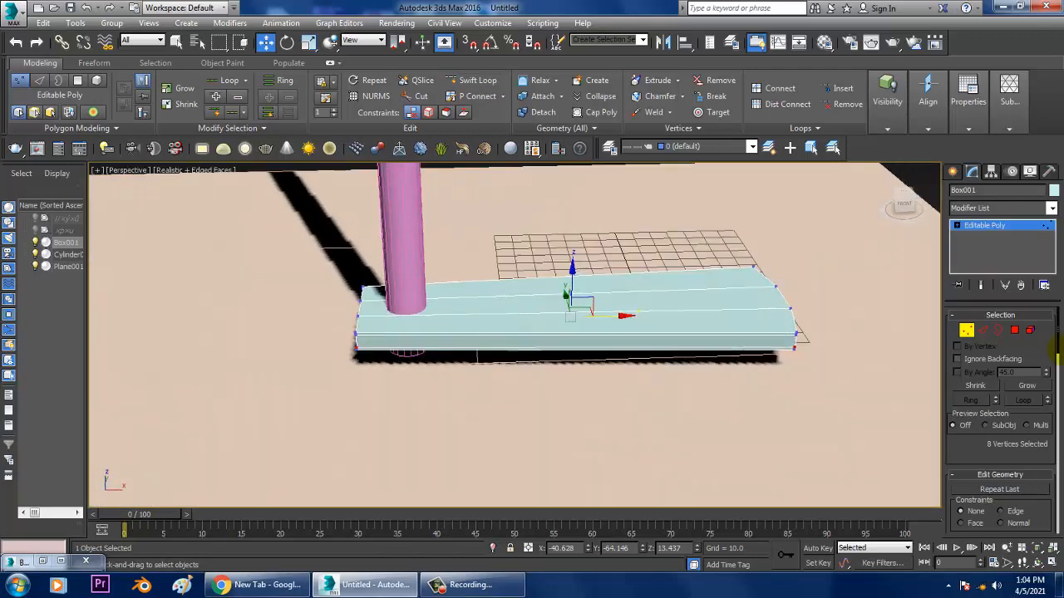
{"action": "left_click", "coordinate": [984, 330]}
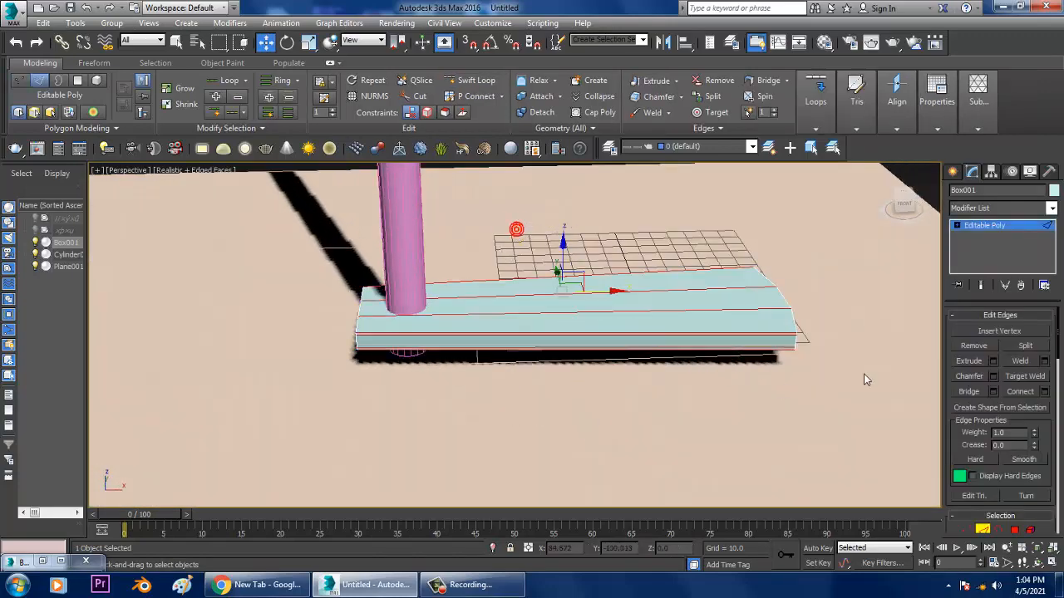
{"action": "left_click", "coordinate": [1045, 393]}
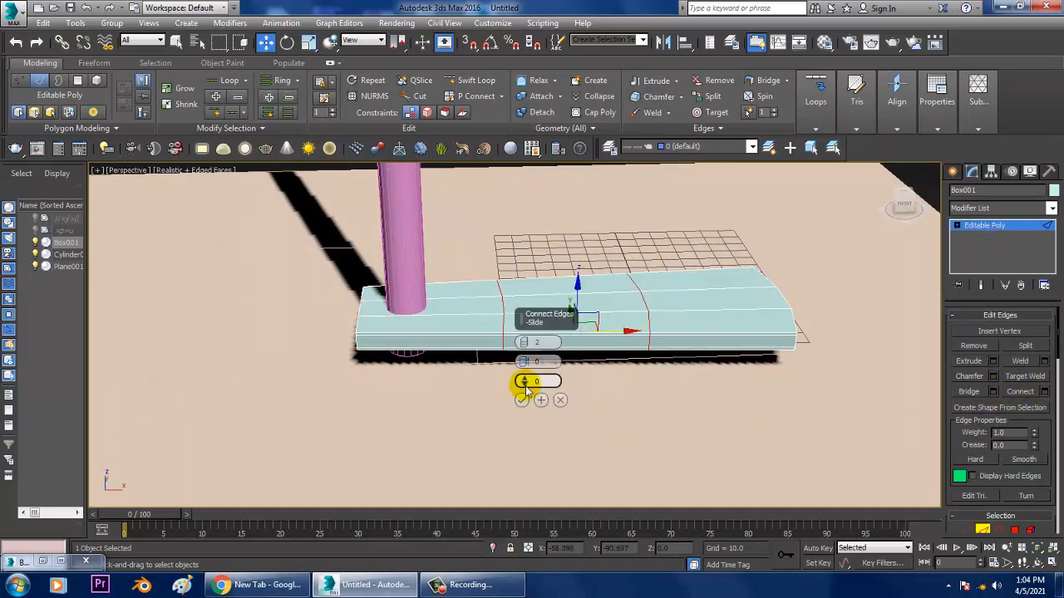
{"action": "left_click_drag", "start_coordinate": [523, 343], "coordinate": [530, 318]}
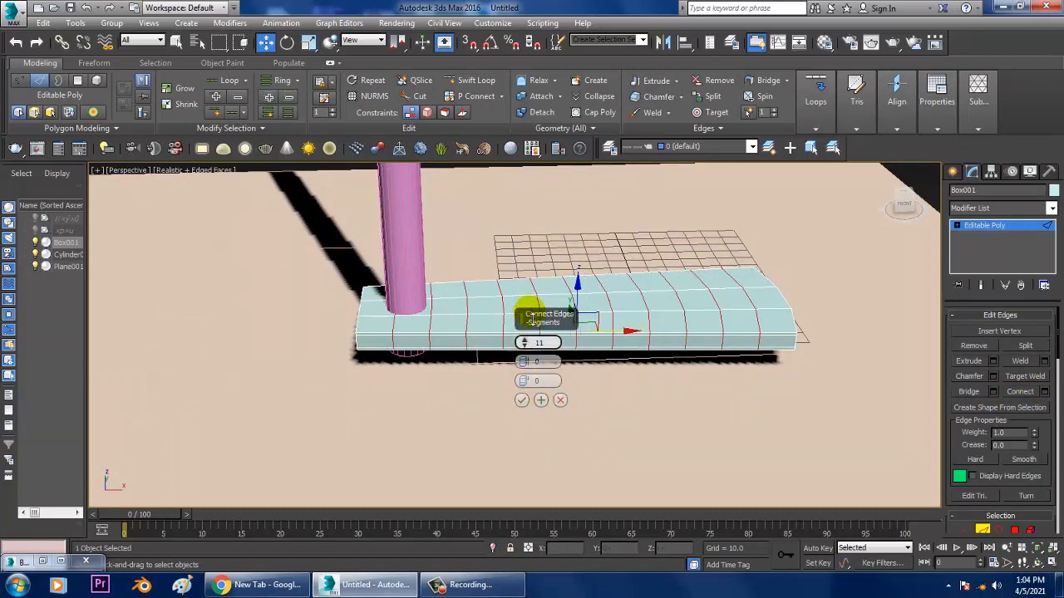
{"action": "left_click", "coordinate": [521, 400]}
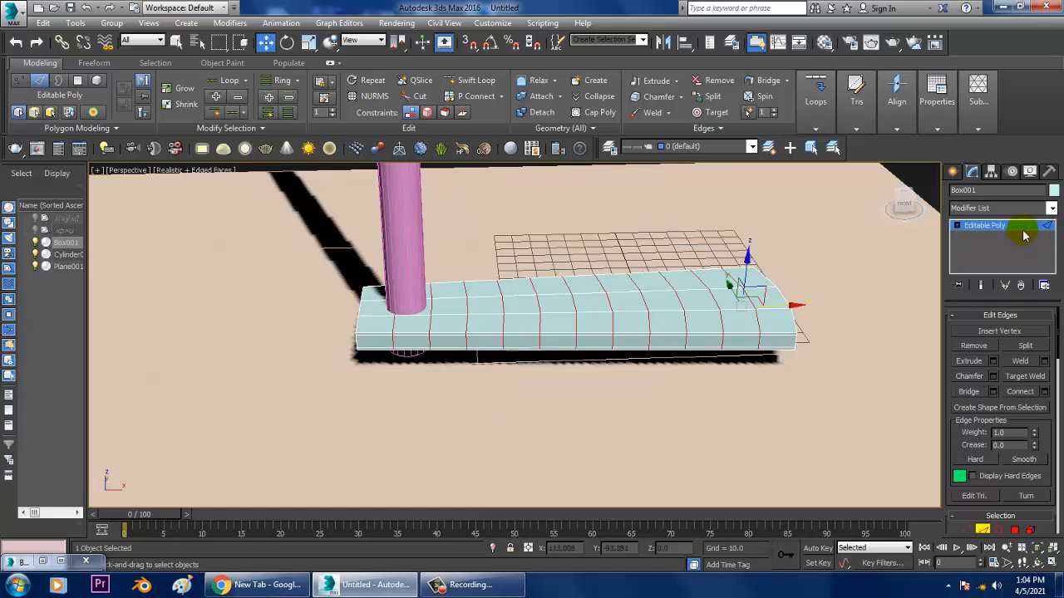
- Leave edge editing, apply TurboSmooth to the tread, and convert it back to Editable Poly
{"action": "left_click", "coordinate": [993, 226]}
{"action": "left_click", "coordinate": [1001, 208]}
{"action": "key", "text": "t"}
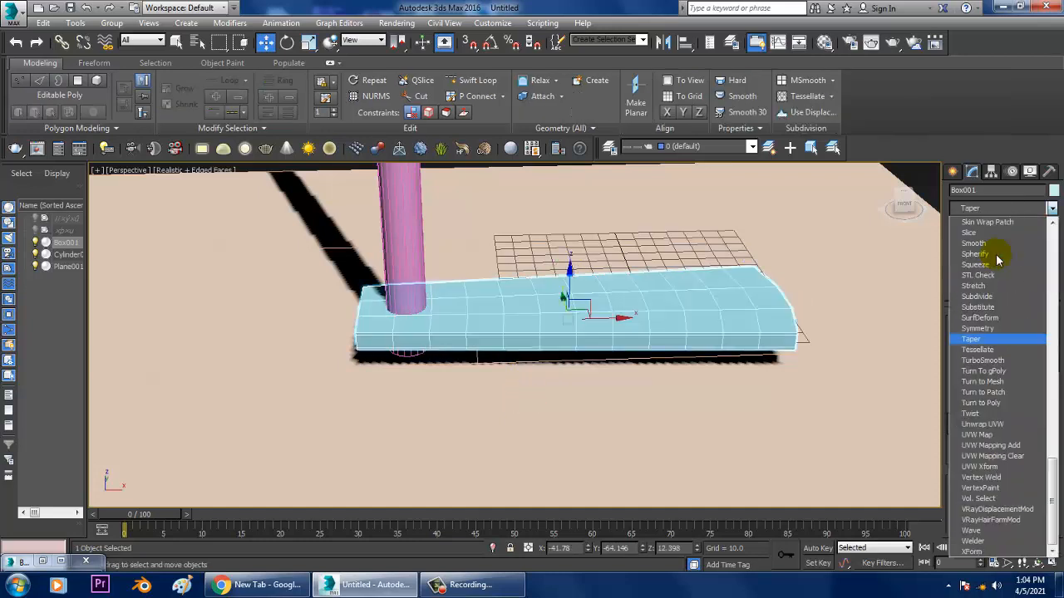
{"action": "left_click", "coordinate": [982, 360]}
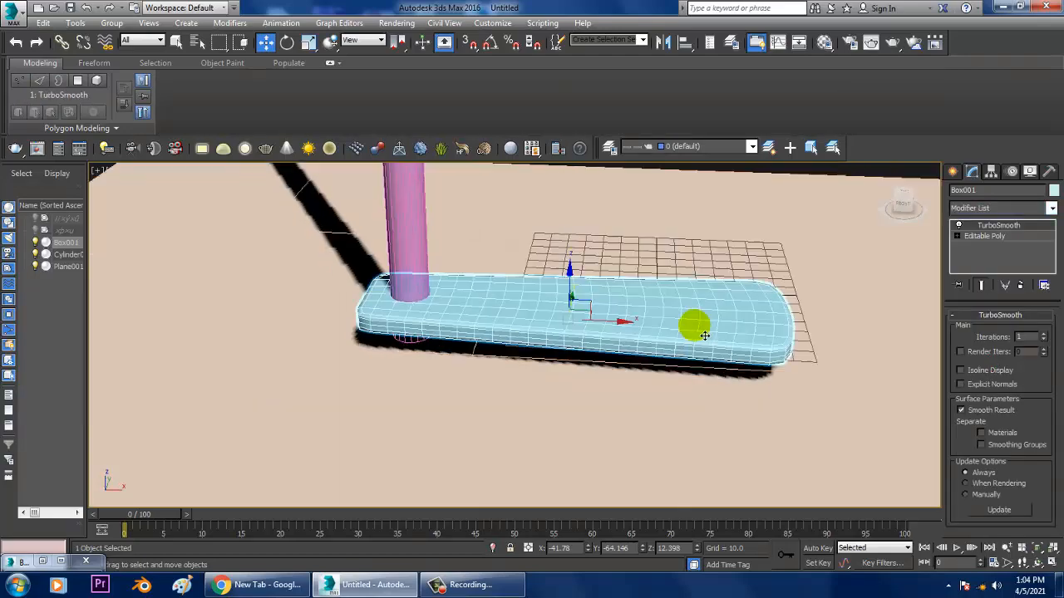
{"action": "middle_click_drag", "start_coordinate": [705, 335], "coordinate": [740, 347], "text": "alt"}
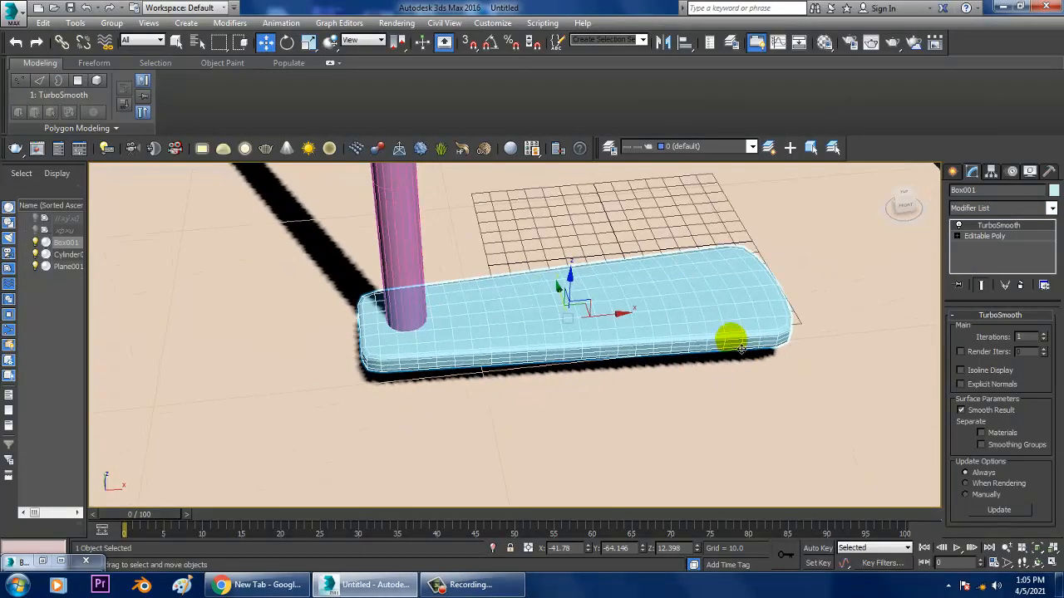
{"action": "right_click", "coordinate": [740, 348]}
{"action": "mouse_move", "coordinate": [826, 403]}
{"action": "left_click", "coordinate": [918, 412]}
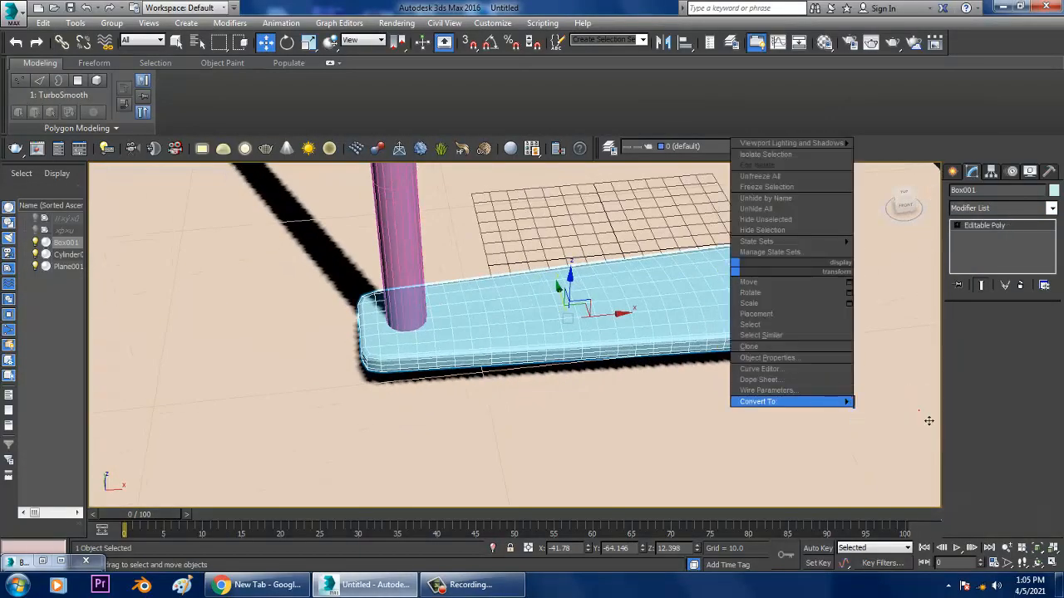
- Raise the central pole's height to about 548.5 and reduce its radius to about 6.1
{"action": "key", "text": "alt+w"}
{"action": "key", "text": "alt+w"}
{"action": "scroll", "coordinate": [691, 334], "scroll_direction": "down", "scroll_amount": 5}
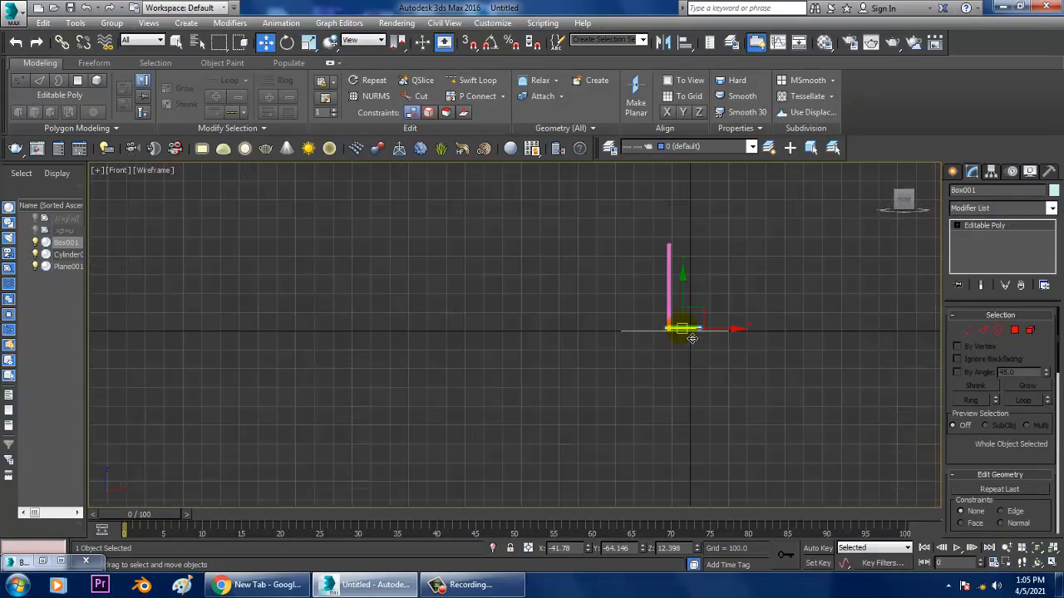
{"action": "scroll", "coordinate": [773, 283], "scroll_direction": "up", "scroll_amount": 3}
{"action": "left_click", "coordinate": [541, 309]}
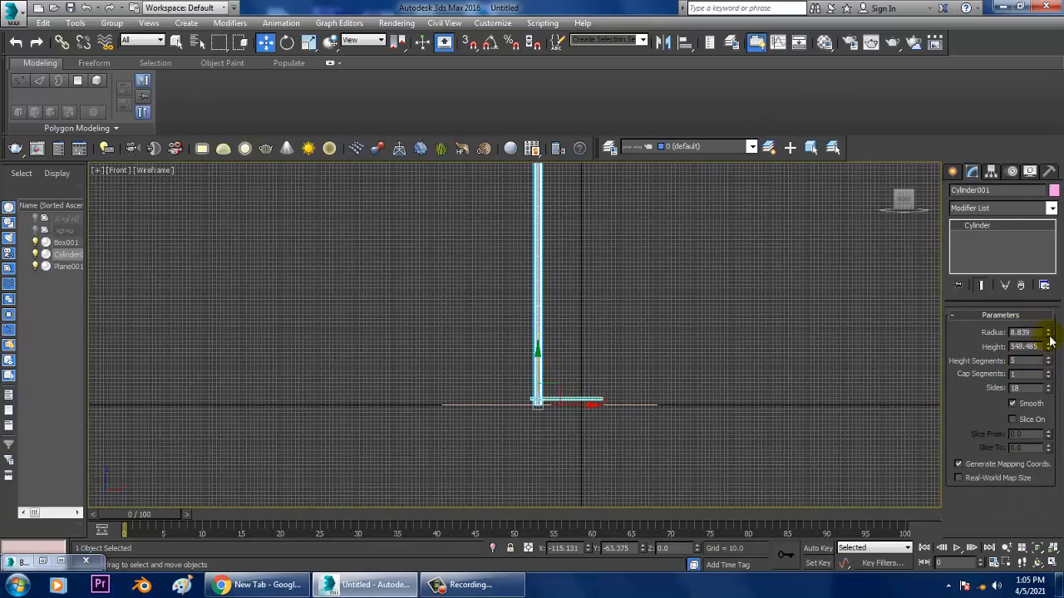
{"action": "left_click_drag", "start_coordinate": [1062, 348], "coordinate": [1060, 361]}
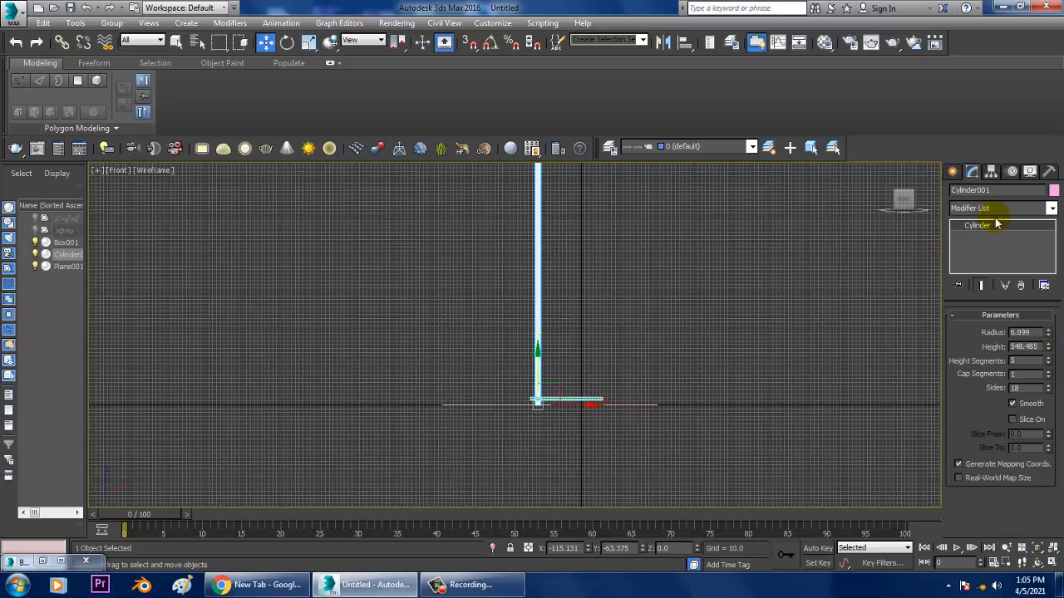
- Draw a vertical line about 90 units long in the Front view, ending on the outer end of the tread
{"action": "left_click", "coordinate": [952, 172]}
{"action": "left_click", "coordinate": [972, 192]}
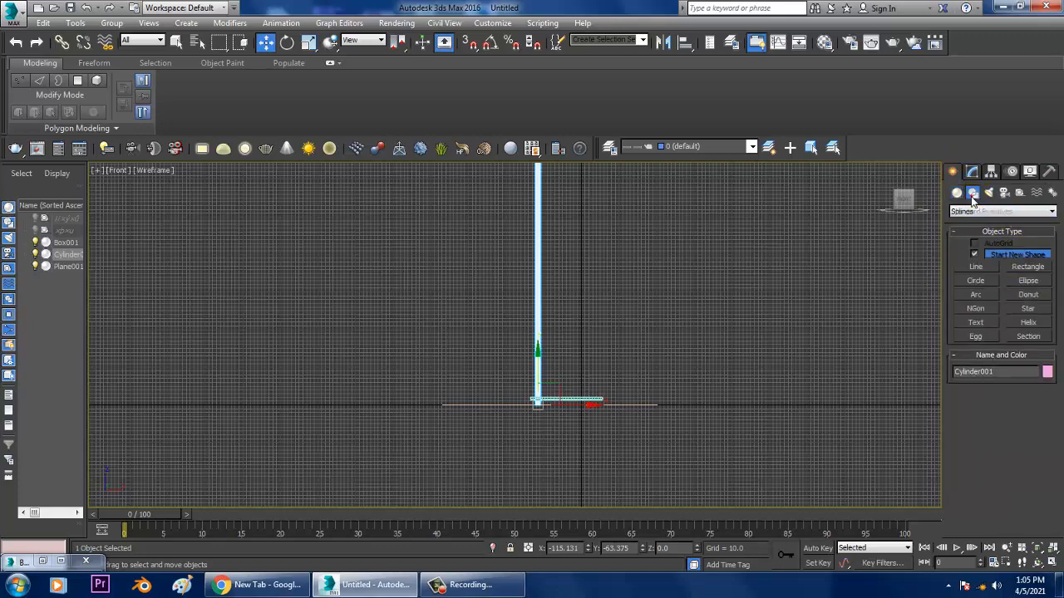
{"action": "left_click", "coordinate": [985, 269]}
{"action": "scroll", "coordinate": [784, 328], "scroll_direction": "up", "scroll_amount": 2}
{"action": "middle_click_drag", "start_coordinate": [580, 380], "coordinate": [589, 321]}
{"action": "key", "text": "alt+w"}
{"action": "middle_click_drag", "start_coordinate": [779, 238], "coordinate": [756, 240]}
{"action": "key", "text": "alt+w"}
{"action": "scroll", "coordinate": [632, 274], "scroll_direction": "up", "scroll_amount": 2}
{"action": "middle_click_drag", "start_coordinate": [419, 315], "coordinate": [570, 349]}
{"action": "left_click", "coordinate": [599, 288]}
{"action": "left_click", "coordinate": [599, 422]}
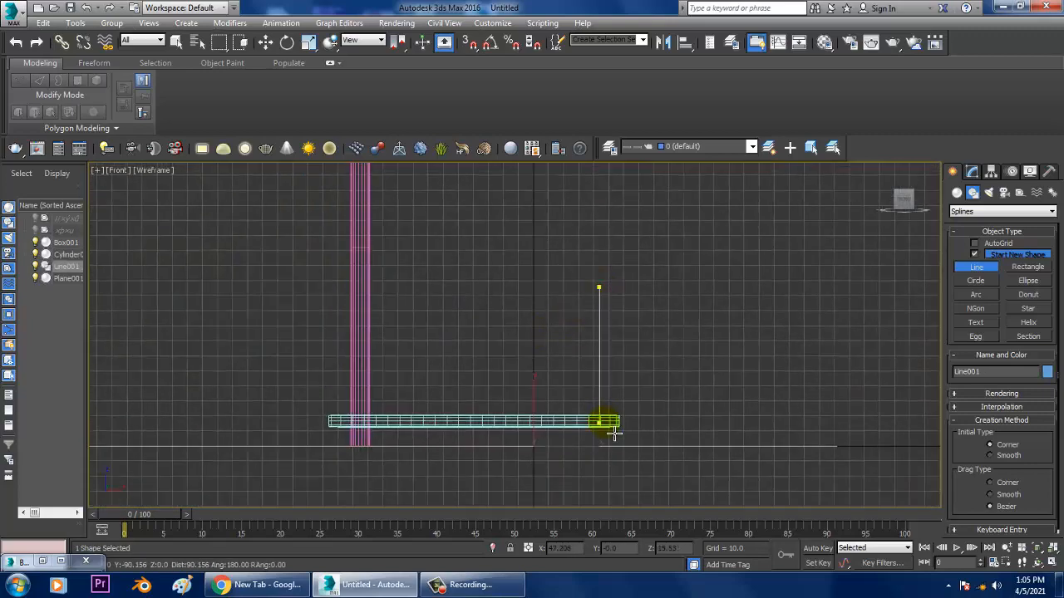
{"action": "right_click", "coordinate": [613, 432]}
{"action": "right_click", "coordinate": [614, 431]}
- Center the vertical line across the tread's outer end at about Y -62.9, and enable its rendering thickness in the viewport
{"action": "key", "text": "alt+w"}
{"action": "left_click", "coordinate": [753, 447]}
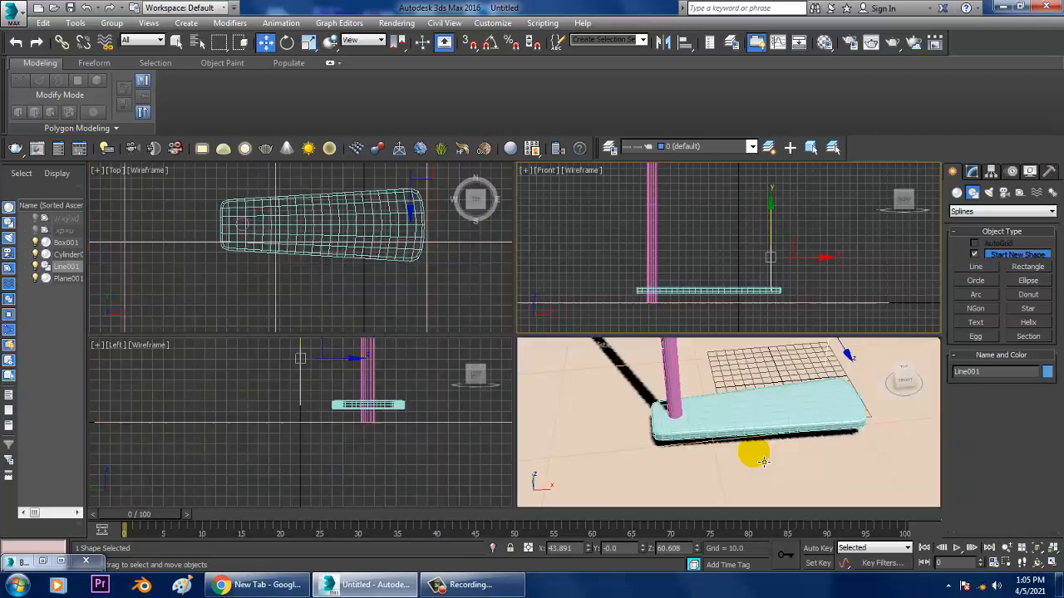
{"action": "key", "text": "alt+w"}
{"action": "middle_click_drag", "start_coordinate": [740, 407], "coordinate": [563, 344], "text": "alt"}
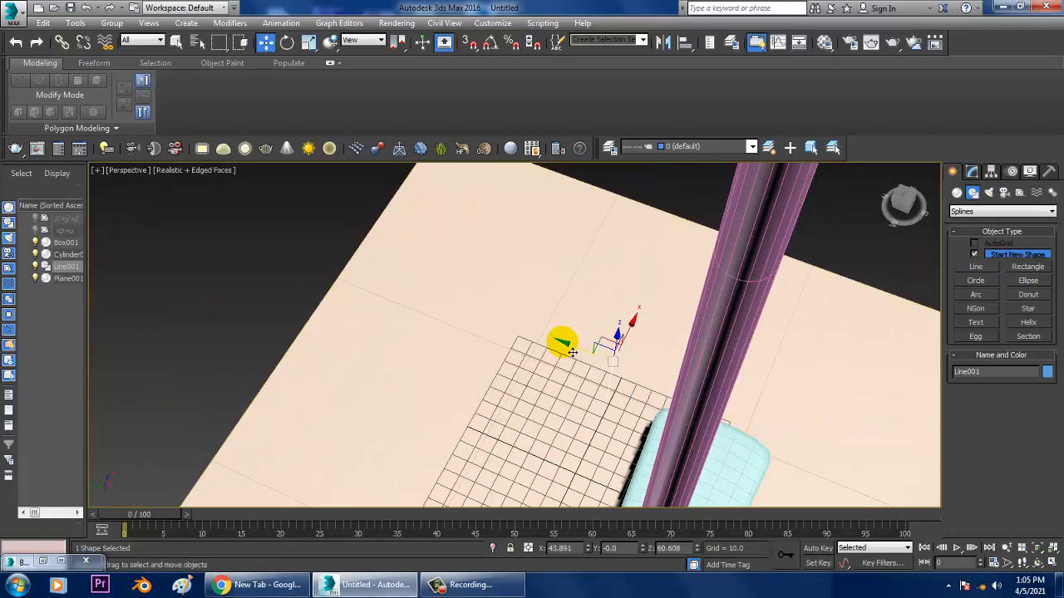
{"action": "key", "text": "alt+w"}
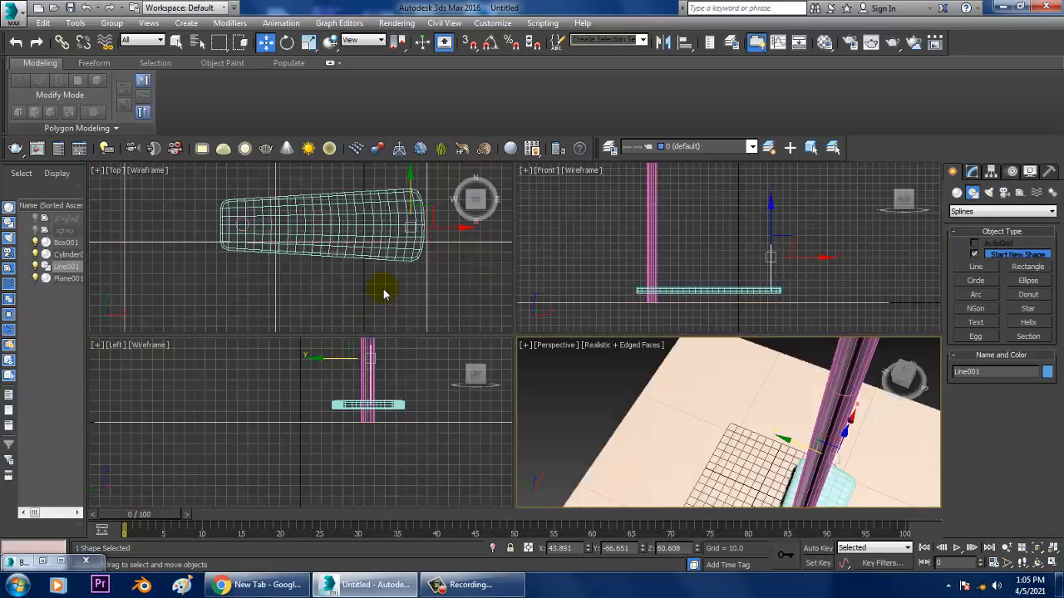
{"action": "key", "text": "alt+w"}
{"action": "middle_click_drag", "start_coordinate": [422, 261], "coordinate": [380, 260]}
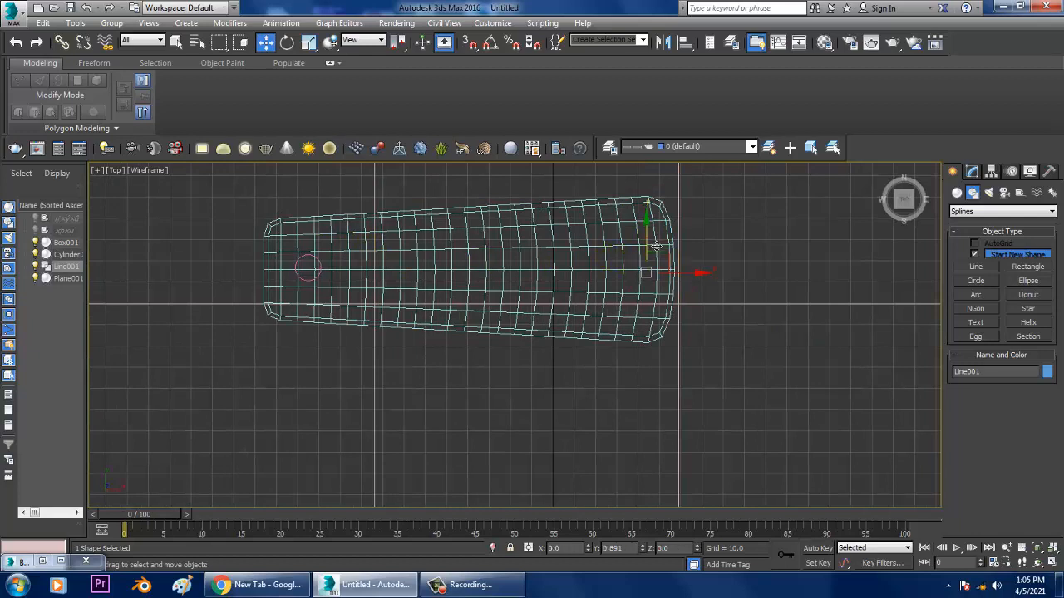
{"action": "left_click", "coordinate": [972, 171]}
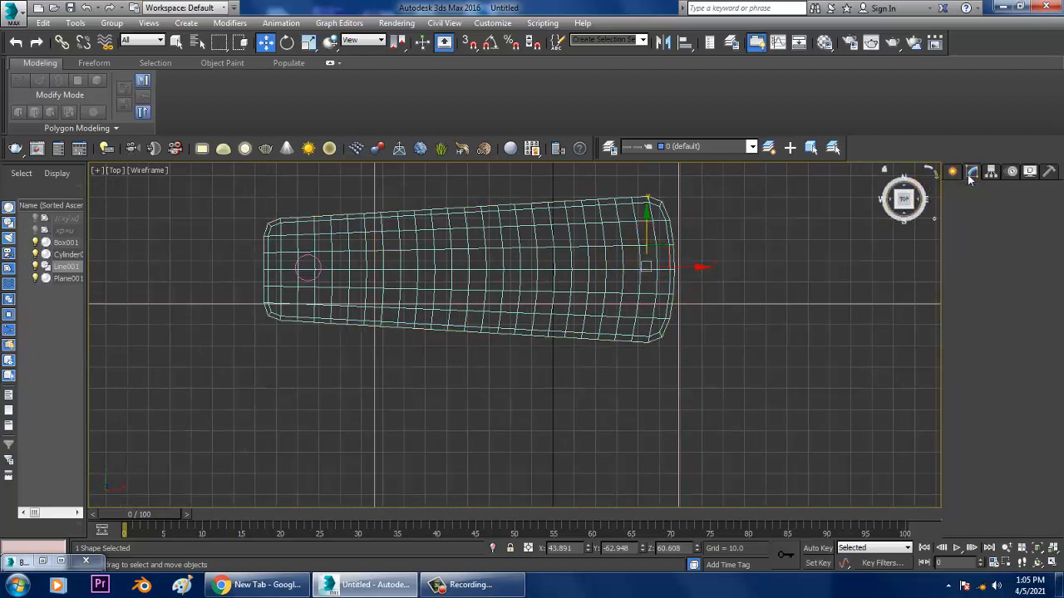
{"action": "left_click", "coordinate": [968, 316]}
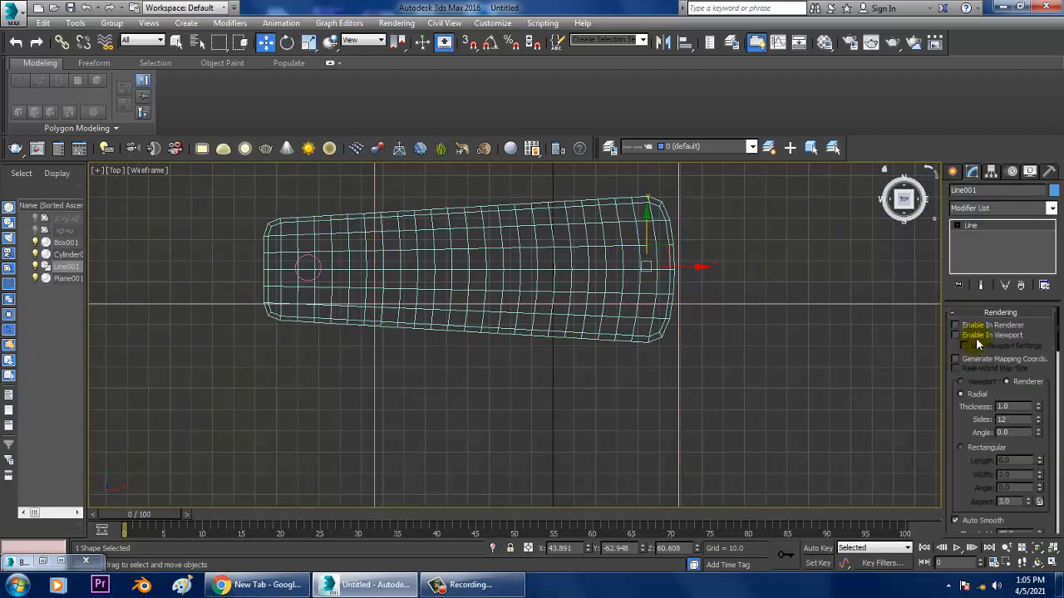
- Lower the baluster line's top vertex to about Z 92.9 and leave vertex editing
{"action": "key", "text": "alt+w"}
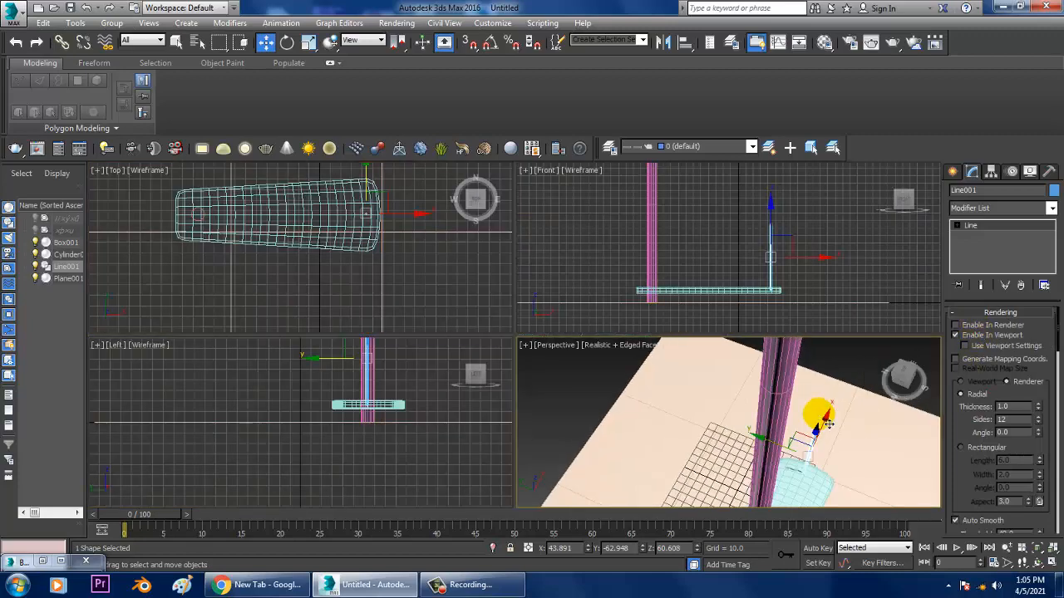
{"action": "key", "text": "alt+w"}
{"action": "scroll", "coordinate": [736, 345], "scroll_direction": "down", "scroll_amount": 3}
{"action": "middle_click_drag", "start_coordinate": [736, 337], "coordinate": [736, 309], "text": "alt"}
{"action": "scroll", "coordinate": [736, 309], "scroll_direction": "up", "scroll_amount": 3}
{"action": "middle_click_drag", "start_coordinate": [672, 351], "coordinate": [674, 340], "text": "alt"}
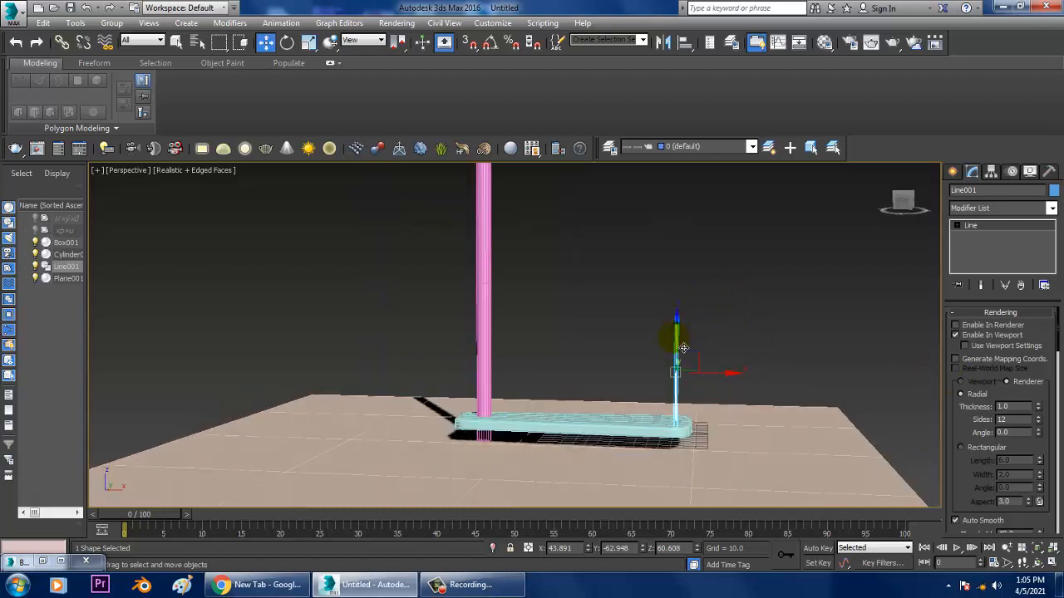
{"action": "scroll", "coordinate": [674, 340], "scroll_direction": "up", "scroll_amount": 4}
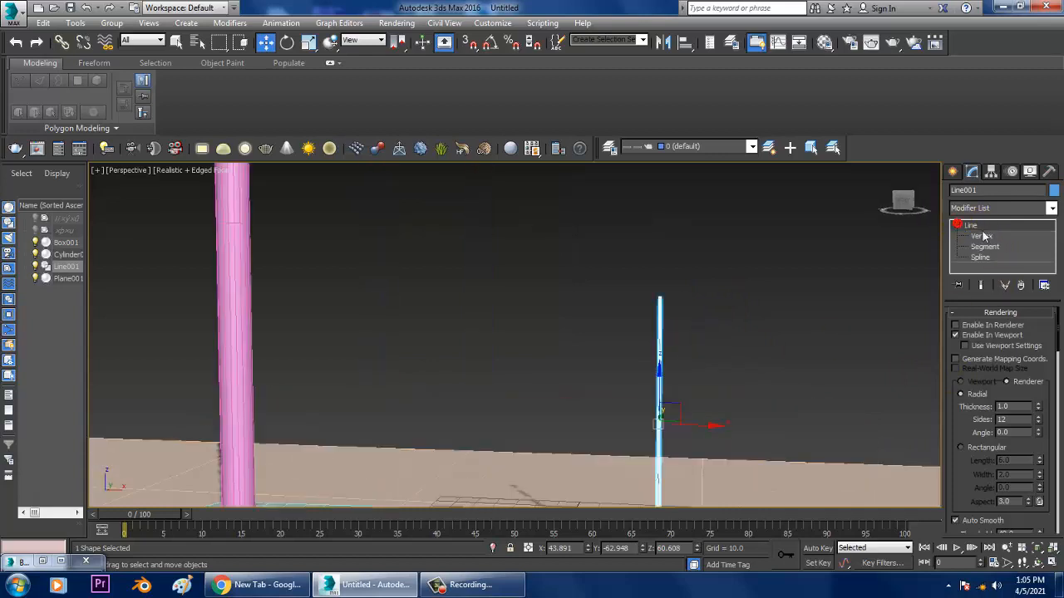
{"action": "left_click", "coordinate": [983, 237]}
{"action": "left_click_drag", "start_coordinate": [622, 277], "coordinate": [691, 318]}
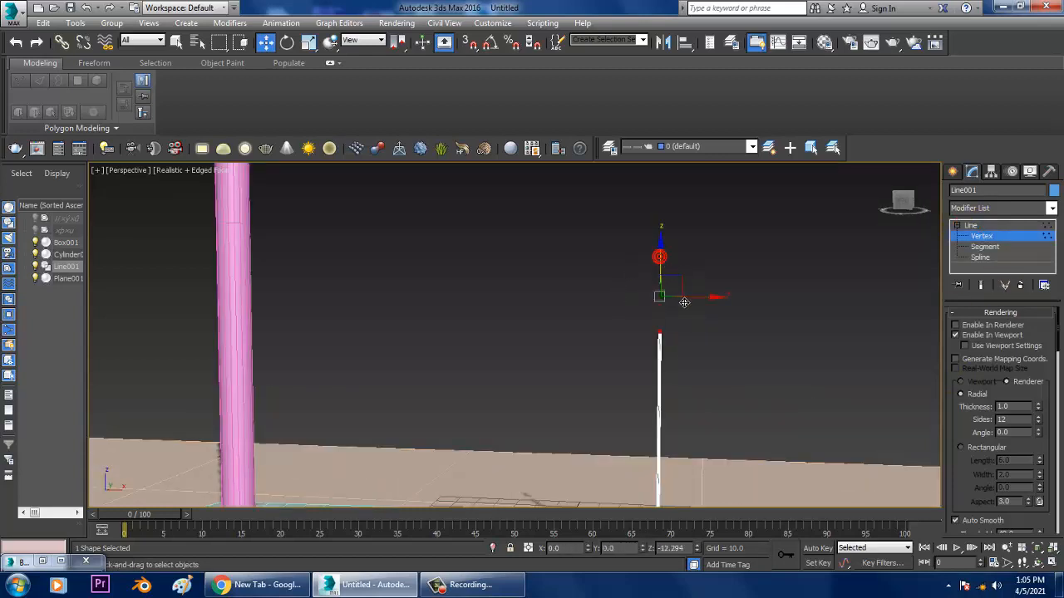
{"action": "scroll", "coordinate": [726, 380], "scroll_direction": "down", "scroll_amount": 5}
{"action": "middle_click_drag", "start_coordinate": [726, 379], "coordinate": [729, 351], "text": "alt"}
{"action": "left_click", "coordinate": [979, 227]}
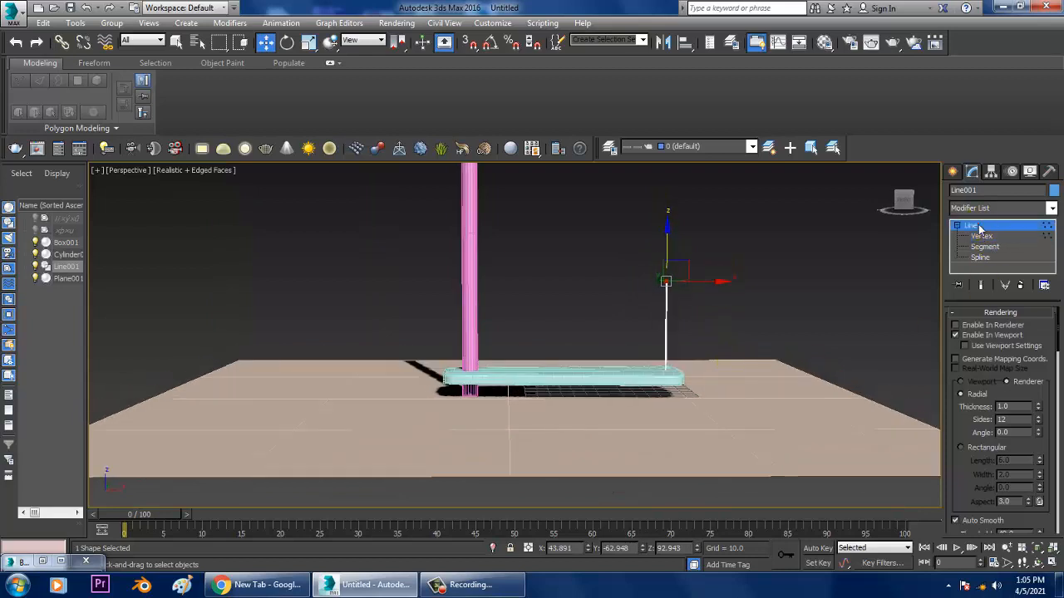
- Group the tread and the baluster line under the name "stairs"
{"action": "middle_click_drag", "start_coordinate": [647, 262], "coordinate": [651, 348], "text": "alt"}
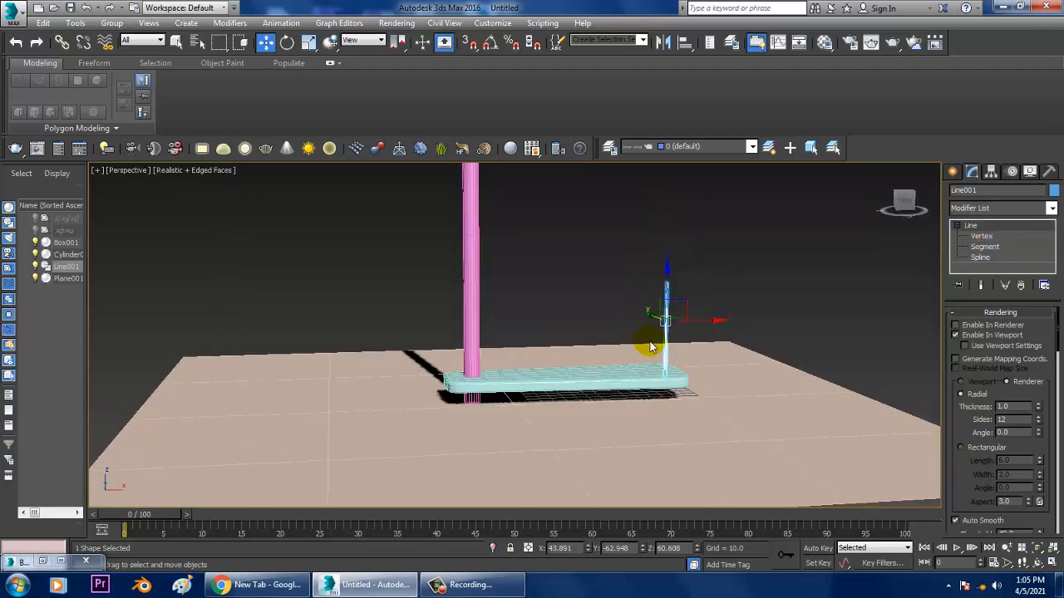
{"action": "left_click", "coordinate": [656, 387], "text": "ctrl"}
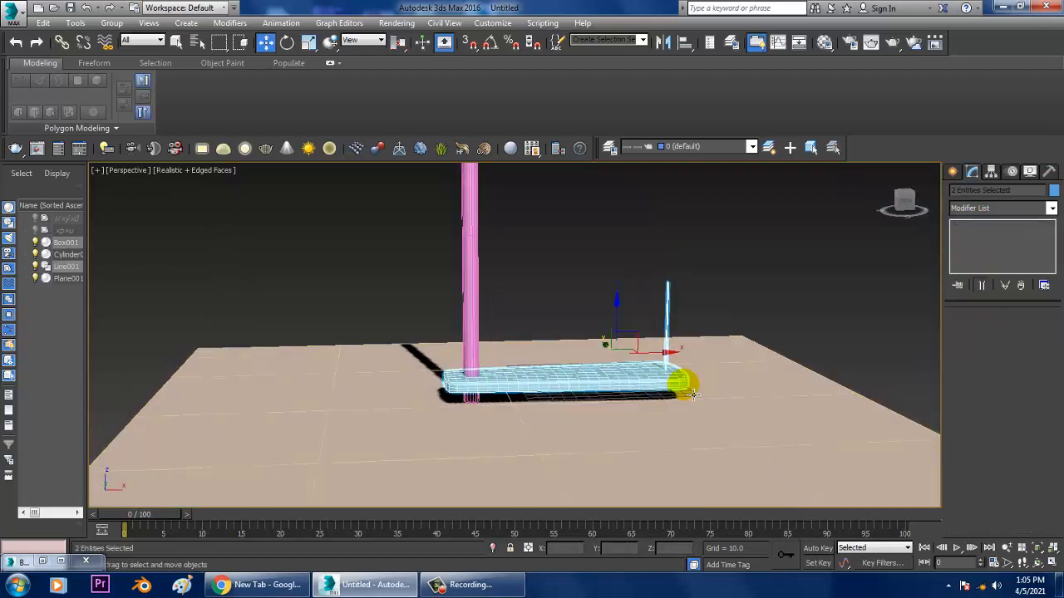
{"action": "middle_click_drag", "start_coordinate": [693, 394], "coordinate": [675, 405], "text": "alt"}
{"action": "left_click", "coordinate": [111, 23]}
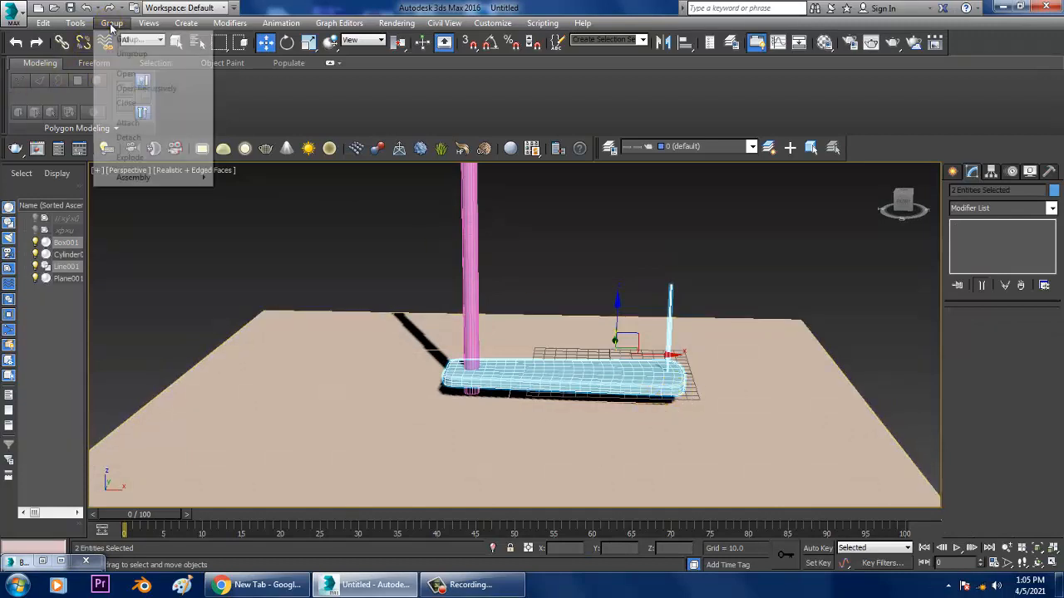
{"action": "left_click", "coordinate": [118, 39]}
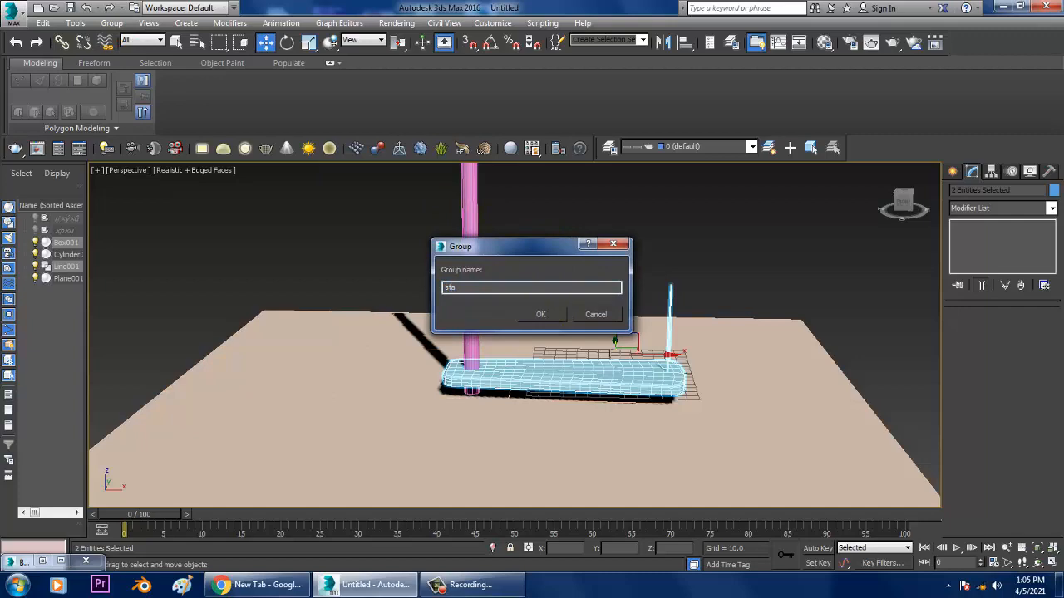
{"action": "type", "text": "stairs"}
{"action": "left_click", "coordinate": [540, 314]}
{"action": "key", "text": "alt+w"}
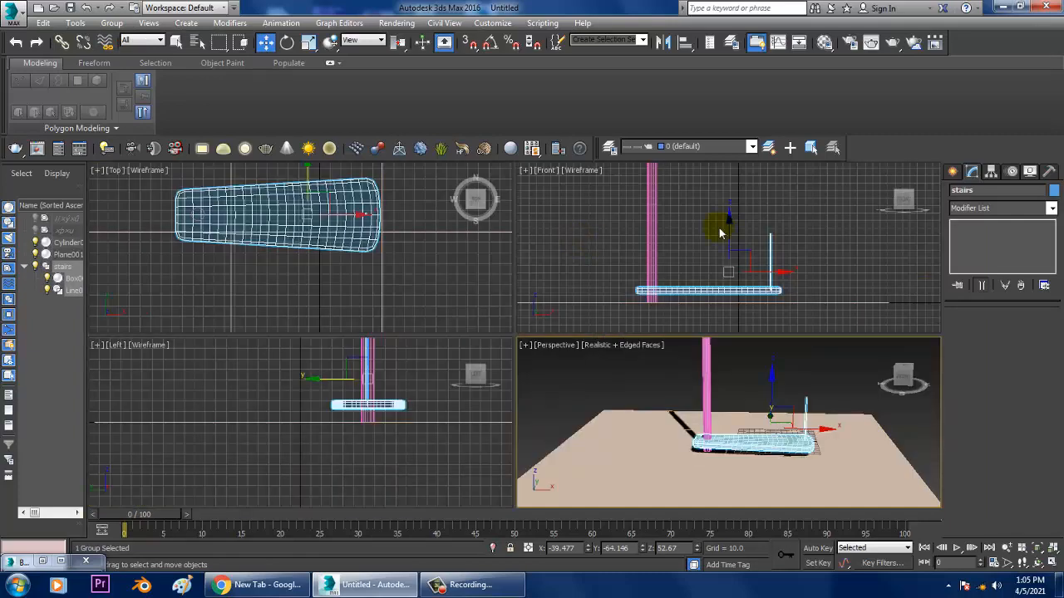
- Clone the stairs group upward in the Front view as 8 copies spaced about 81 units apart
{"action": "key", "text": "alt+w"}
{"action": "scroll", "coordinate": [758, 231], "scroll_direction": "down", "scroll_amount": 4}
{"action": "middle_click_drag", "start_coordinate": [674, 268], "coordinate": [683, 349]}
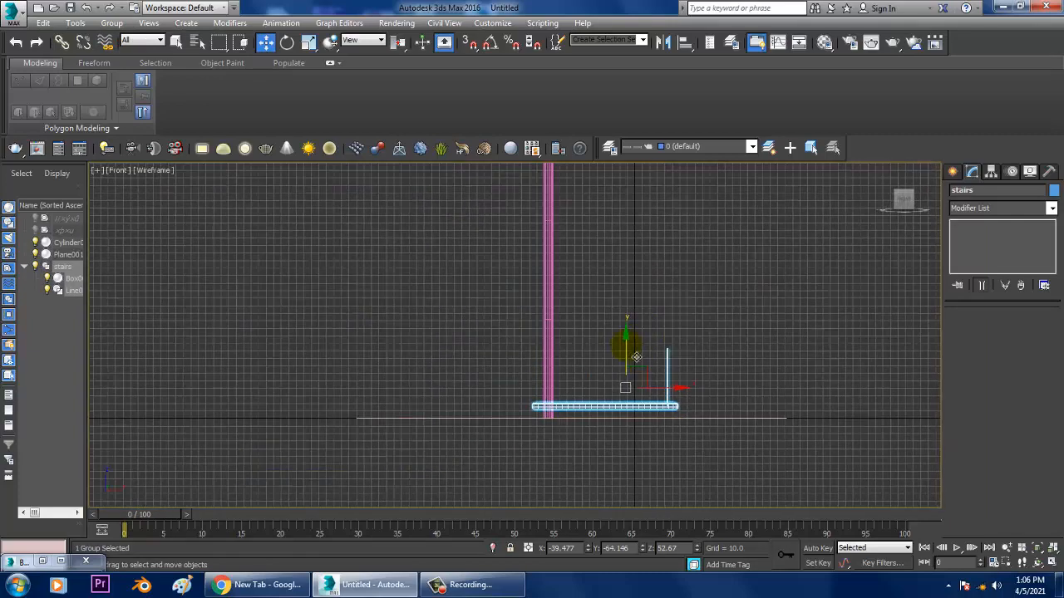
{"action": "mouse_move", "coordinate": [635, 357]}
{"action": "left_mouse_down", "text": "shift"}
{"action": "mouse_move", "coordinate": [650, 274]}
{"action": "mouse_move", "coordinate": [669, 298]}
{"action": "left_mouse_up", "text": "shift"}
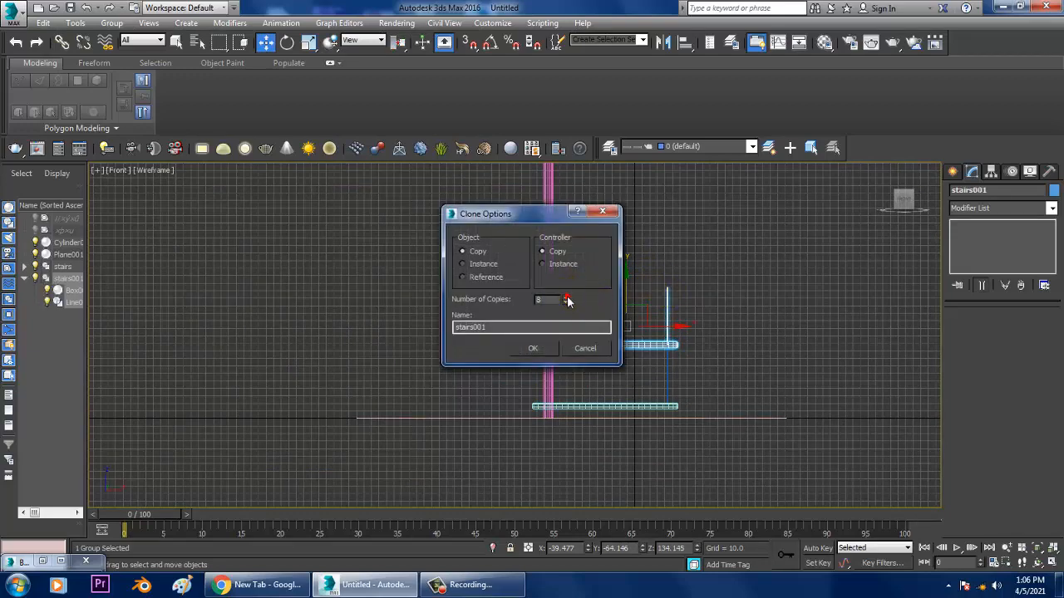
{"action": "left_click", "coordinate": [536, 353]}
{"action": "scroll", "coordinate": [638, 297], "scroll_direction": "down", "scroll_amount": 3}
{"action": "middle_click_drag", "start_coordinate": [655, 249], "coordinate": [662, 361]}
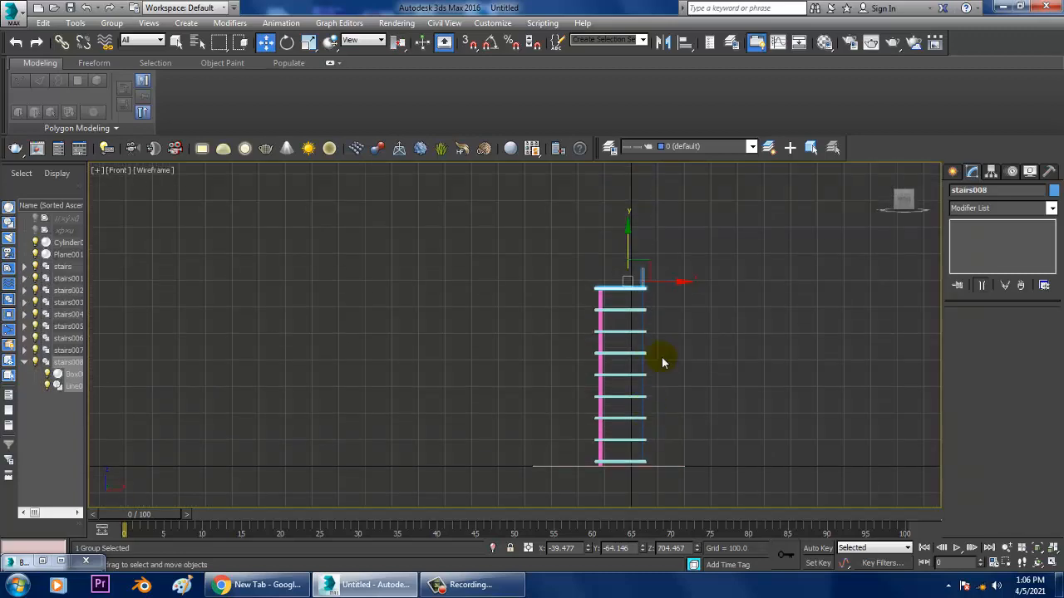
- Increase the central pole cylinder's height so it extends well above the topmost tread
{"action": "scroll", "coordinate": [638, 320], "scroll_direction": "up", "scroll_amount": 2}
{"action": "scroll", "coordinate": [638, 320], "scroll_direction": "up", "scroll_amount": 2}
{"action": "left_click", "coordinate": [538, 290]}
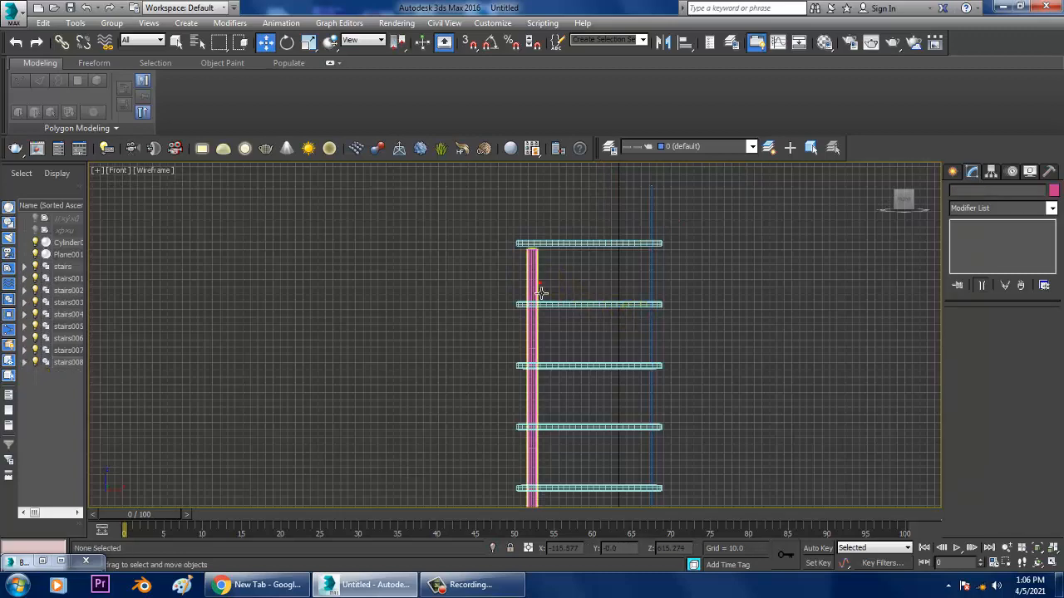
{"action": "left_click_drag", "start_coordinate": [1047, 353], "coordinate": [1055, 310]}
{"action": "middle_click_drag", "start_coordinate": [712, 253], "coordinate": [715, 446]}
{"action": "scroll", "coordinate": [688, 350], "scroll_direction": "down", "scroll_amount": 4}
{"action": "middle_click_drag", "start_coordinate": [690, 351], "coordinate": [738, 371]}
{"action": "scroll", "coordinate": [693, 339], "scroll_direction": "up", "scroll_amount": 2}
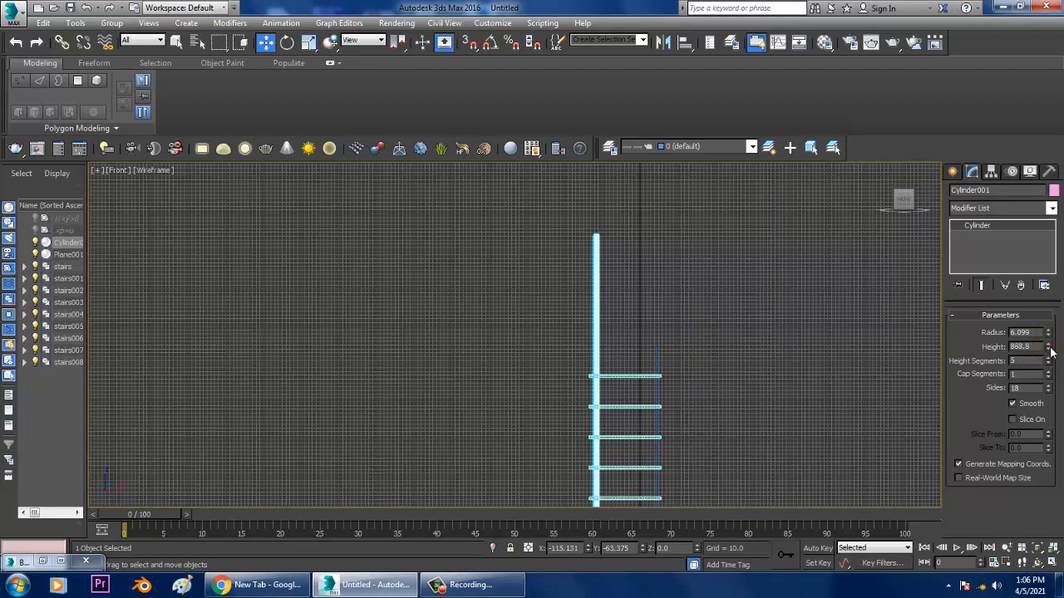
{"action": "scroll", "coordinate": [615, 335], "scroll_direction": "up", "scroll_amount": 3}
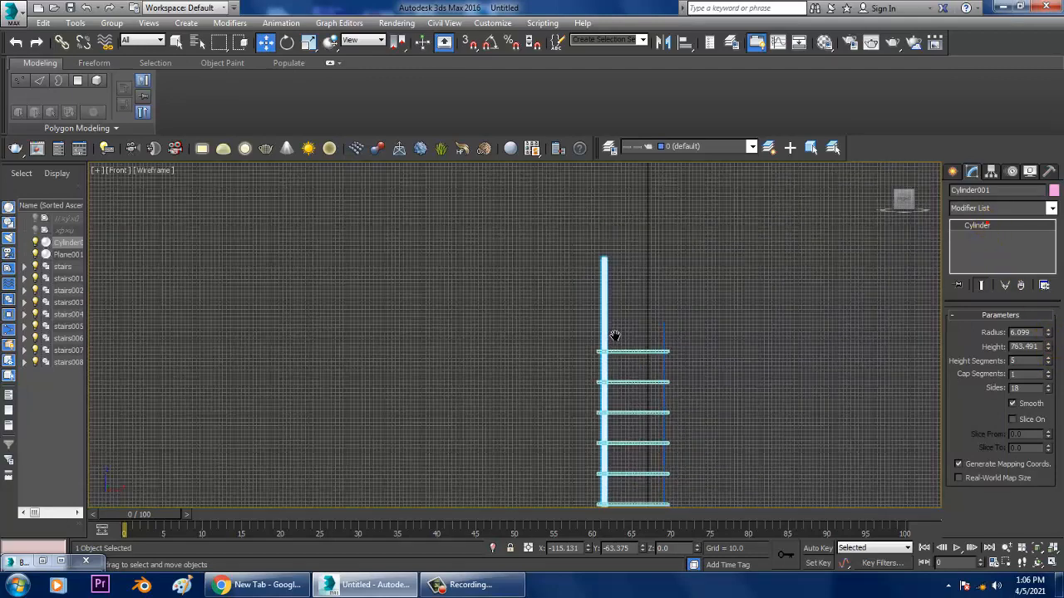
- Clone the topmost stairs group upward as 2 more copies spaced about 81 units apart
{"action": "left_click", "coordinate": [665, 331]}
{"action": "scroll", "coordinate": [642, 294], "scroll_direction": "up", "scroll_amount": 3}
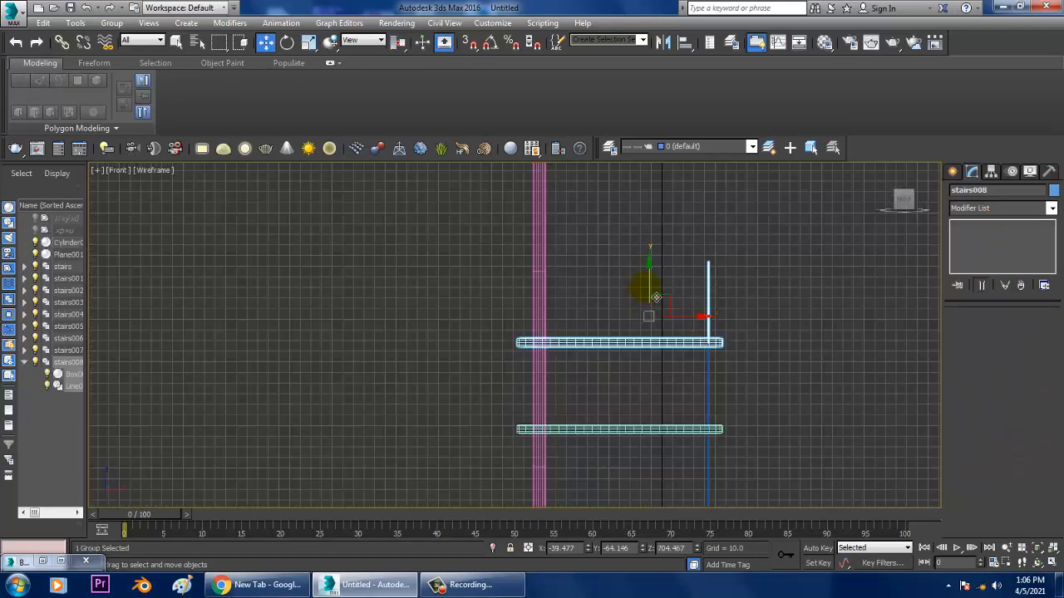
{"action": "left_click_drag", "start_coordinate": [661, 297], "coordinate": [665, 209], "text": "shift"}
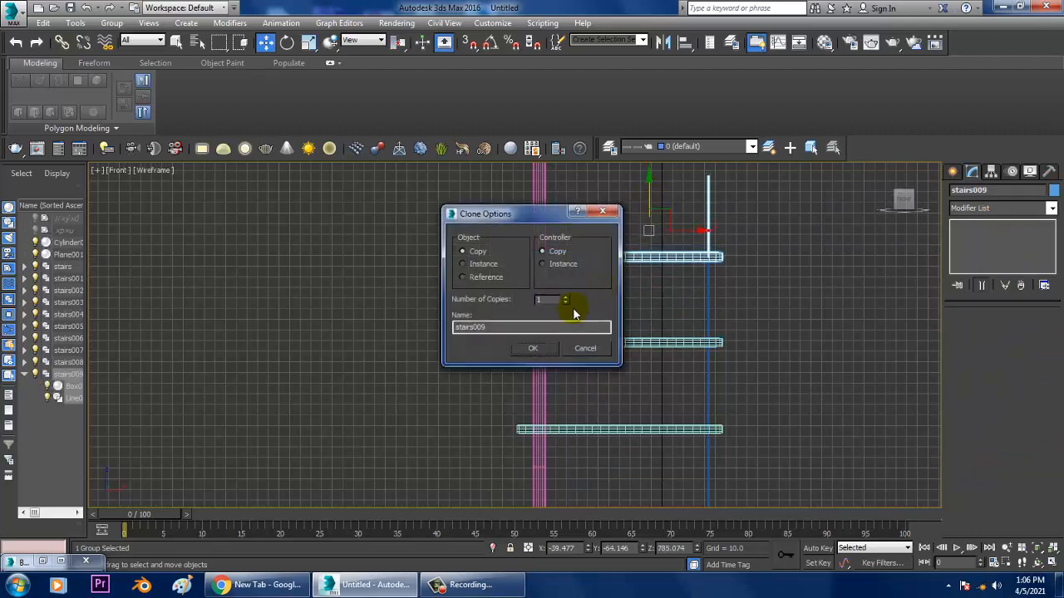
{"action": "left_click", "coordinate": [535, 351]}
{"action": "scroll", "coordinate": [733, 299], "scroll_direction": "down", "scroll_amount": 3}
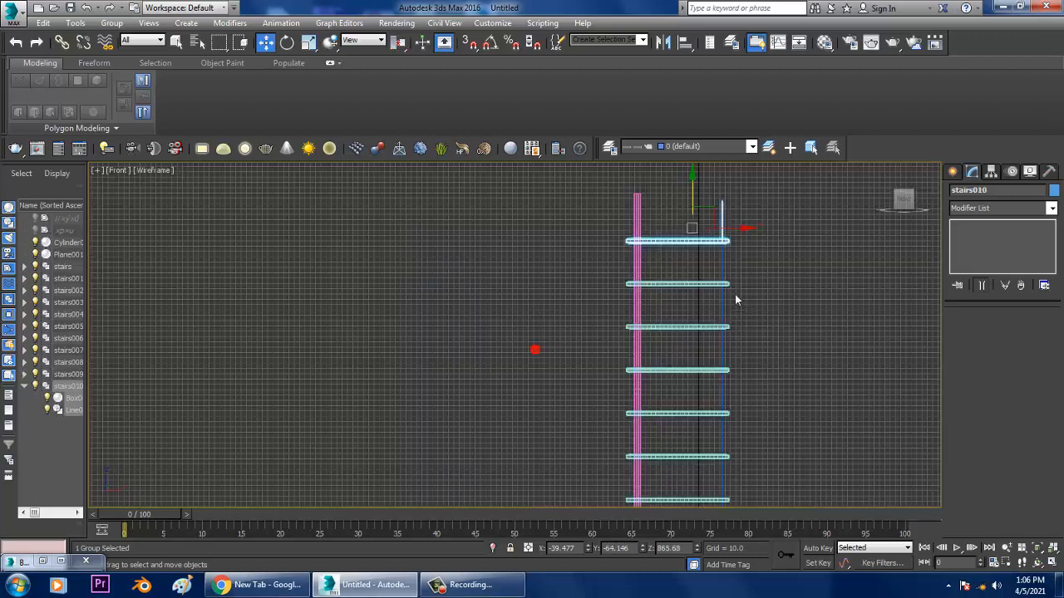
- Examine the full stack of treads against the pole and ground plane in the Front and Perspective views
{"action": "mouse_move", "coordinate": [736, 296]}
{"action": "middle_mouse_down"}
{"action": "mouse_move", "coordinate": [721, 353]}
{"action": "mouse_move", "coordinate": [696, 271]}
{"action": "middle_mouse_up"}
{"action": "scroll", "coordinate": [721, 356], "scroll_direction": "down", "scroll_amount": 3}
{"action": "middle_click_drag", "start_coordinate": [722, 442], "coordinate": [702, 371]}
{"action": "key", "text": "alt+w"}
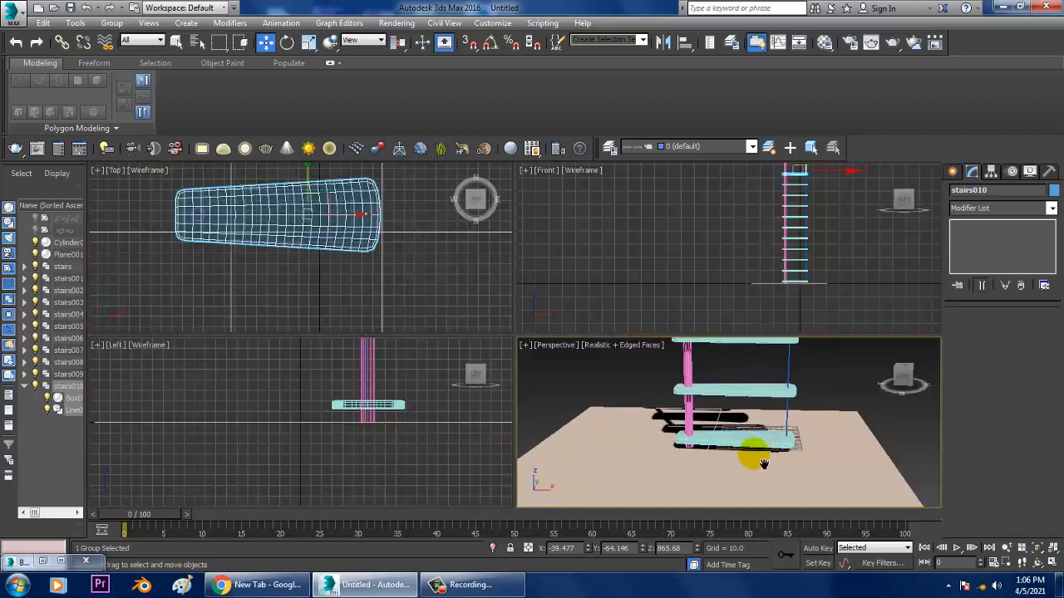
{"action": "middle_click_drag", "start_coordinate": [762, 463], "coordinate": [745, 455]}
{"action": "key", "text": "alt+w"}
{"action": "middle_click_drag", "start_coordinate": [759, 410], "coordinate": [763, 444]}
{"action": "scroll", "coordinate": [763, 442], "scroll_direction": "down", "scroll_amount": 4}
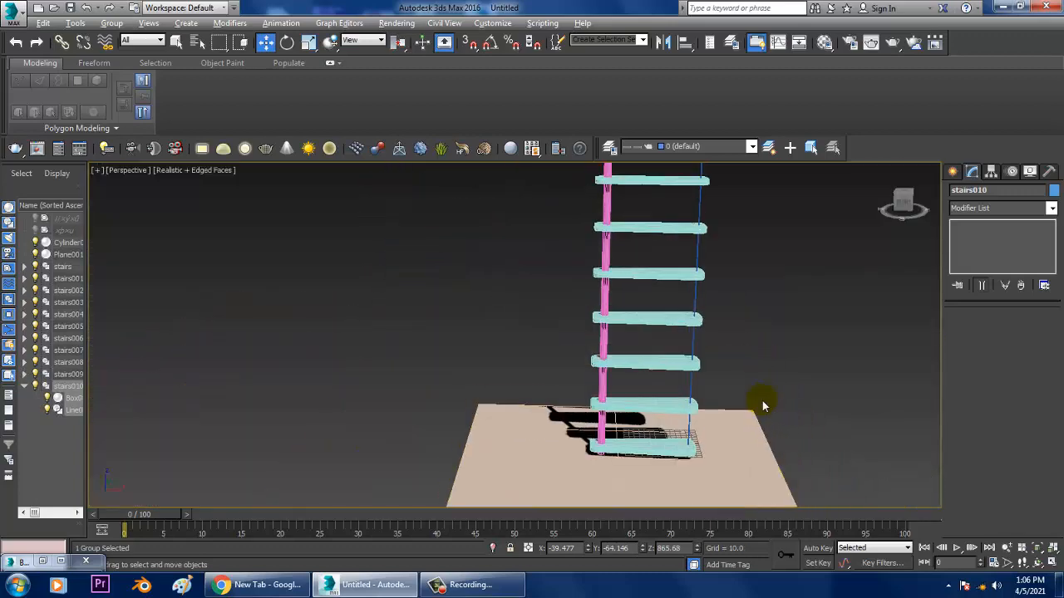
{"action": "middle_click_drag", "start_coordinate": [759, 400], "coordinate": [655, 394]}
{"action": "scroll", "coordinate": [655, 395], "scroll_direction": "down", "scroll_amount": 3}
{"action": "scroll", "coordinate": [675, 357], "scroll_direction": "down", "scroll_amount": 3}
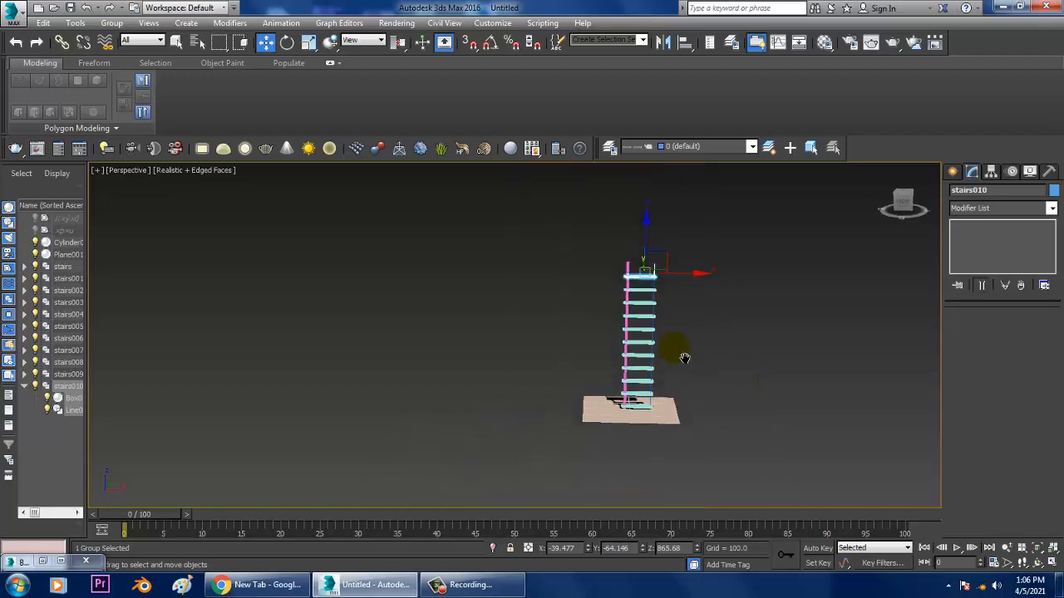
- Delete all the copied stairs groups in the Front view, keeping only the original bottom tread group
{"action": "key", "text": "alt+w"}
{"action": "key", "text": "alt+w"}
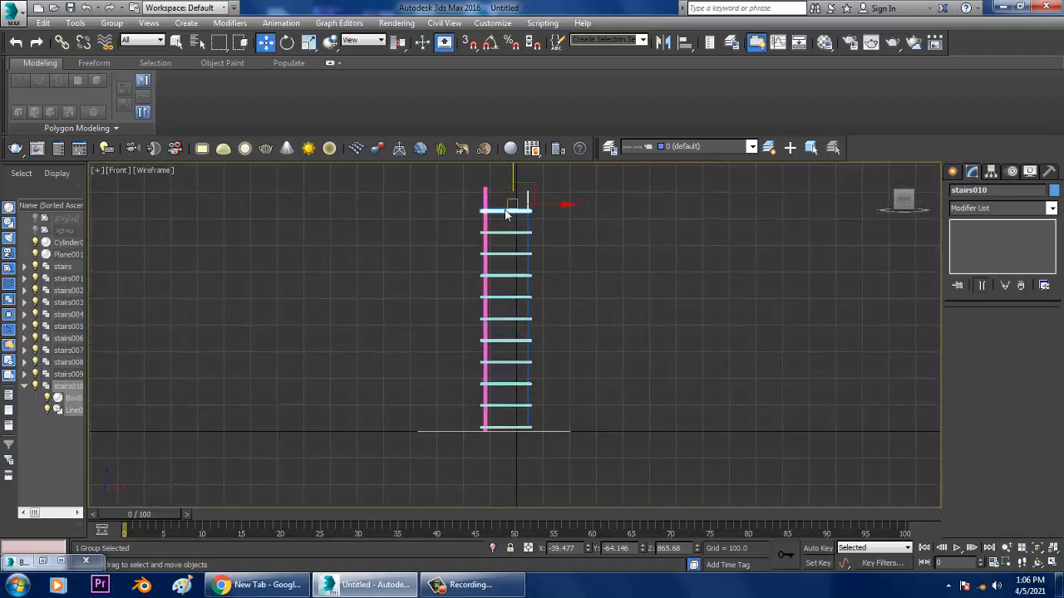
{"action": "left_click_drag", "start_coordinate": [549, 411], "coordinate": [539, 429]}
{"action": "scroll", "coordinate": [534, 430], "scroll_direction": "up", "scroll_amount": 2}
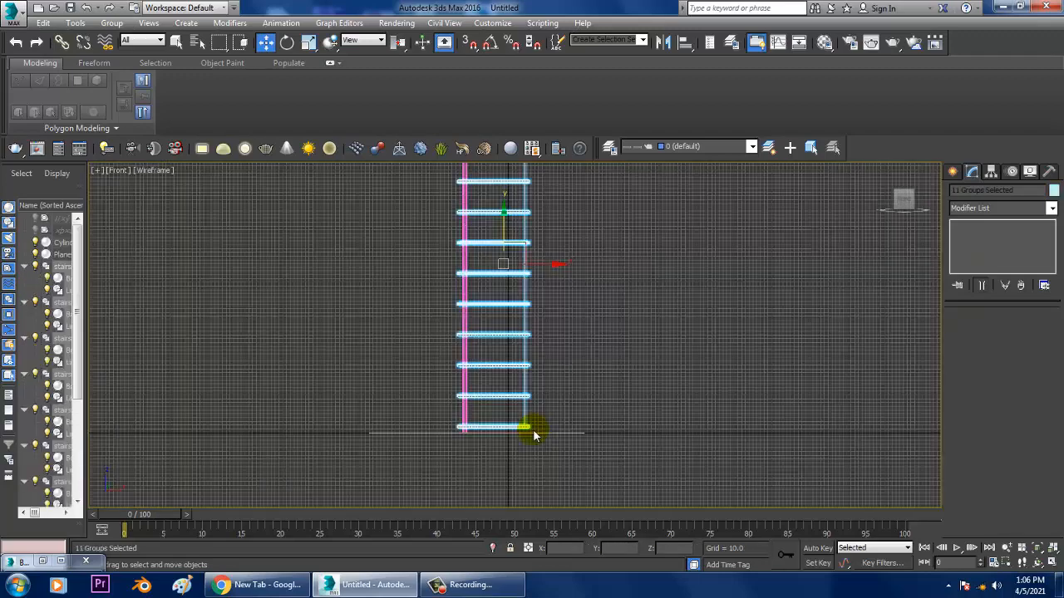
{"action": "key", "text": "Delete"}
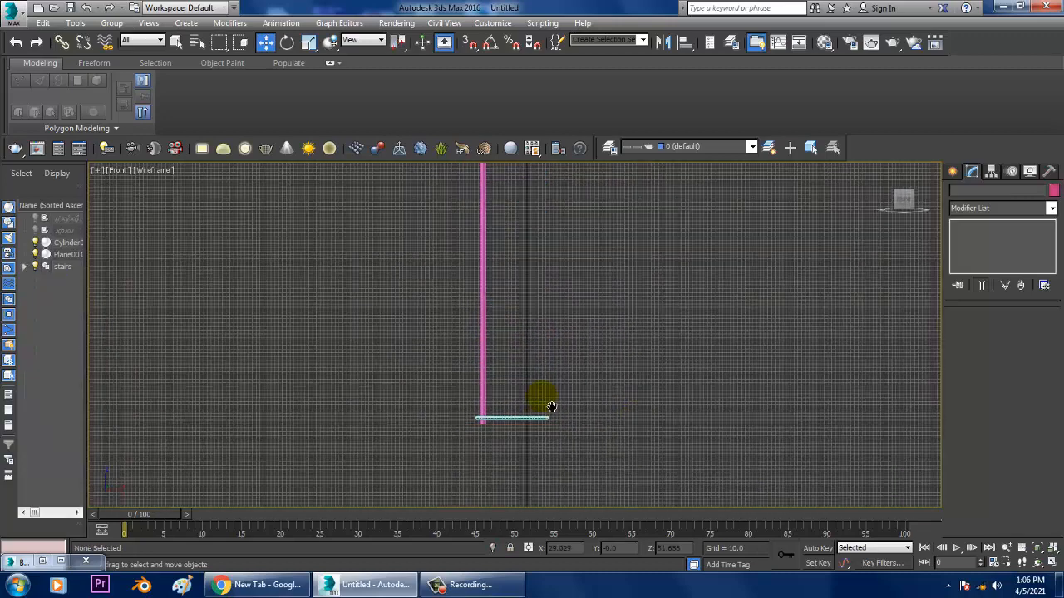
- Move only the pivot of the stairs group to the central pole's center in the Top view, at about X -115.1
{"action": "left_click", "coordinate": [556, 405]}
{"action": "key", "text": "alt+w"}
{"action": "key", "text": "alt+w"}
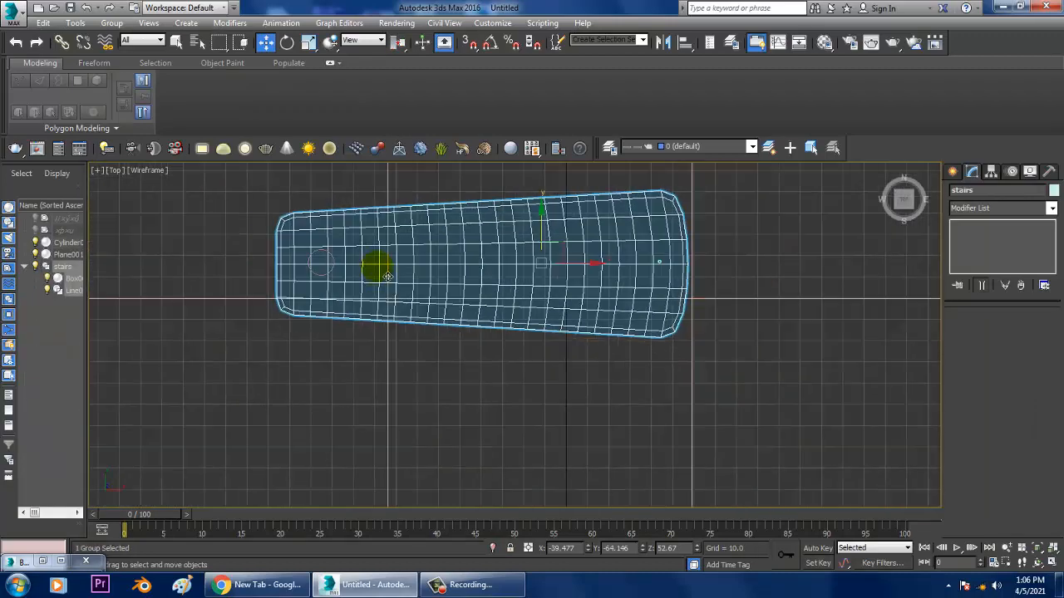
{"action": "left_click", "coordinate": [990, 172]}
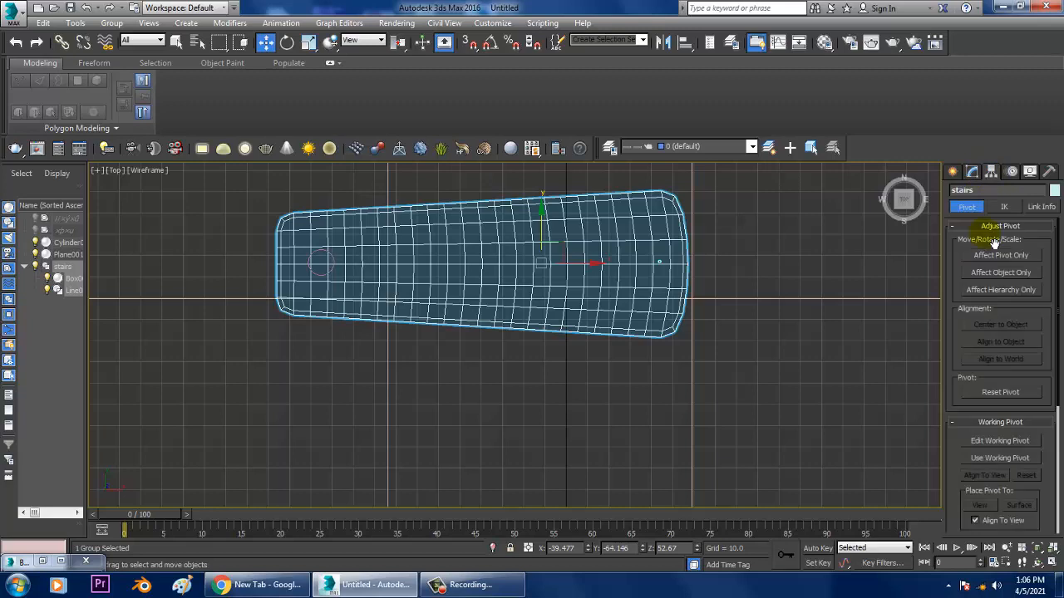
{"action": "left_click", "coordinate": [998, 260]}
{"action": "left_click_drag", "start_coordinate": [515, 270], "coordinate": [368, 283]}
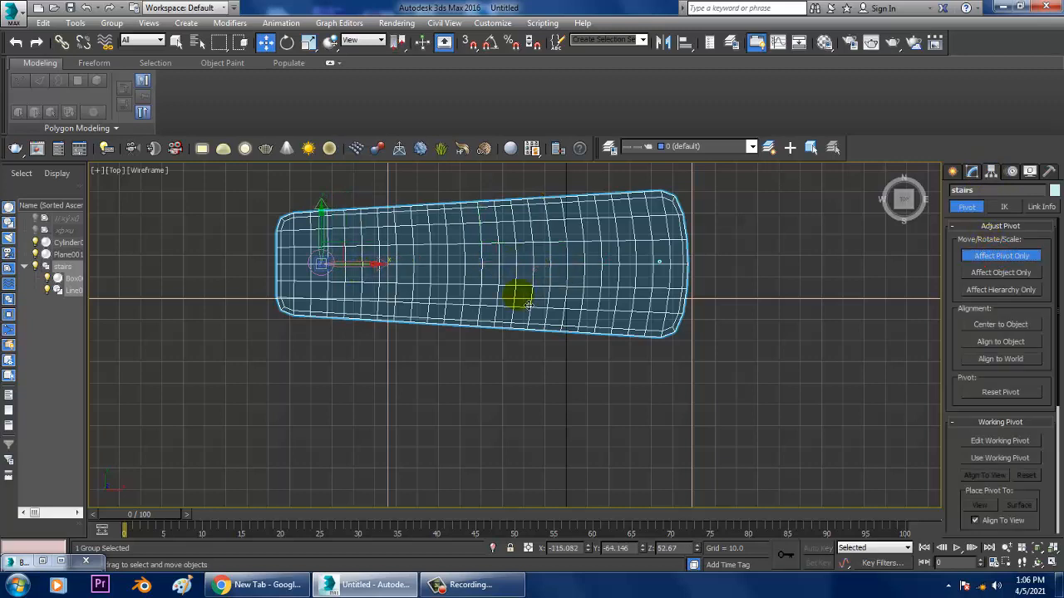
- Align the stairs group's pivot to the world and leave pivot editing
{"action": "key", "text": "e"}
{"action": "left_click", "coordinate": [1015, 256]}
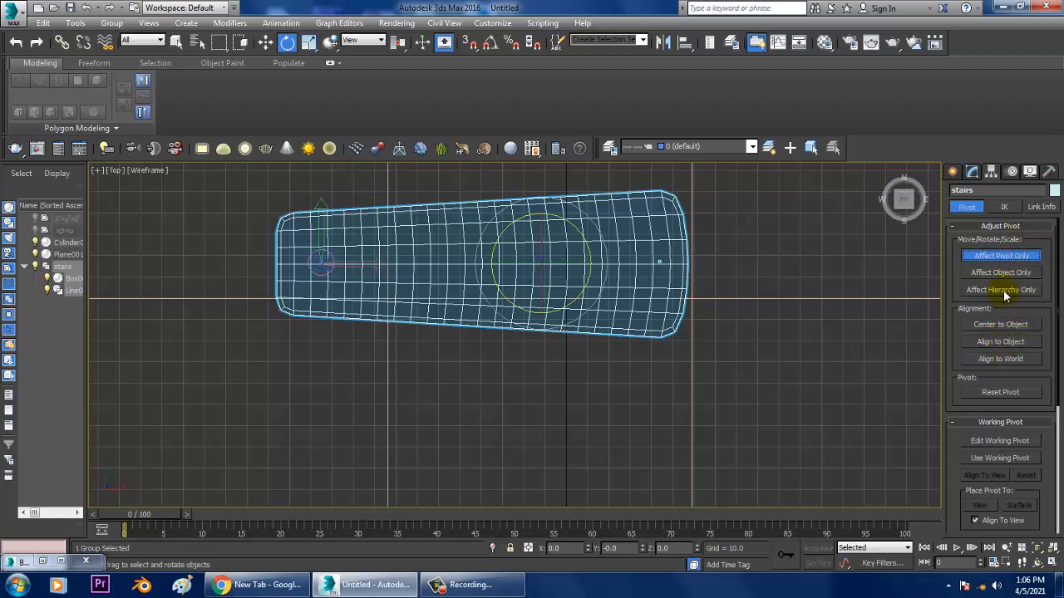
{"action": "left_click", "coordinate": [1004, 359]}
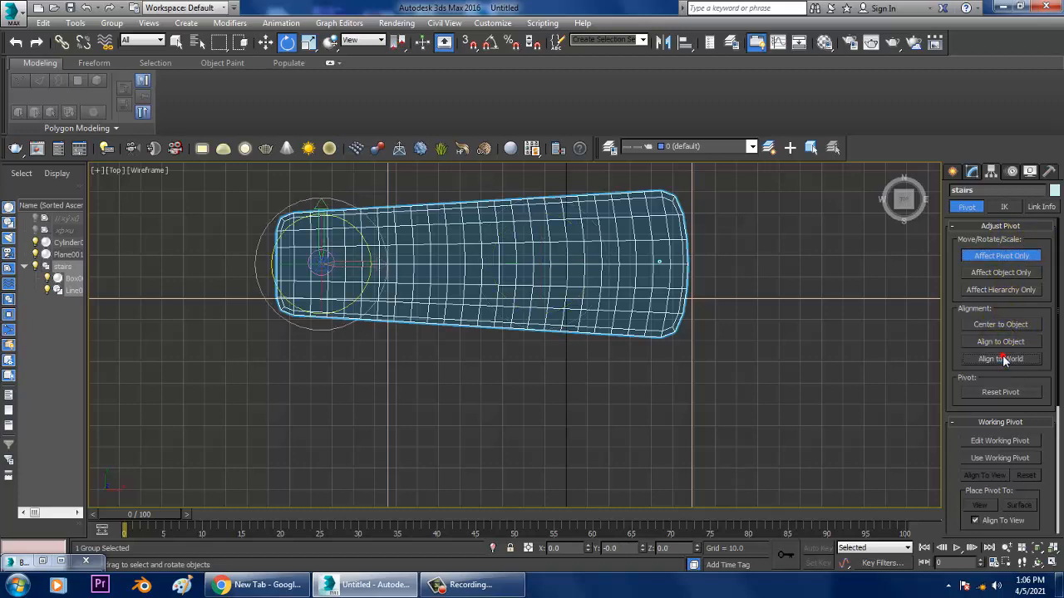
{"action": "left_click", "coordinate": [1016, 256]}
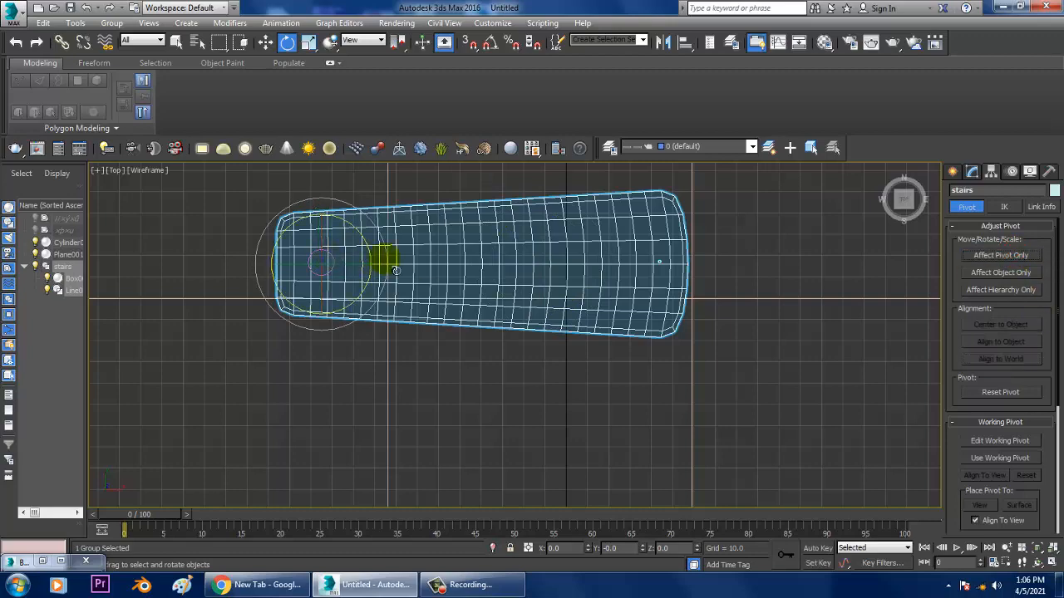
- Clone the re-pivoted stairs group upward in the Front view as 12 copies spaced about 80 units apart
{"action": "key", "text": "alt+w"}
{"action": "right_click", "coordinate": [795, 403]}
{"action": "key", "text": "w"}
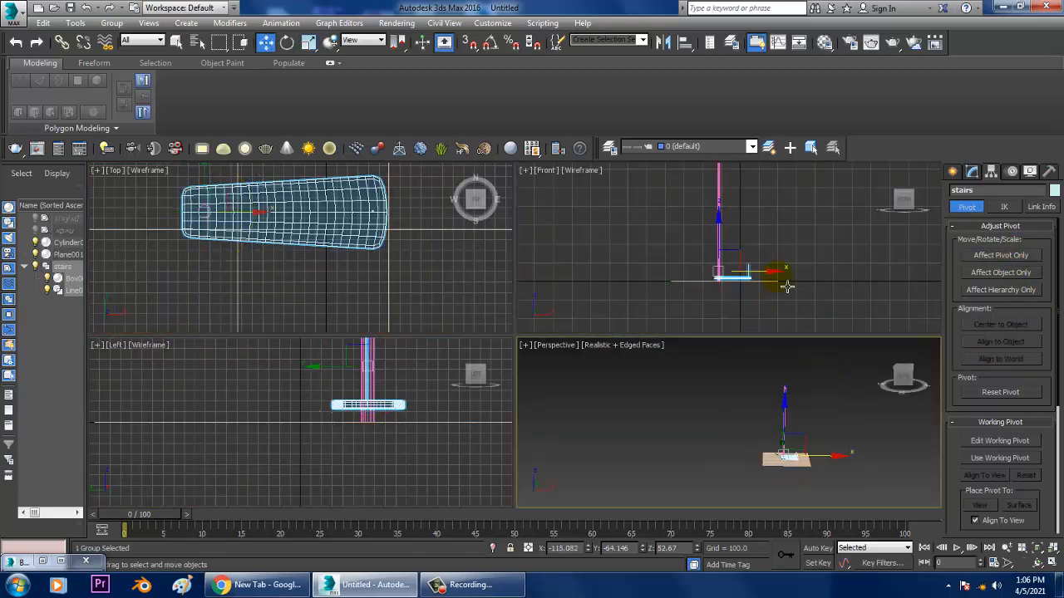
{"action": "right_click", "coordinate": [786, 282]}
{"action": "key", "text": "alt+w"}
{"action": "scroll", "coordinate": [697, 264], "scroll_direction": "up", "scroll_amount": 2}
{"action": "middle_click_drag", "start_coordinate": [368, 352], "coordinate": [517, 350]}
{"action": "scroll", "coordinate": [518, 354], "scroll_direction": "up", "scroll_amount": 2}
{"action": "middle_click_drag", "start_coordinate": [517, 304], "coordinate": [404, 324]}
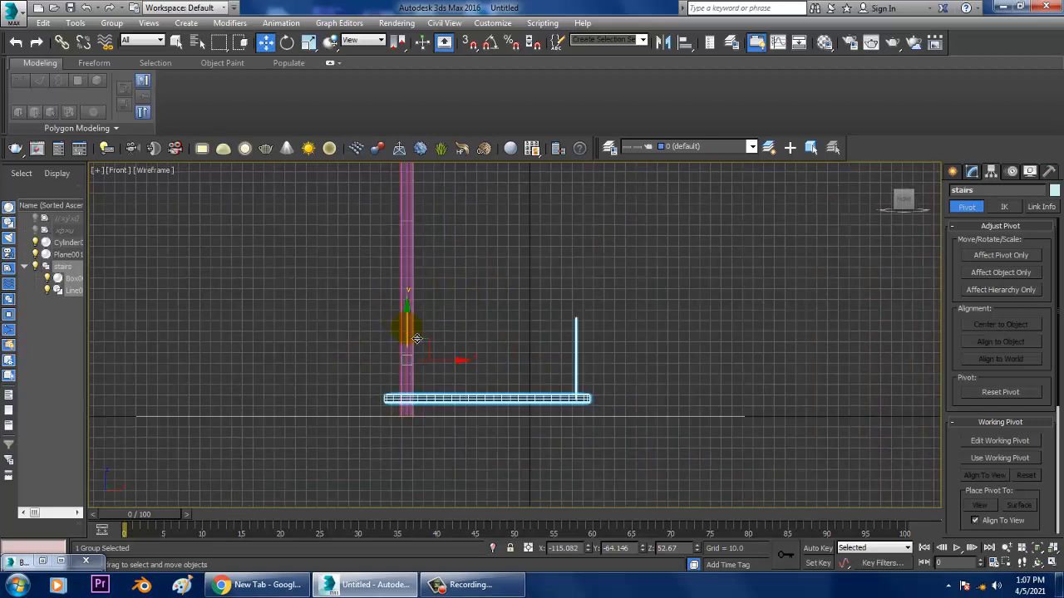
{"action": "mouse_move", "coordinate": [407, 336]}
{"action": "left_mouse_down", "text": "shift"}
{"action": "mouse_move", "coordinate": [420, 235]}
{"action": "mouse_move", "coordinate": [437, 256]}
{"action": "left_mouse_up", "text": "shift"}
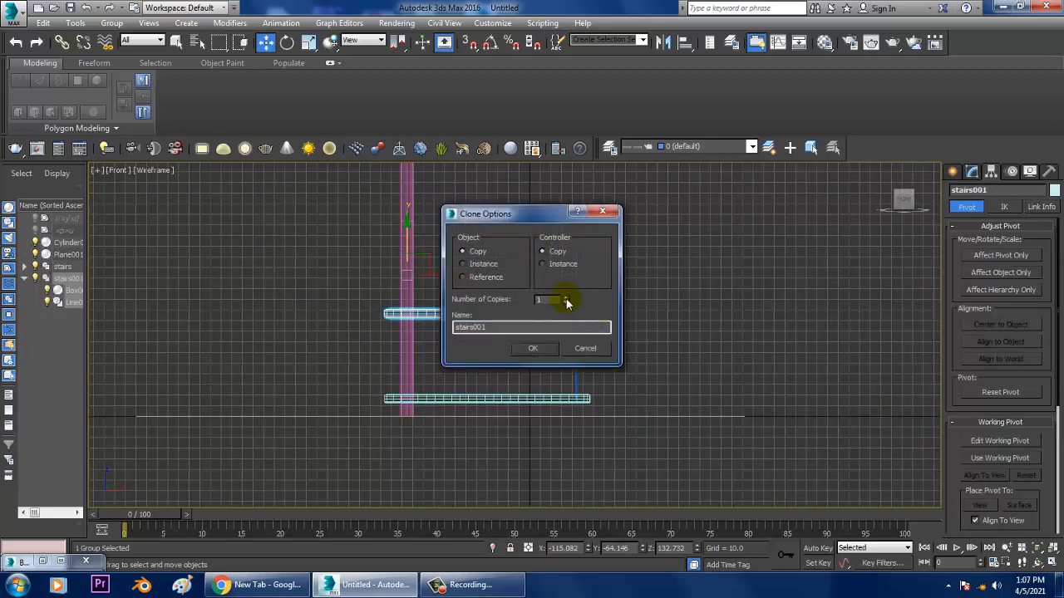
{"action": "left_click", "coordinate": [566, 299]}
{"action": "left_click", "coordinate": [566, 298]}
{"action": "left_click", "coordinate": [566, 298]}
{"action": "left_click", "coordinate": [566, 298]}
{"action": "left_click", "coordinate": [566, 299]}
{"action": "left_click", "coordinate": [566, 299]}
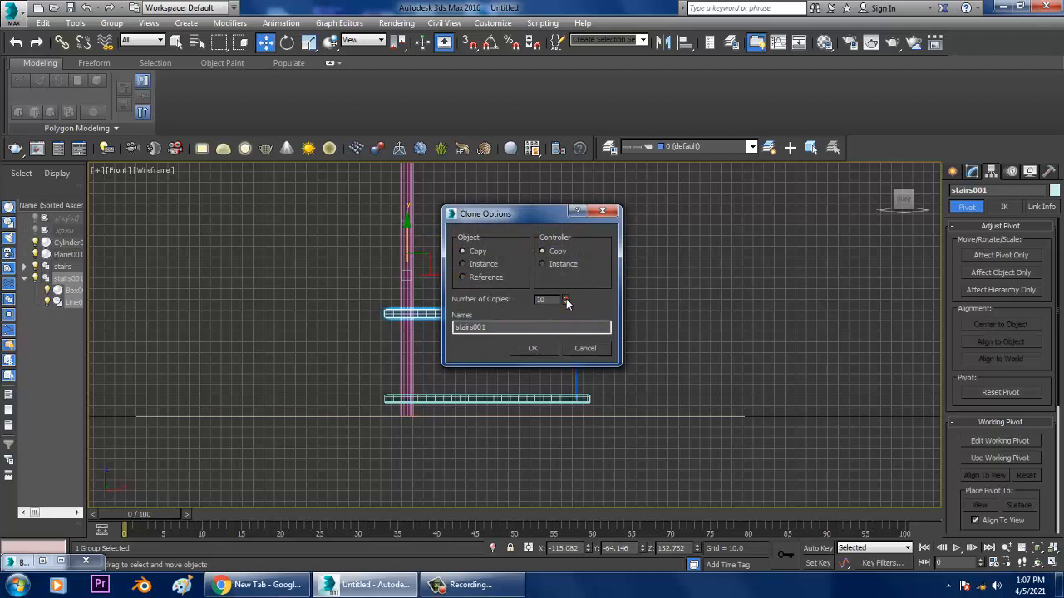
{"action": "left_click", "coordinate": [534, 348]}
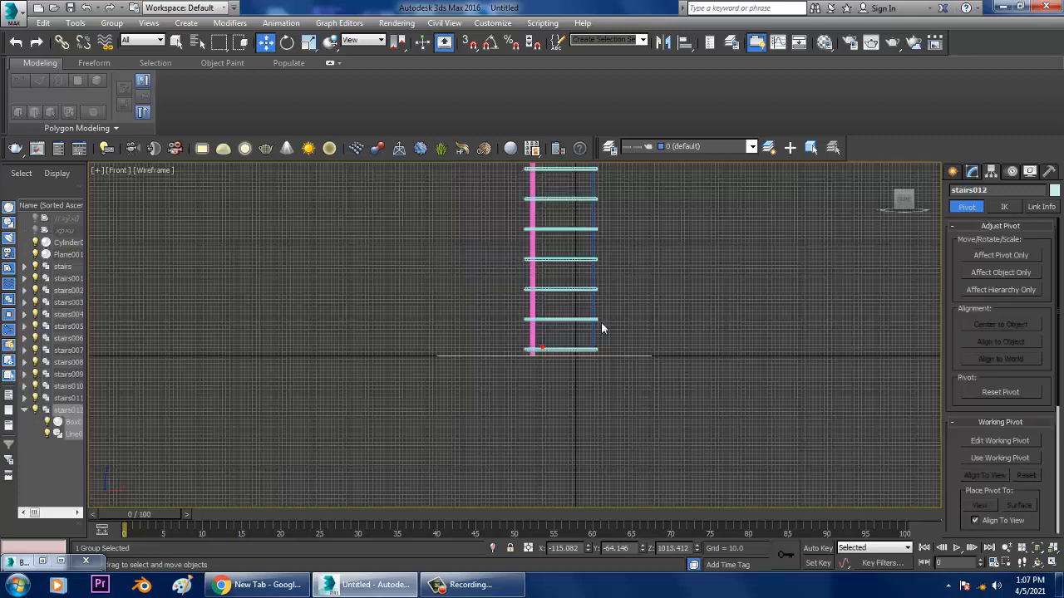
- Delete the two topmost stairs copies so the pole rises above the last tread
{"action": "scroll", "coordinate": [600, 323], "scroll_direction": "down", "scroll_amount": 3}
{"action": "scroll", "coordinate": [597, 259], "scroll_direction": "up", "scroll_amount": 4}
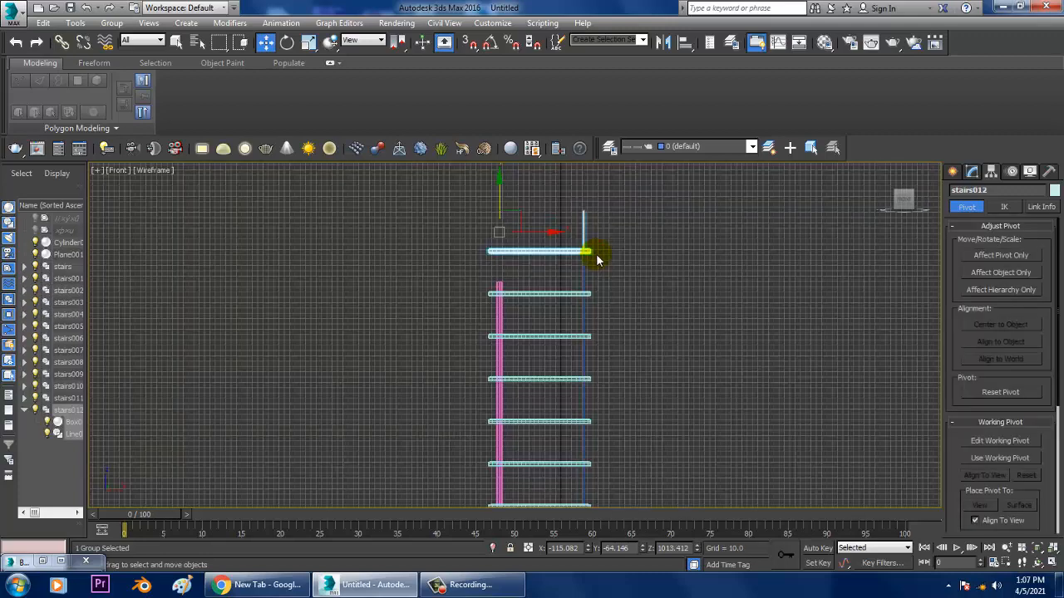
{"action": "key", "text": "Delete"}
{"action": "middle_click_drag", "start_coordinate": [648, 281], "coordinate": [634, 207]}
{"action": "left_click", "coordinate": [575, 219]}
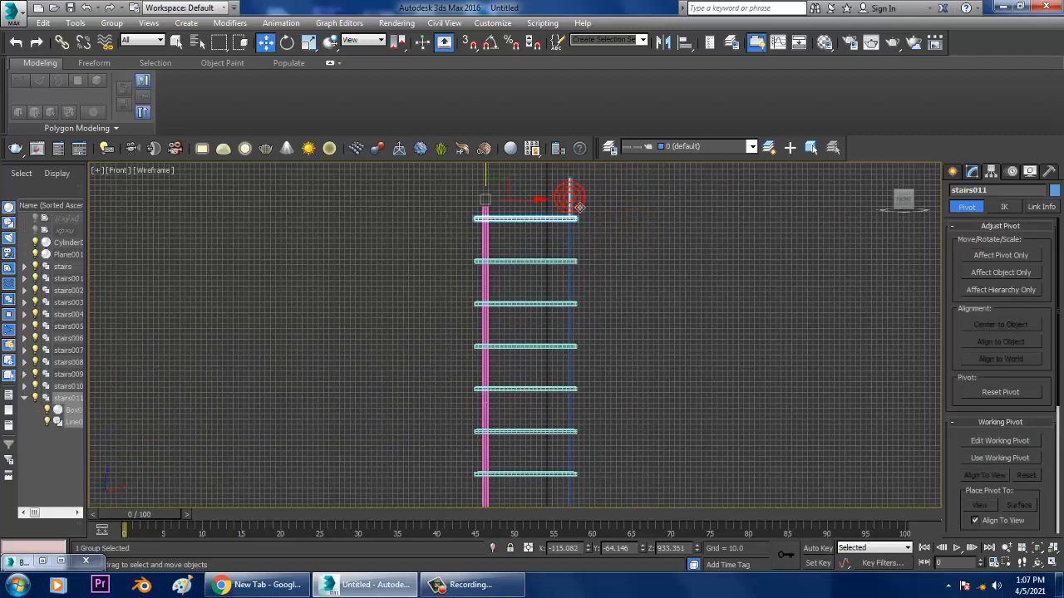
{"action": "key", "text": "Delete"}
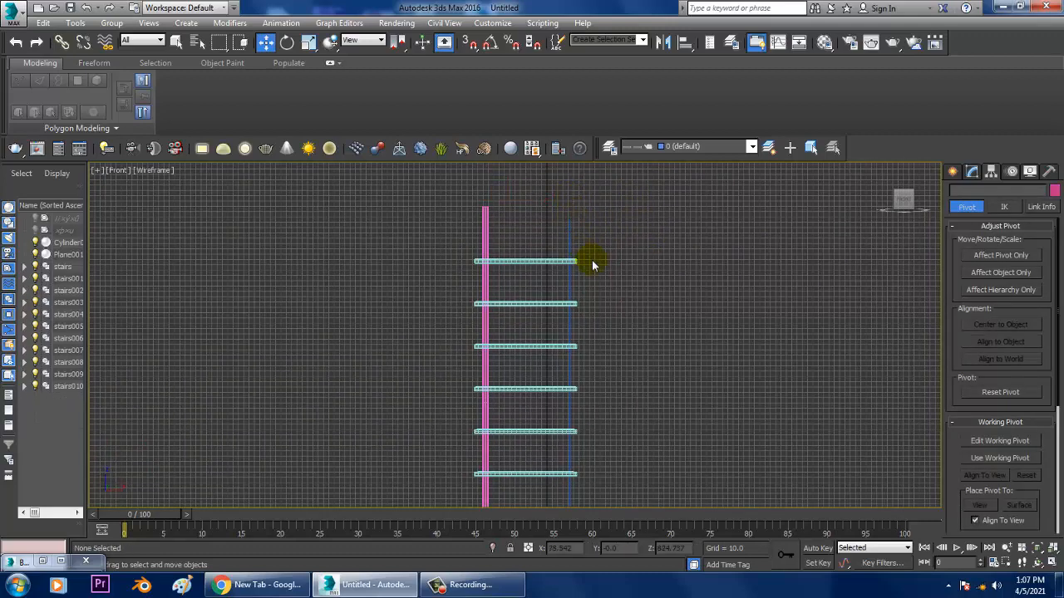
- Turn on angle snap with a 15-degree angle increment
{"action": "scroll", "coordinate": [594, 257], "scroll_direction": "down", "scroll_amount": 6}
{"action": "scroll", "coordinate": [631, 333], "scroll_direction": "up", "scroll_amount": 4}
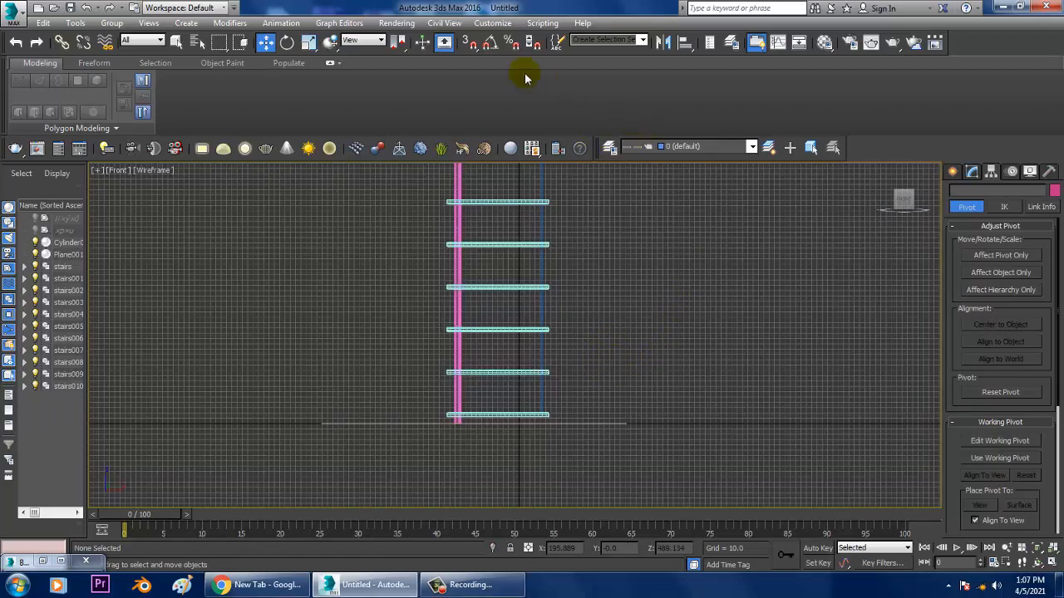
{"action": "right_click", "coordinate": [491, 44]}
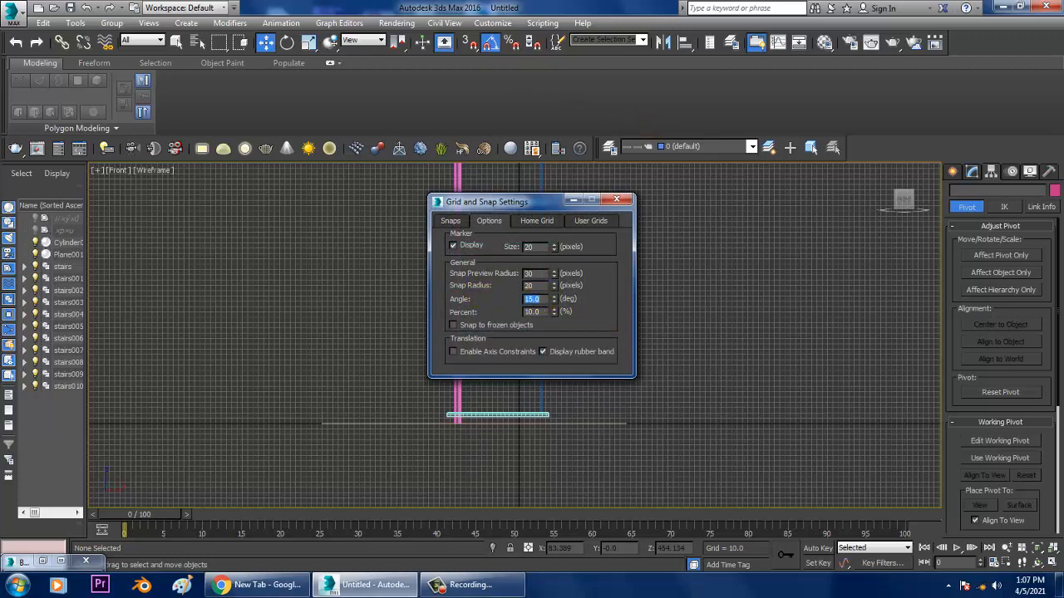
{"action": "left_click", "coordinate": [616, 200]}
- Select the ten stairs copies above the lowest tread in the Front view and rotate them 15 degrees around the pole
{"action": "key", "text": "alt+w"}
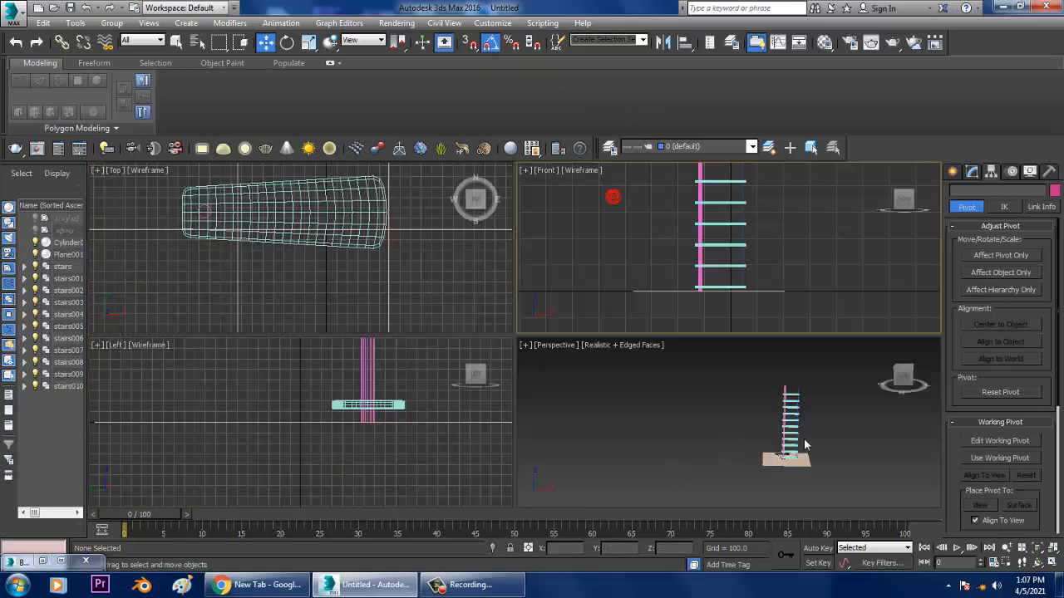
{"action": "left_click", "coordinate": [803, 439]}
{"action": "key", "text": "alt+w"}
{"action": "scroll", "coordinate": [648, 395], "scroll_direction": "up", "scroll_amount": 3}
{"action": "middle_click_drag", "start_coordinate": [582, 343], "coordinate": [591, 371]}
{"action": "key", "text": "alt+w"}
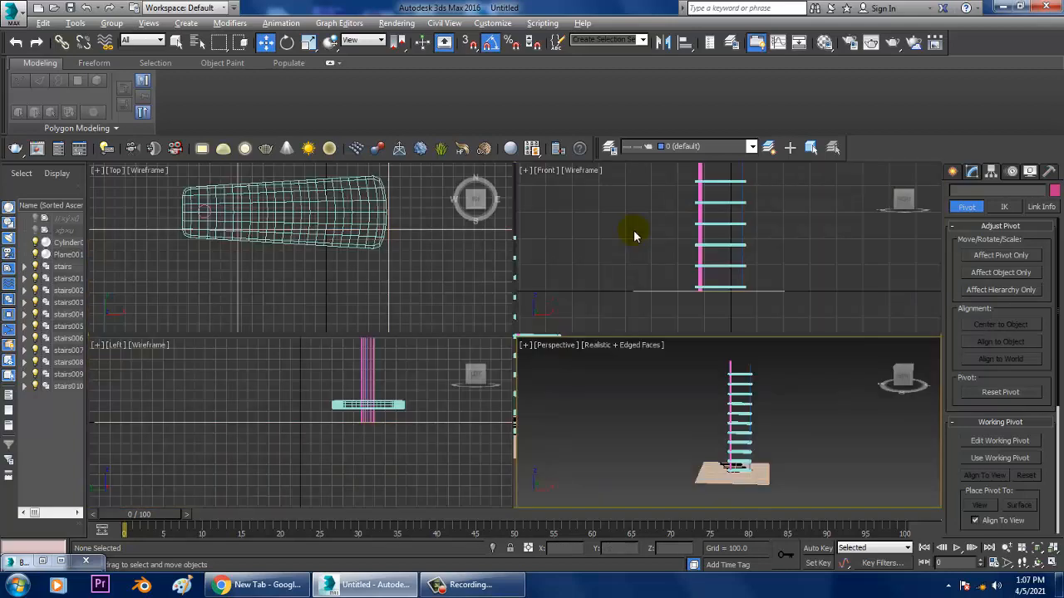
{"action": "left_click", "coordinate": [665, 234]}
{"action": "key", "text": "alt+w"}
{"action": "scroll", "coordinate": [648, 239], "scroll_direction": "down", "scroll_amount": 3}
{"action": "middle_click_drag", "start_coordinate": [485, 259], "coordinate": [572, 319]}
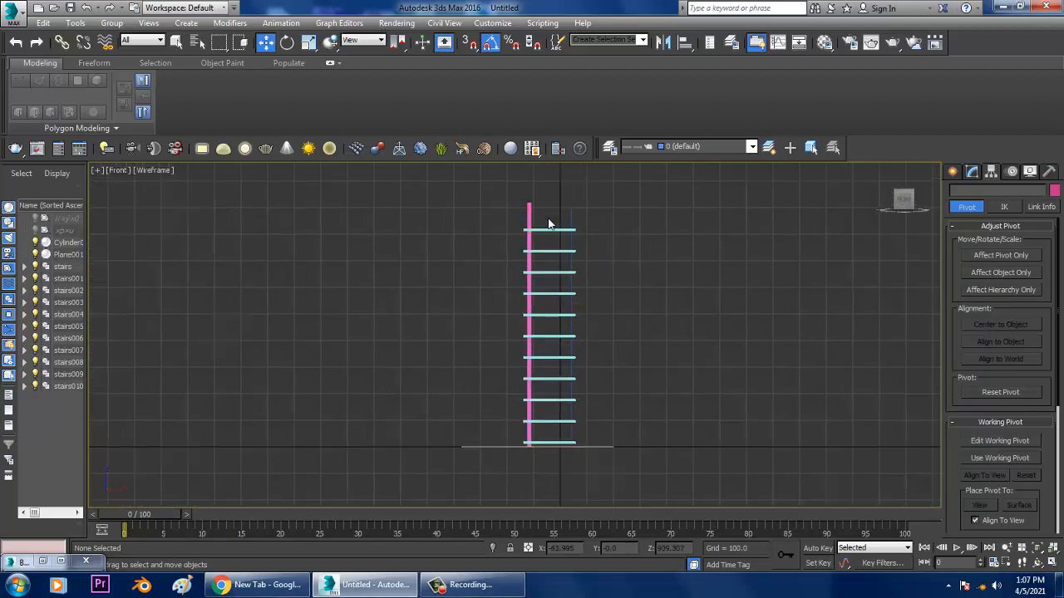
{"action": "left_click_drag", "start_coordinate": [609, 410], "coordinate": [610, 411]}
{"action": "key", "text": "alt+w"}
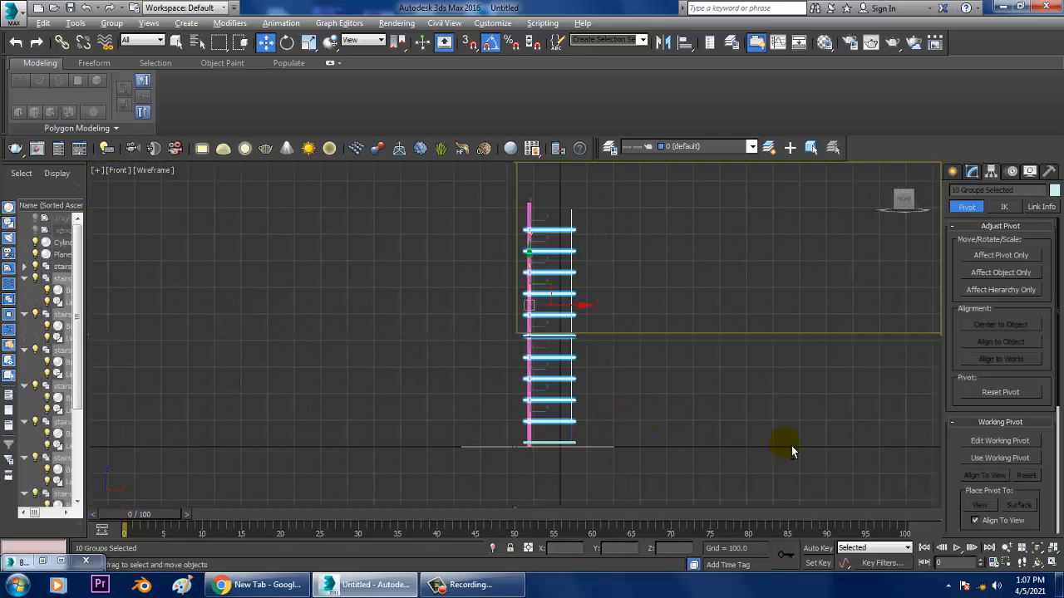
{"action": "right_click", "coordinate": [791, 445]}
{"action": "key", "text": "alt+w"}
{"action": "scroll", "coordinate": [669, 380], "scroll_direction": "down", "scroll_amount": 1}
{"action": "middle_click_drag", "start_coordinate": [524, 334], "coordinate": [575, 326]}
{"action": "scroll", "coordinate": [575, 326], "scroll_direction": "up", "scroll_amount": 4}
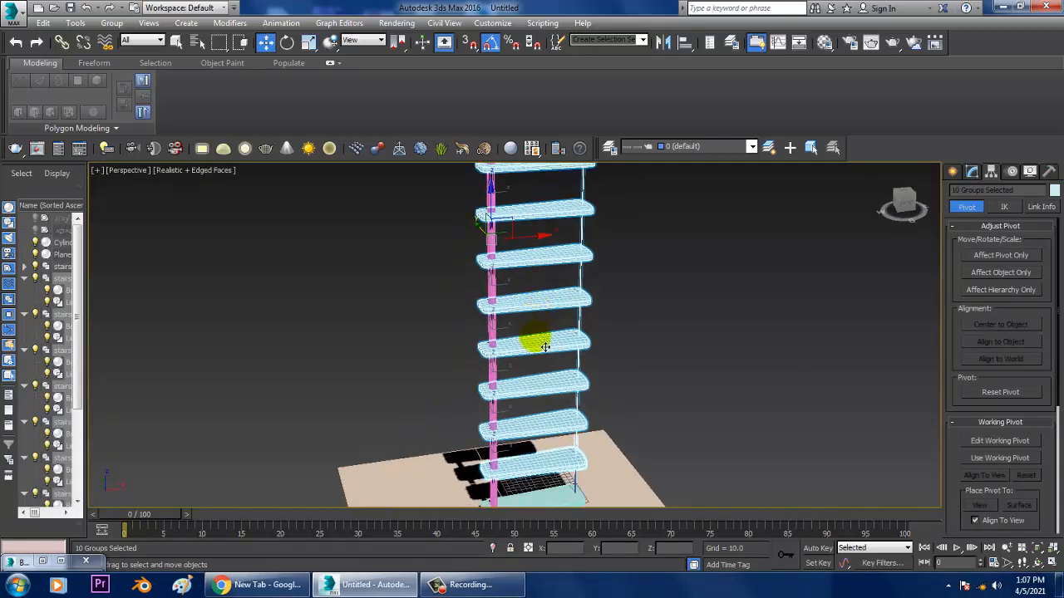
{"action": "key", "text": "e"}
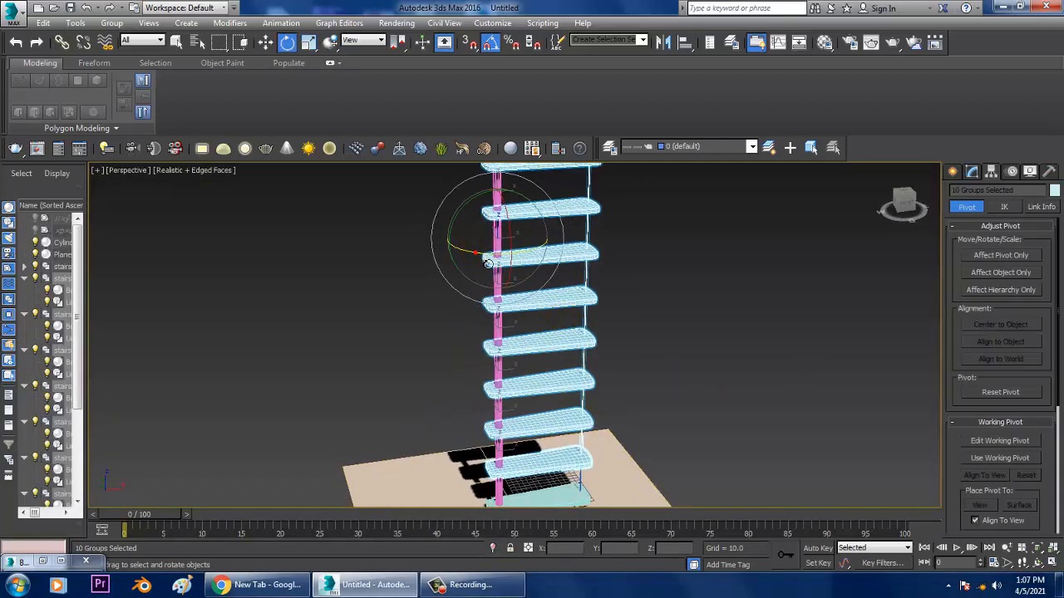
{"action": "left_click_drag", "start_coordinate": [488, 263], "coordinate": [490, 262]}
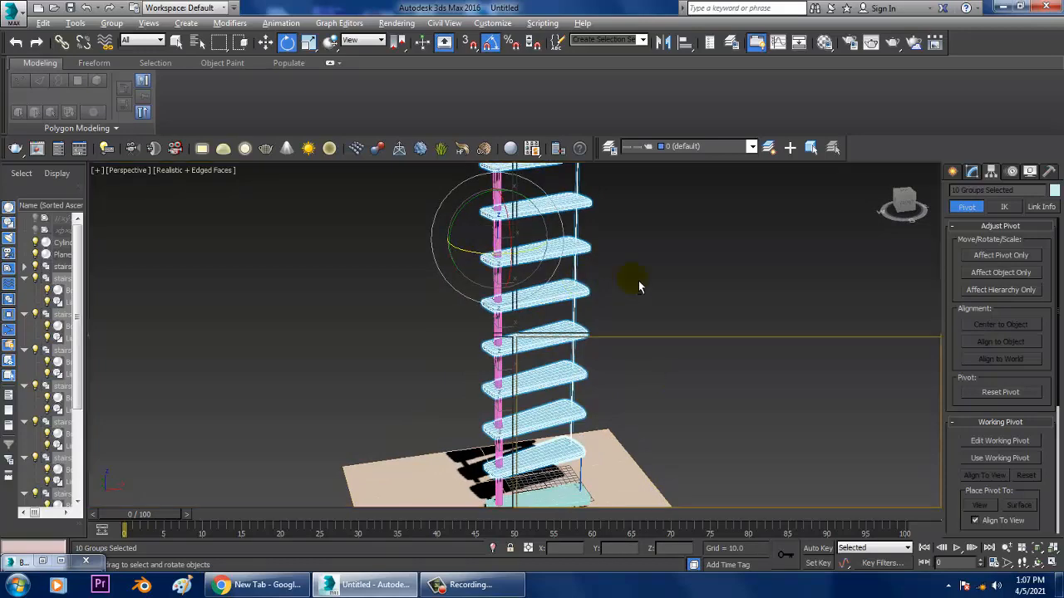
- Remove the lowest selected copy from the selection and rotate the upper nine stairs copies another 15 degrees around the pole
{"action": "key", "text": "alt+w"}
{"action": "right_click", "coordinate": [568, 281]}
{"action": "key", "text": "alt+w"}
{"action": "middle_click_drag", "start_coordinate": [569, 277], "coordinate": [573, 264]}
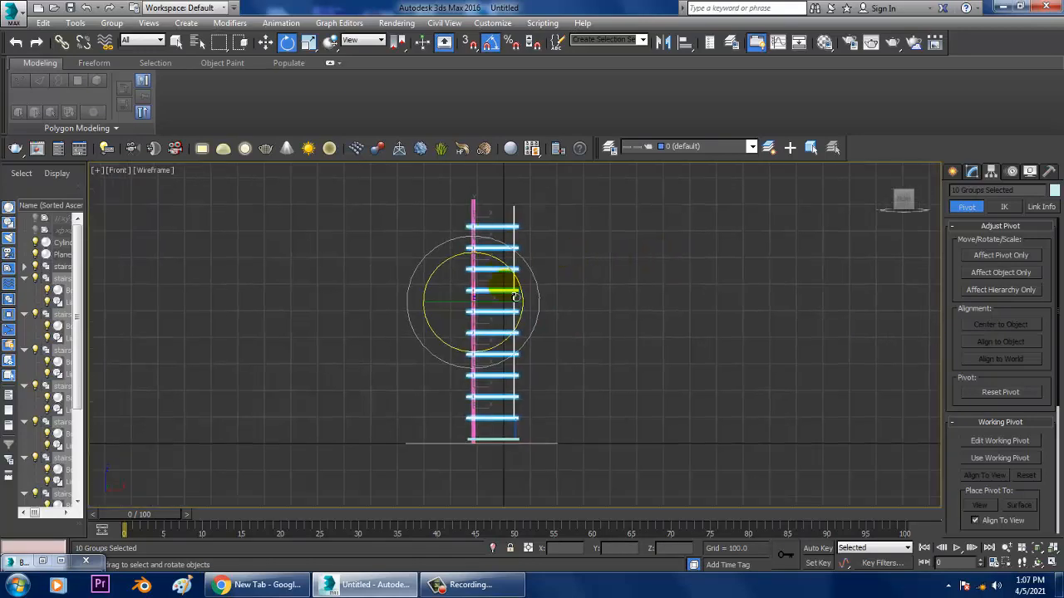
{"action": "key", "text": "alt+w"}
{"action": "right_click", "coordinate": [806, 456]}
{"action": "key", "text": "alt+w"}
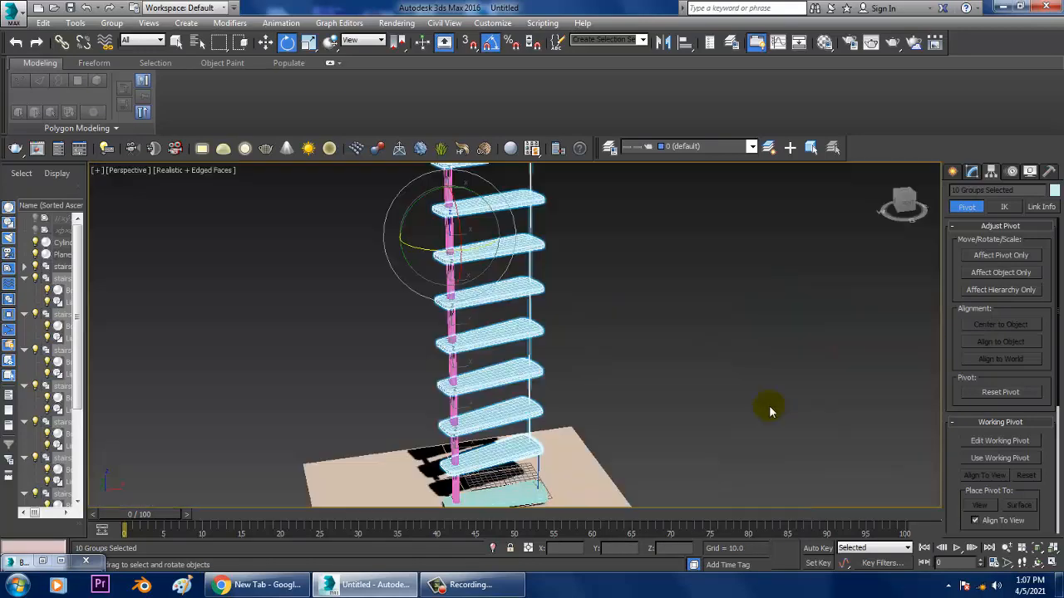
{"action": "scroll", "coordinate": [769, 406], "scroll_direction": "down", "scroll_amount": 4}
{"action": "middle_click_drag", "start_coordinate": [701, 383], "coordinate": [702, 338], "text": "alt"}
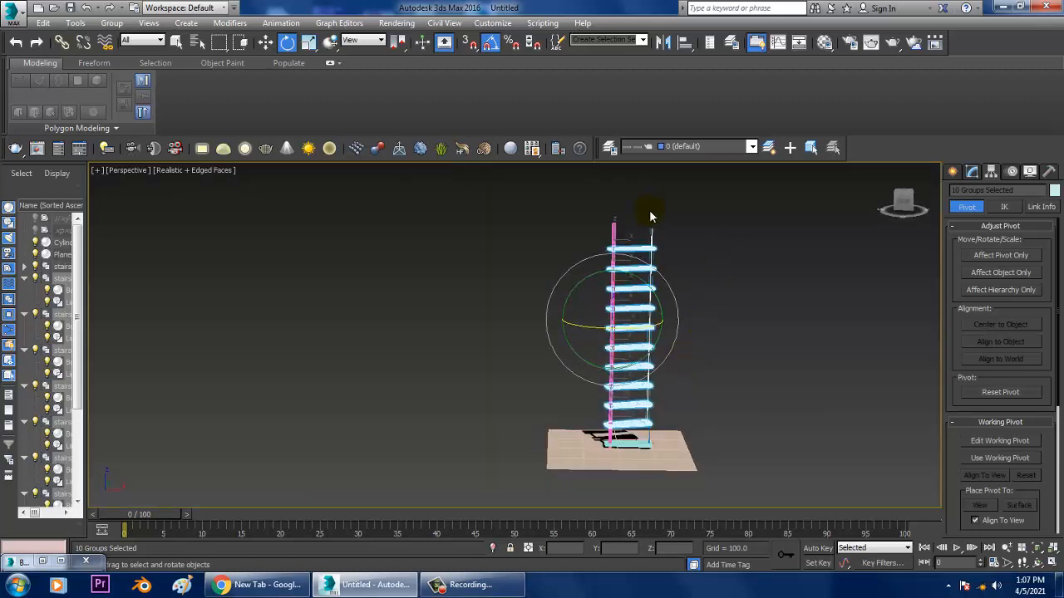
{"action": "left_click_drag", "start_coordinate": [687, 413], "coordinate": [668, 408]}
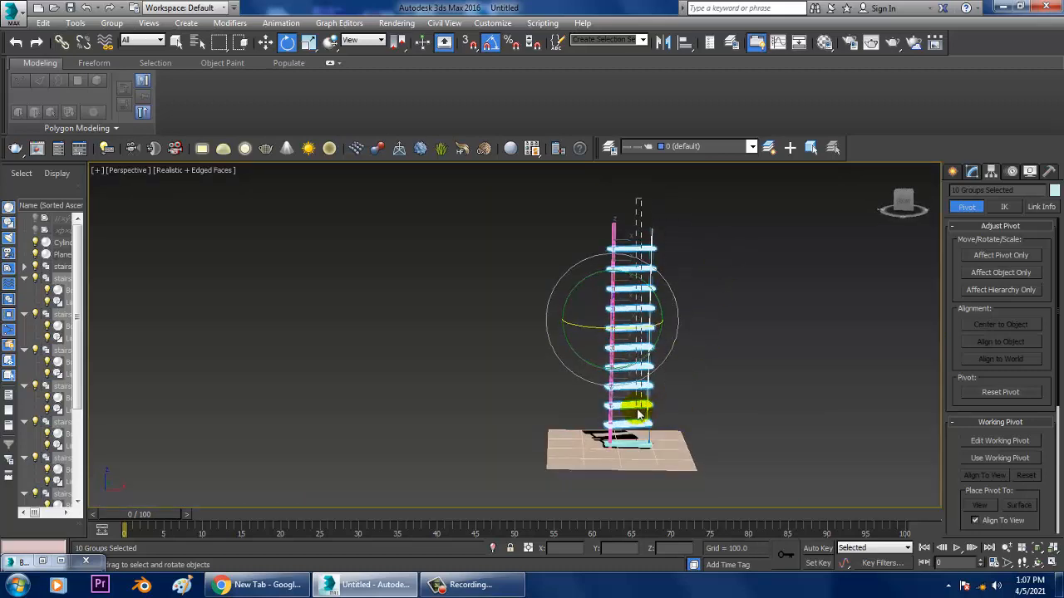
{"action": "scroll", "coordinate": [641, 360], "scroll_direction": "up", "scroll_amount": 5}
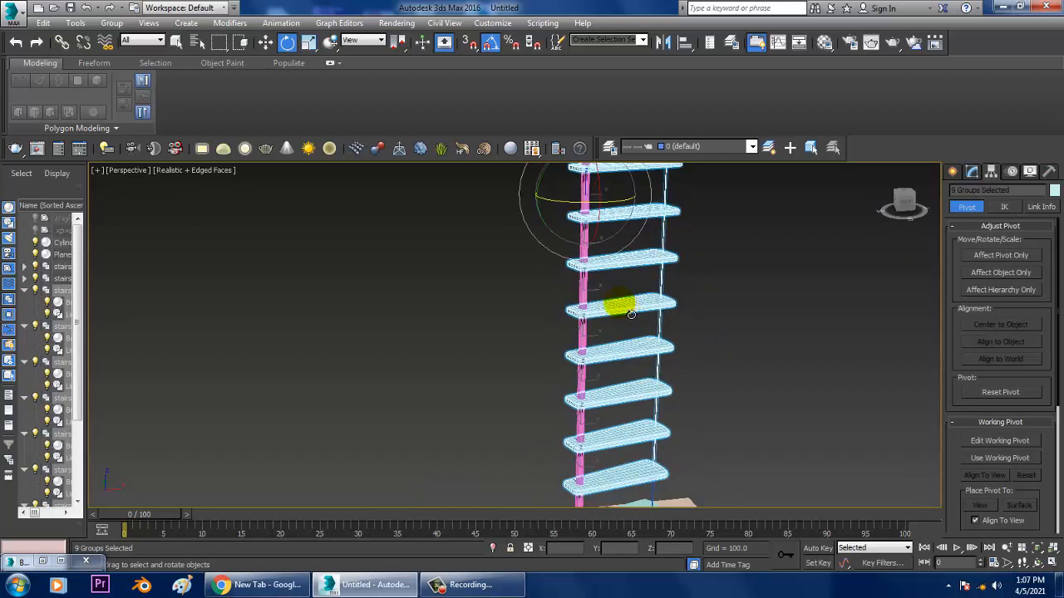
{"action": "scroll", "coordinate": [615, 211], "scroll_direction": "down", "scroll_amount": 1}
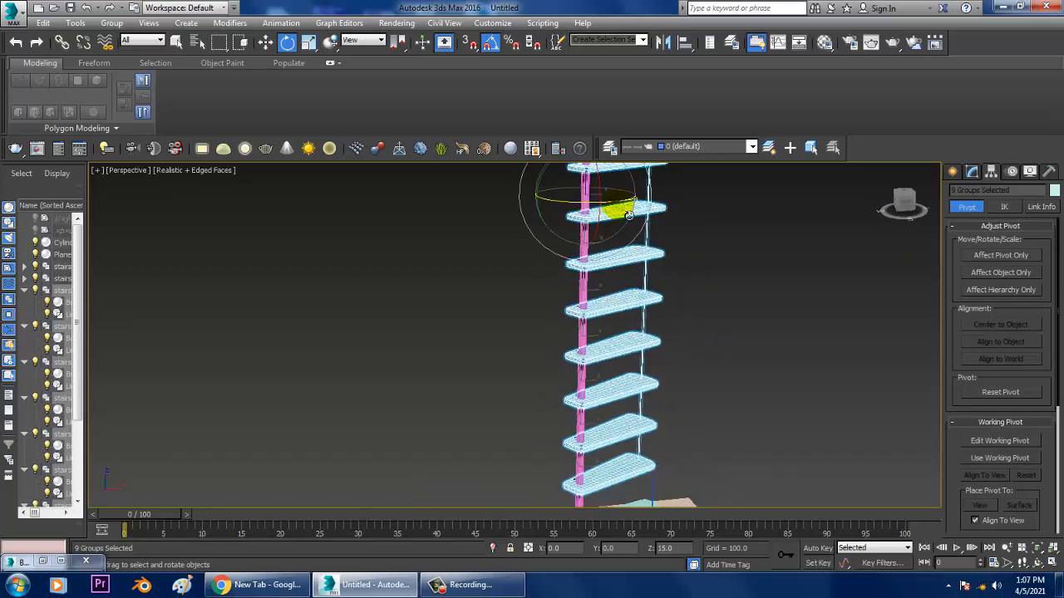
- Deselect the next lowest copy and rotate the upper eight stairs copies another 15 degrees around the pole
{"action": "scroll", "coordinate": [696, 321], "scroll_direction": "down", "scroll_amount": 4}
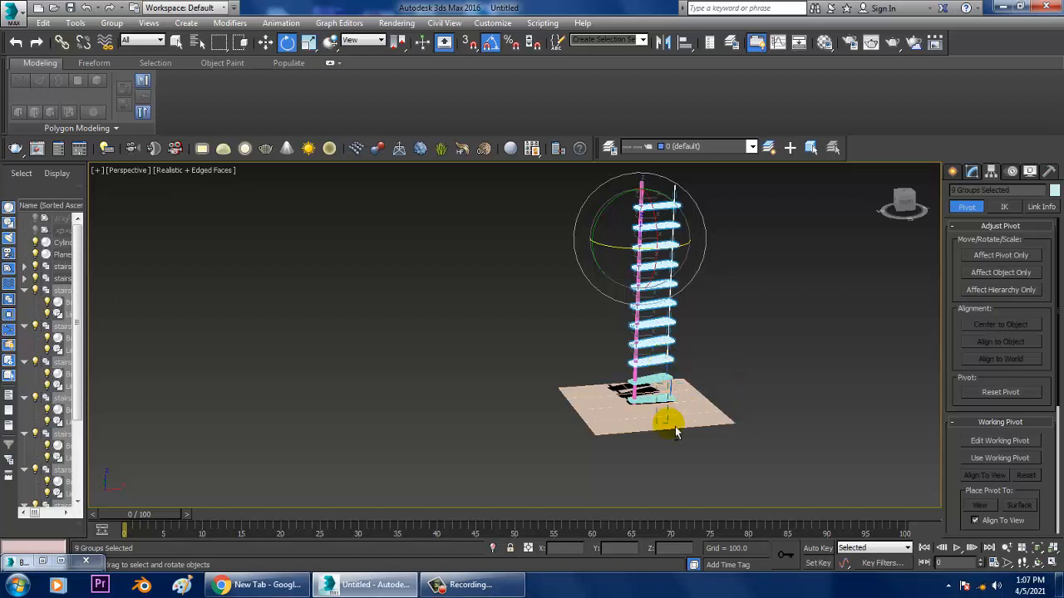
{"action": "middle_click_drag", "start_coordinate": [755, 343], "coordinate": [747, 393]}
{"action": "left_click_drag", "start_coordinate": [628, 305], "coordinate": [639, 309]}
{"action": "middle_click_drag", "start_coordinate": [670, 319], "coordinate": [657, 292], "text": "alt"}
{"action": "scroll", "coordinate": [684, 376], "scroll_direction": "up", "scroll_amount": 3}
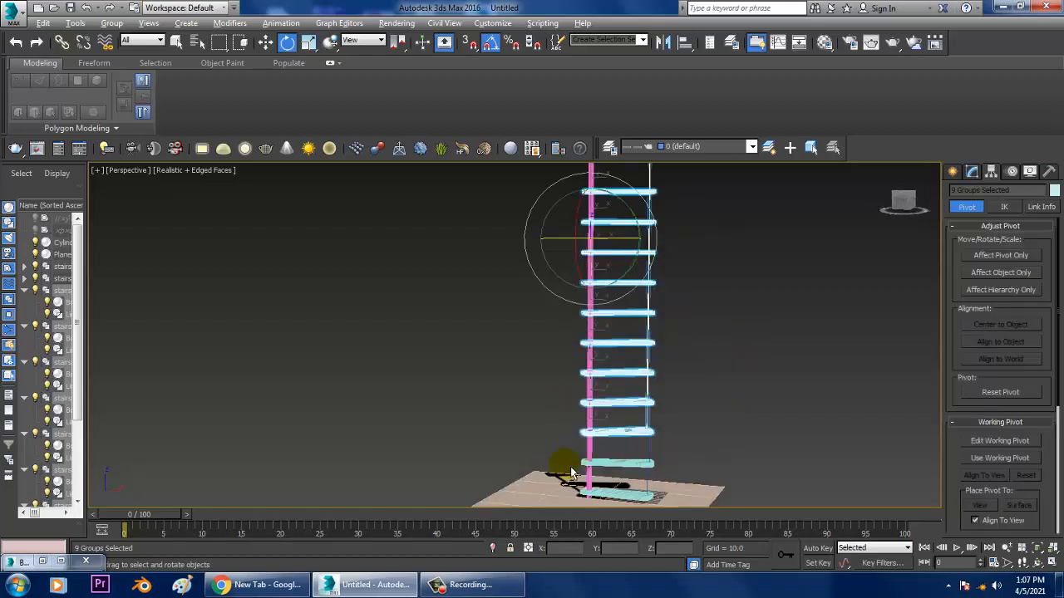
{"action": "left_click_drag", "start_coordinate": [698, 429], "coordinate": [700, 427], "text": "alt"}
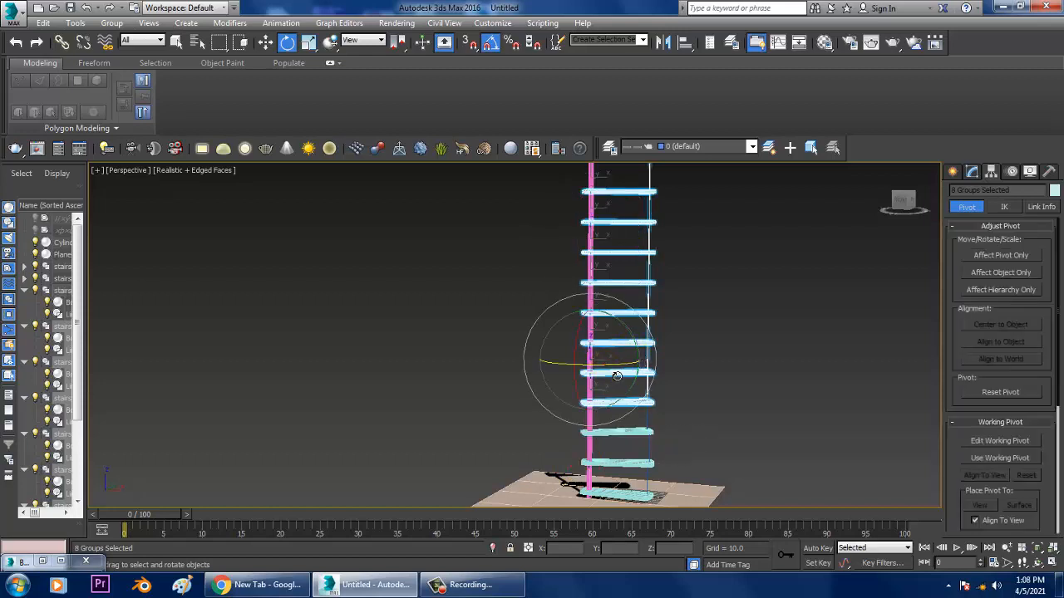
{"action": "left_click_drag", "start_coordinate": [616, 376], "coordinate": [625, 377]}
- Rotate the upper seven stairs copies 15 degrees, and the upper six a further 15 degrees, deselecting one tread each time
{"action": "middle_click_drag", "start_coordinate": [747, 348], "coordinate": [762, 372], "text": "alt"}
{"action": "scroll", "coordinate": [669, 383], "scroll_direction": "up", "scroll_amount": 5}
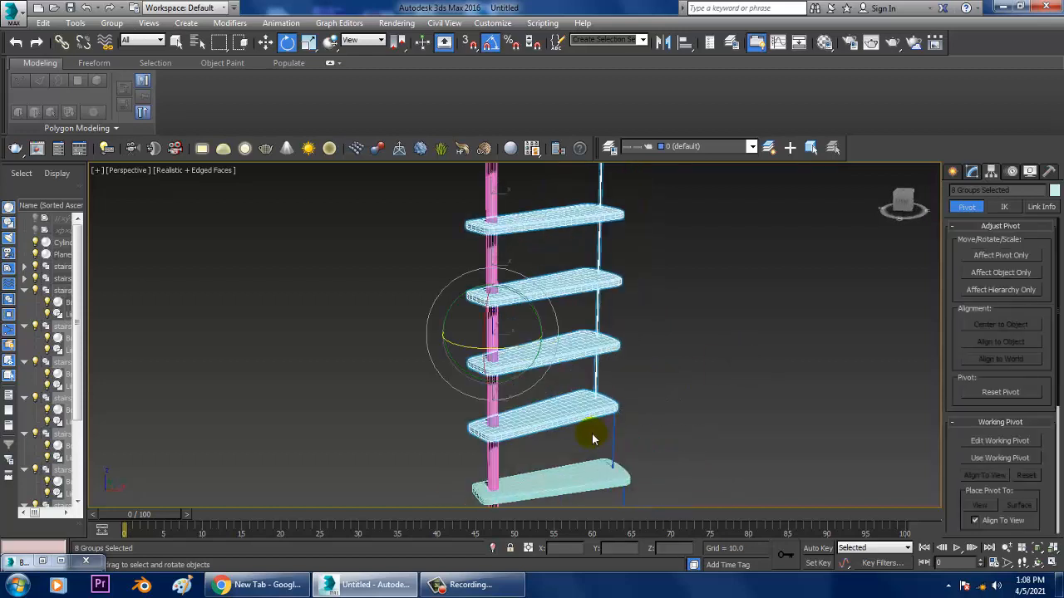
{"action": "left_click", "coordinate": [551, 441], "text": "alt"}
{"action": "left_click_drag", "start_coordinate": [515, 356], "coordinate": [532, 361]}
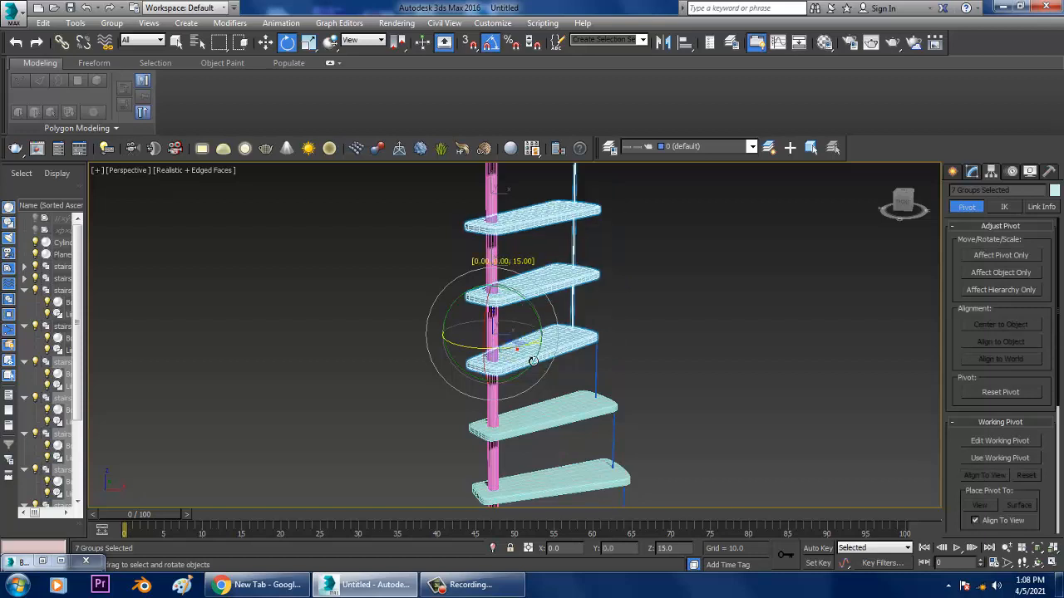
{"action": "left_click", "coordinate": [573, 352], "text": "alt"}
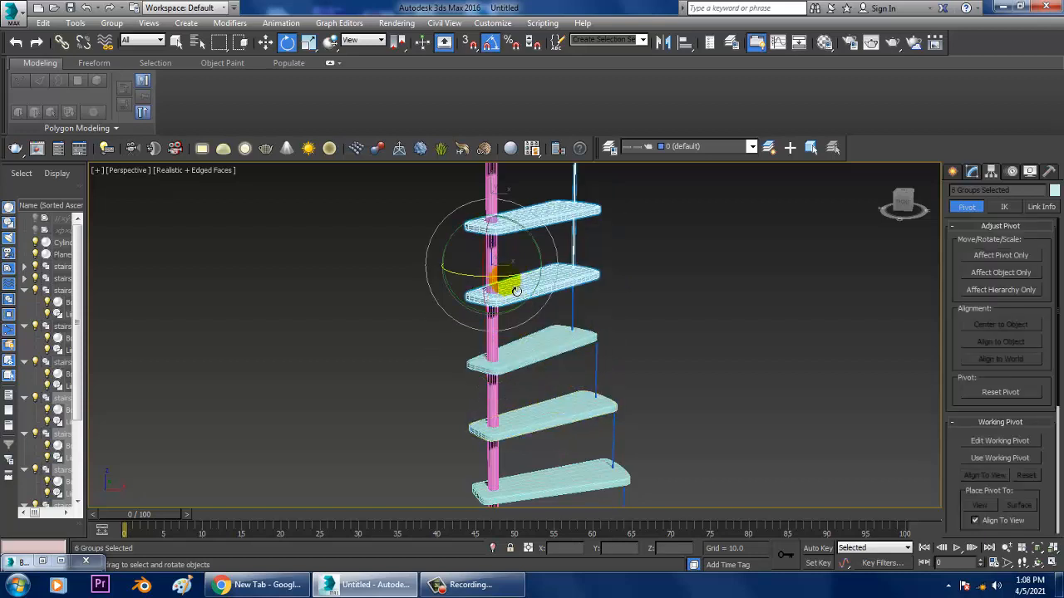
{"action": "left_click_drag", "start_coordinate": [515, 289], "coordinate": [499, 279]}
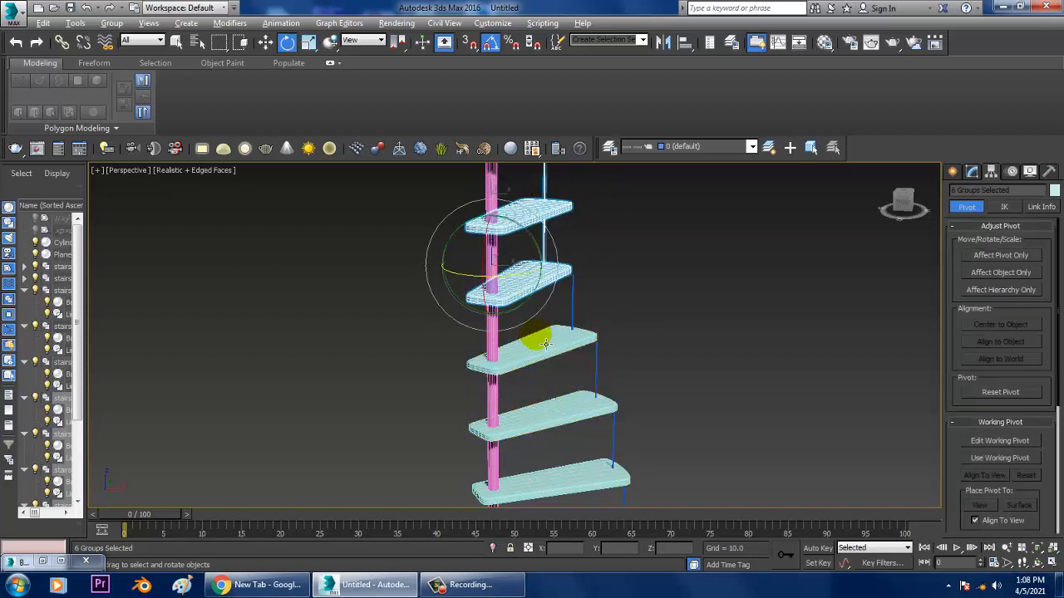
- Rotate the upper five stairs copies 15 degrees, and the upper four a further 15 degrees, deselecting one tread each time
{"action": "left_click_drag", "start_coordinate": [572, 263], "coordinate": [567, 266], "text": "alt"}
{"action": "left_click_drag", "start_coordinate": [514, 207], "coordinate": [501, 200]}
{"action": "middle_click_drag", "start_coordinate": [734, 294], "coordinate": [616, 315], "text": "alt"}
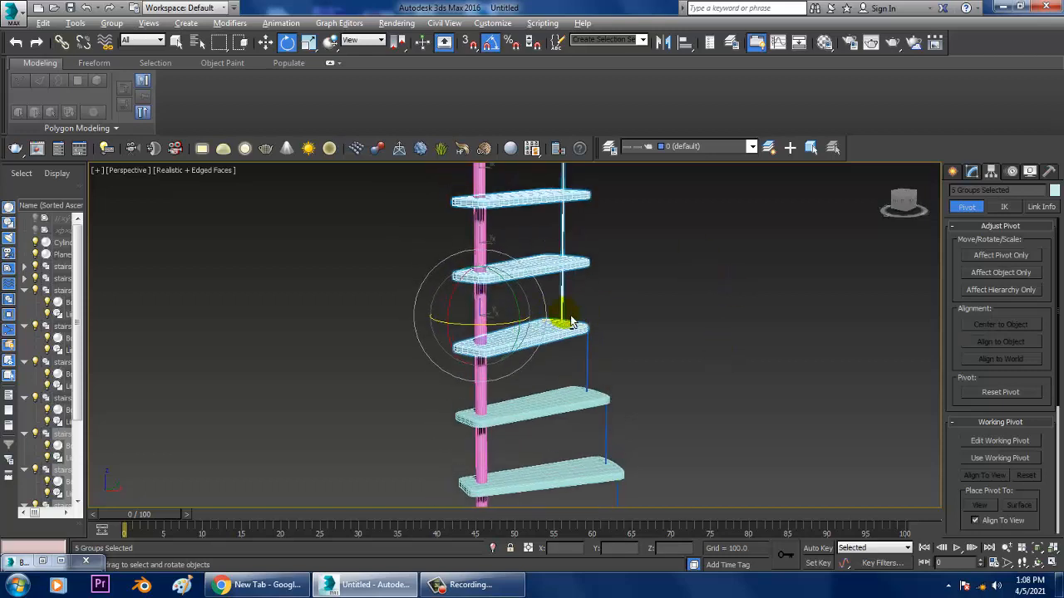
{"action": "left_click_drag", "start_coordinate": [563, 367], "coordinate": [500, 295], "text": "alt"}
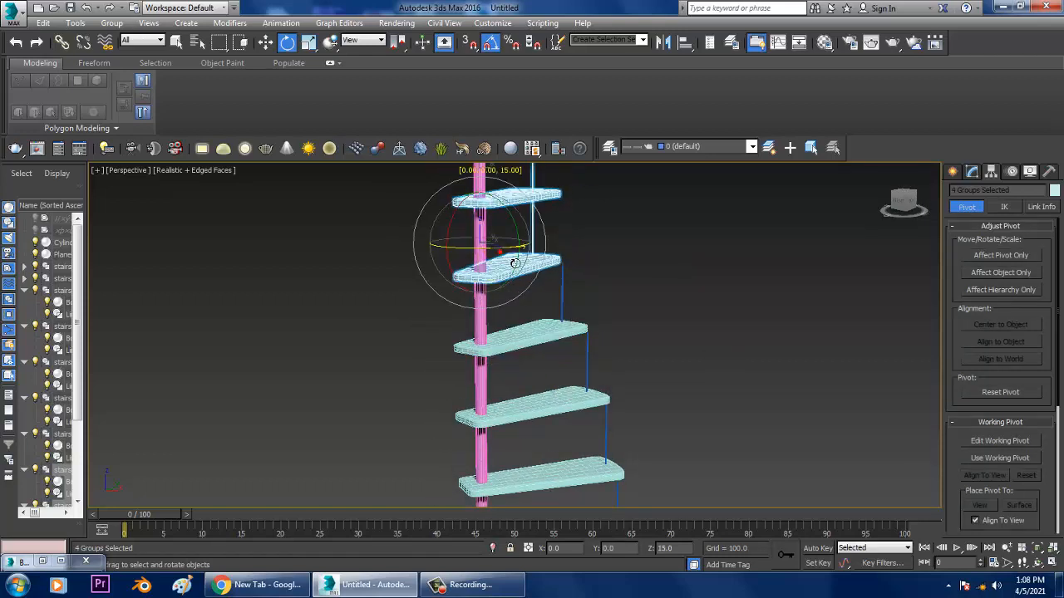
{"action": "middle_click_drag", "start_coordinate": [637, 301], "coordinate": [647, 386]}
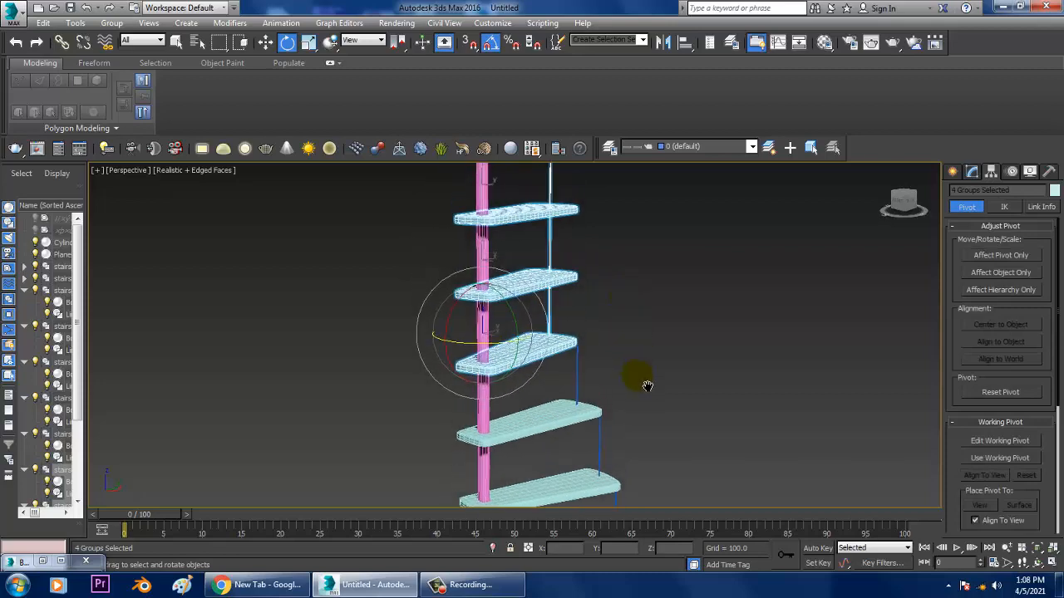
- Continue the 15-degree fan with the top three, top two and topmost stairs copies, deselecting the lowest tread before each rotation
{"action": "left_click", "coordinate": [572, 352], "text": "alt"}
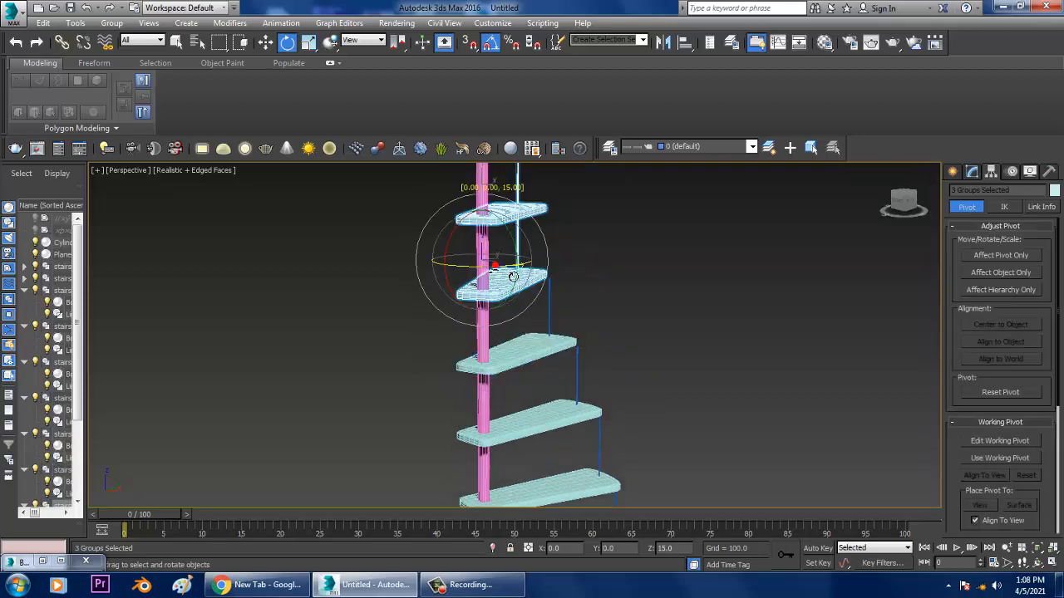
{"action": "middle_click_drag", "start_coordinate": [507, 276], "coordinate": [651, 377], "text": "alt"}
{"action": "left_click", "coordinate": [575, 349], "text": "alt"}
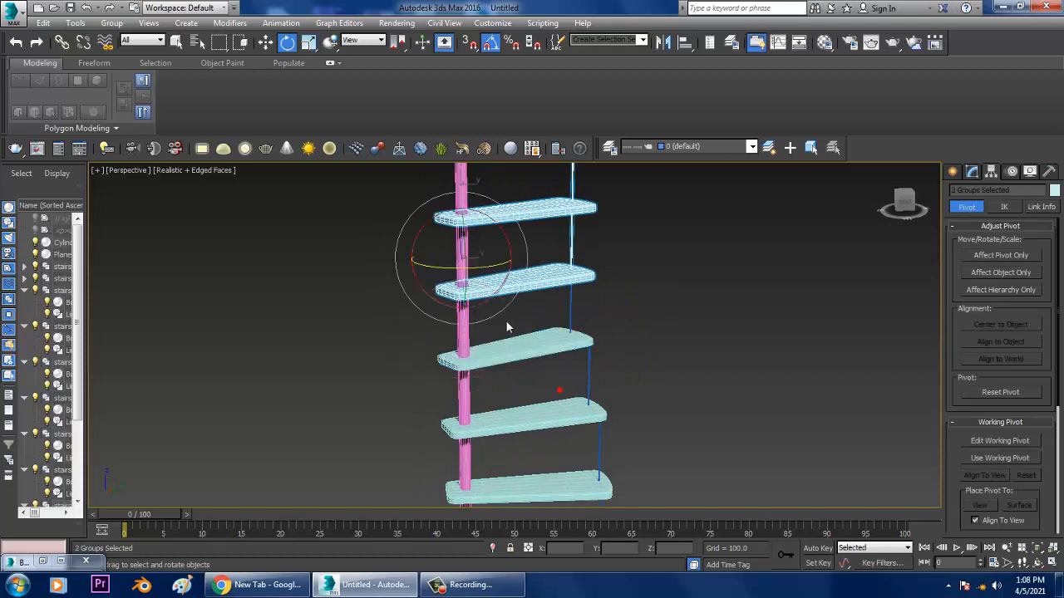
{"action": "middle_click_drag", "start_coordinate": [679, 345], "coordinate": [565, 391], "text": "alt"}
{"action": "left_click_drag", "start_coordinate": [571, 342], "coordinate": [577, 334], "text": "alt"}
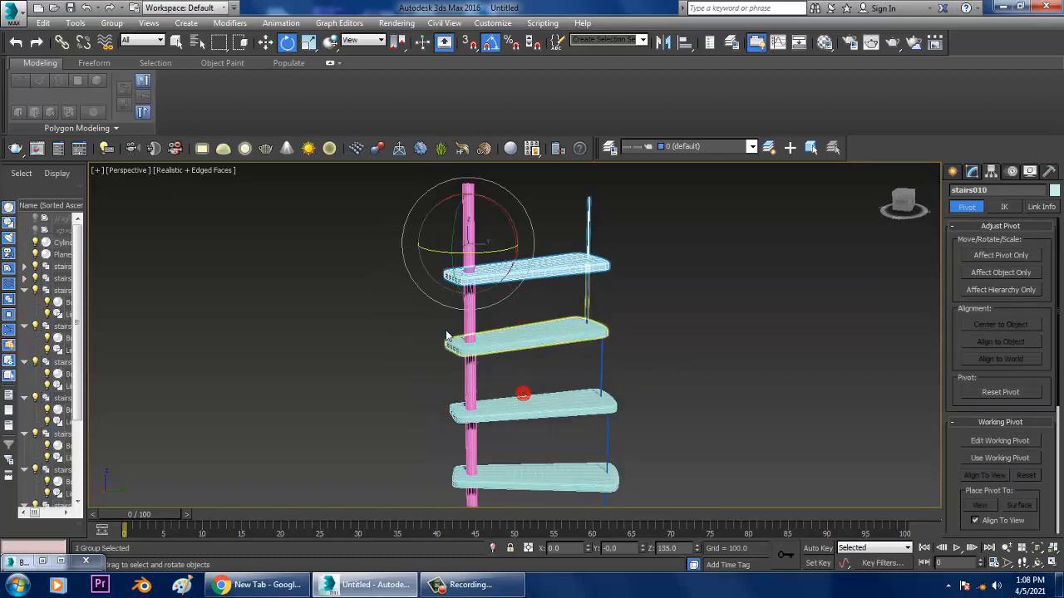
{"action": "left_click_drag", "start_coordinate": [467, 257], "coordinate": [487, 264]}
{"action": "scroll", "coordinate": [530, 300], "scroll_direction": "down", "scroll_amount": 4}
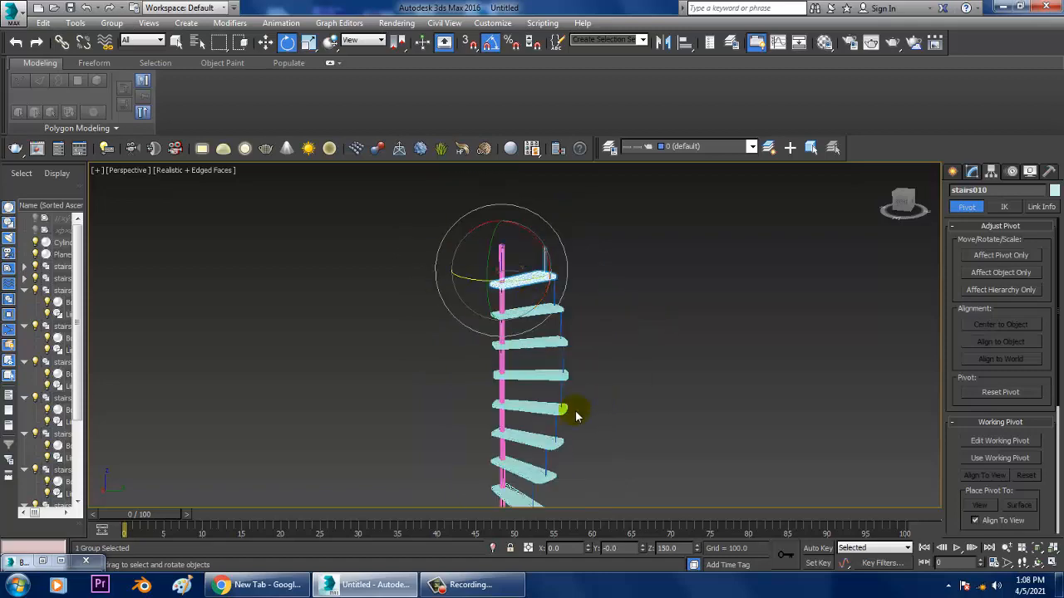
{"action": "middle_click_drag", "start_coordinate": [575, 411], "coordinate": [681, 316], "text": "alt"}
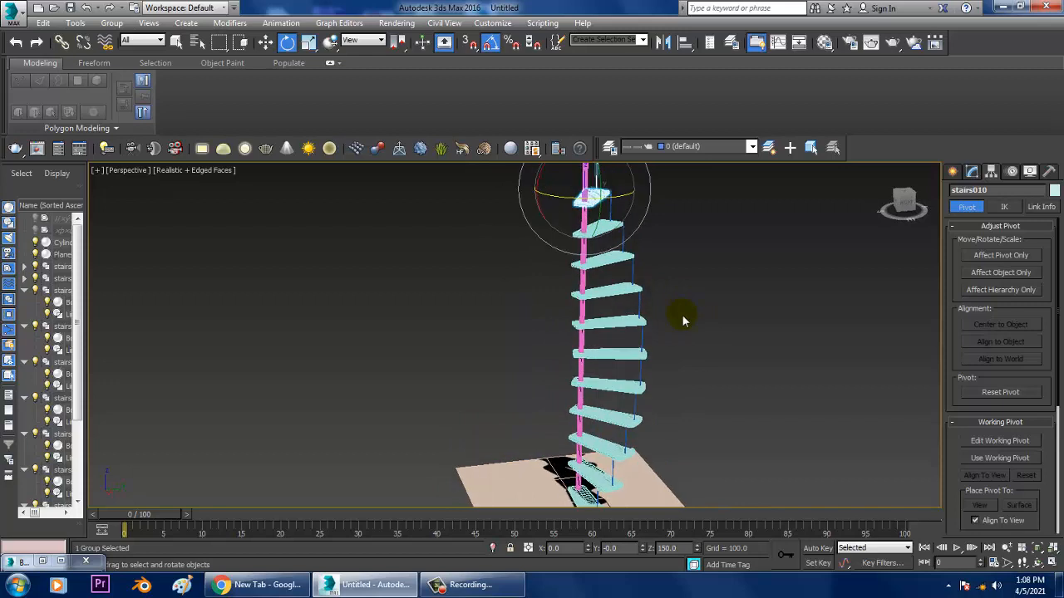
- Undo all the tread rotations back to the straight stack
{"action": "scroll", "coordinate": [682, 316], "scroll_direction": "down", "scroll_amount": 3}
{"action": "key", "text": "ctrl+z"}
{"action": "key", "text": "ctrl+z"}
{"action": "key", "text": "ctrl+z"}
{"action": "key", "text": "ctrl+z"}
{"action": "key", "text": "ctrl+z"}
{"action": "key", "text": "ctrl+z"}
{"action": "key", "text": "ctrl+z"}
{"action": "key", "text": "ctrl+z"}
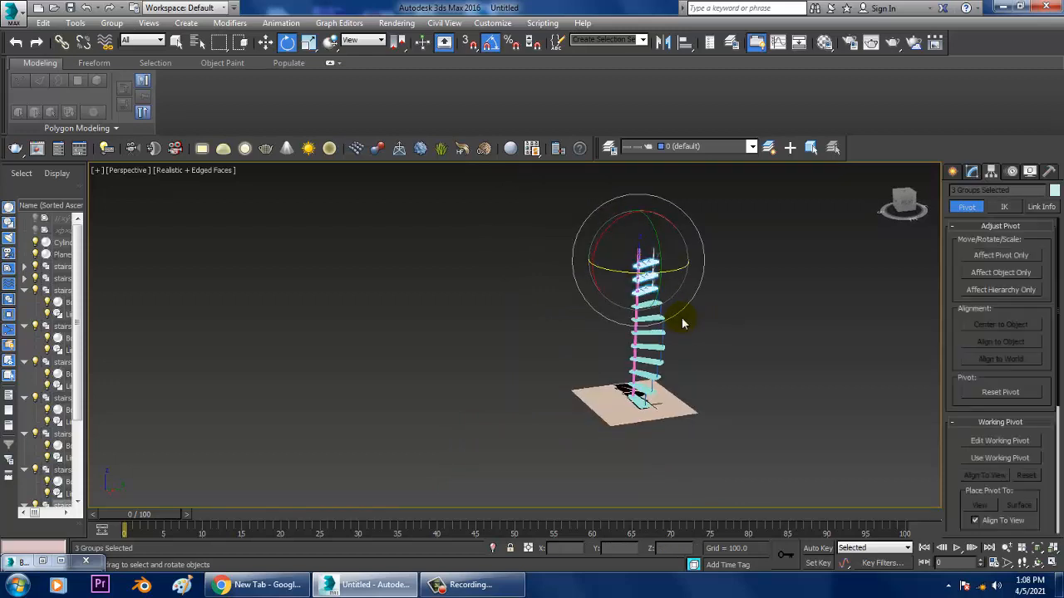
{"action": "key", "text": "ctrl+z"}
{"action": "key", "text": "ctrl+z"}
{"action": "key", "text": "ctrl+z"}
{"action": "key", "text": "ctrl+z"}
{"action": "key", "text": "ctrl+z"}
{"action": "key", "text": "ctrl+z"}
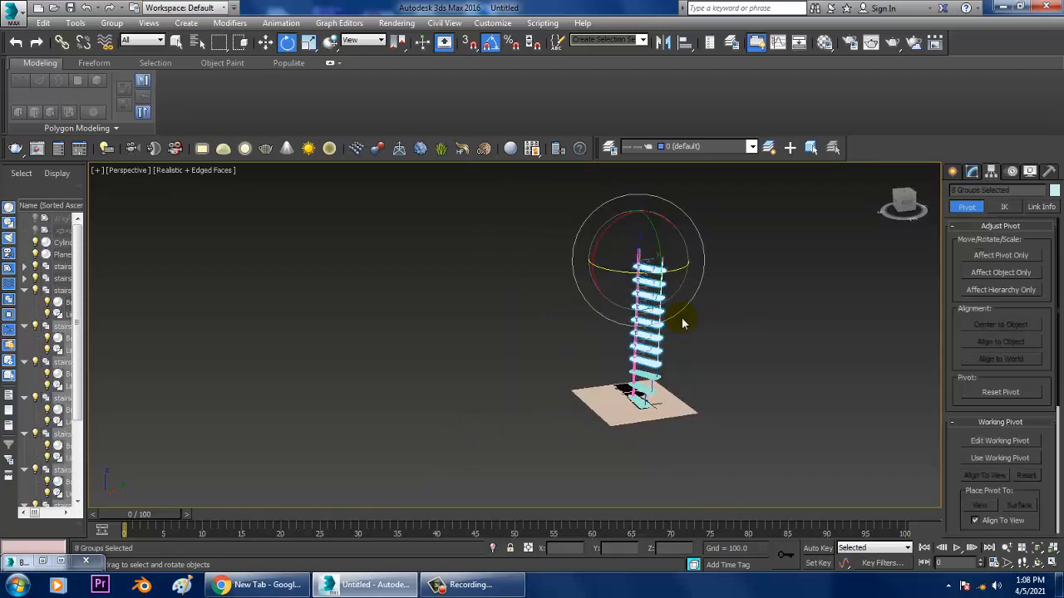
{"action": "middle_click_drag", "start_coordinate": [683, 319], "coordinate": [532, 320], "text": "alt"}
{"action": "key", "text": "ctrl+z"}
{"action": "key", "text": "ctrl+z"}
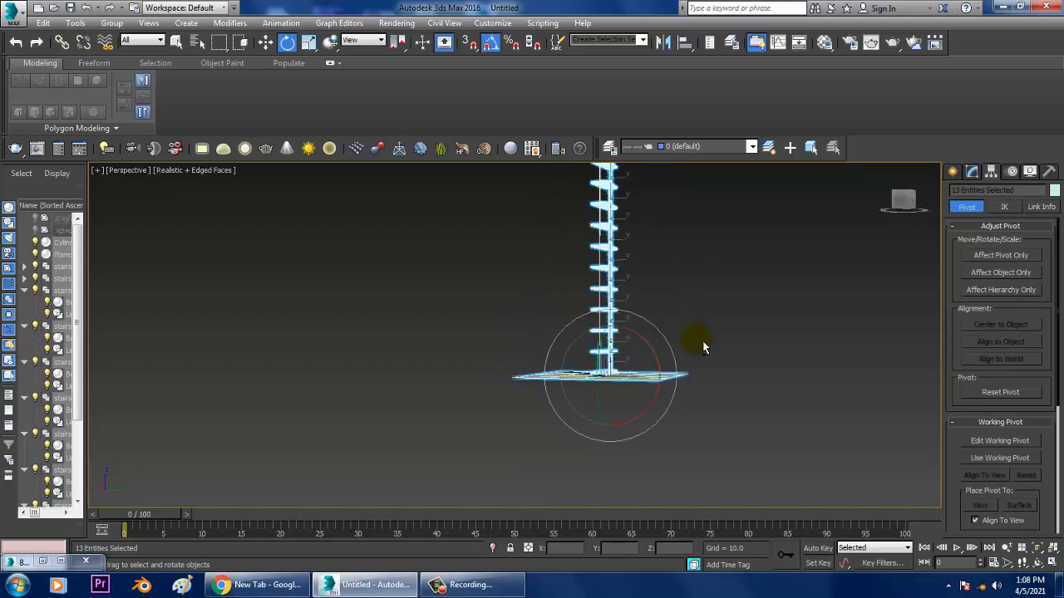
- Set the angle snap increment to 30 degrees and close the grid and snap settings
{"action": "middle_click_drag", "start_coordinate": [703, 344], "coordinate": [791, 357], "text": "alt"}
{"action": "scroll", "coordinate": [791, 358], "scroll_direction": "up", "scroll_amount": 5}
{"action": "right_click", "coordinate": [490, 42]}
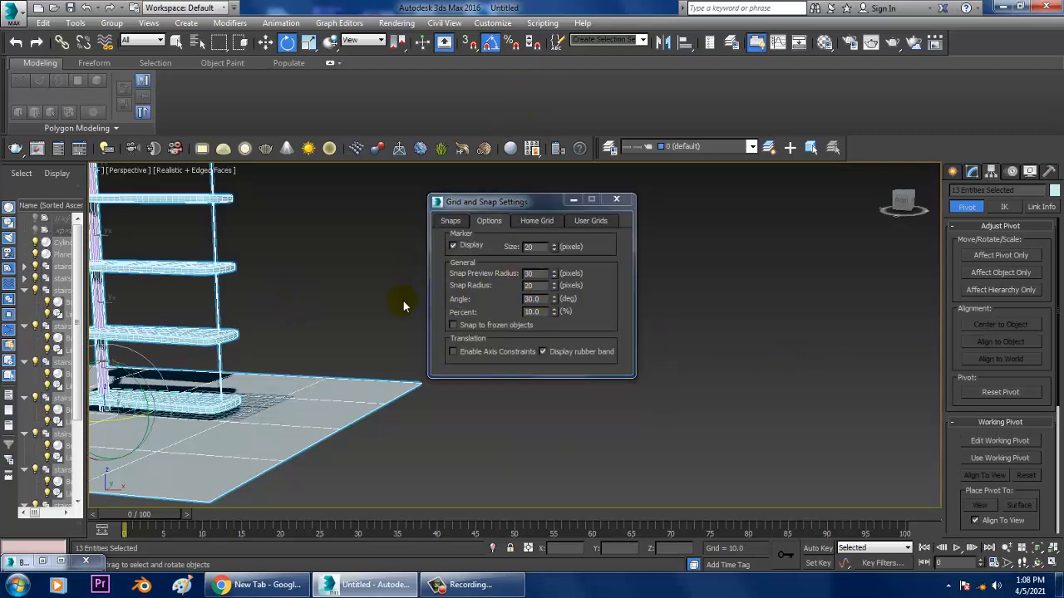
{"action": "left_click", "coordinate": [616, 199]}
{"action": "scroll", "coordinate": [560, 322], "scroll_direction": "down", "scroll_amount": 5}
{"action": "middle_click_drag", "start_coordinate": [613, 315], "coordinate": [571, 337], "text": "alt"}
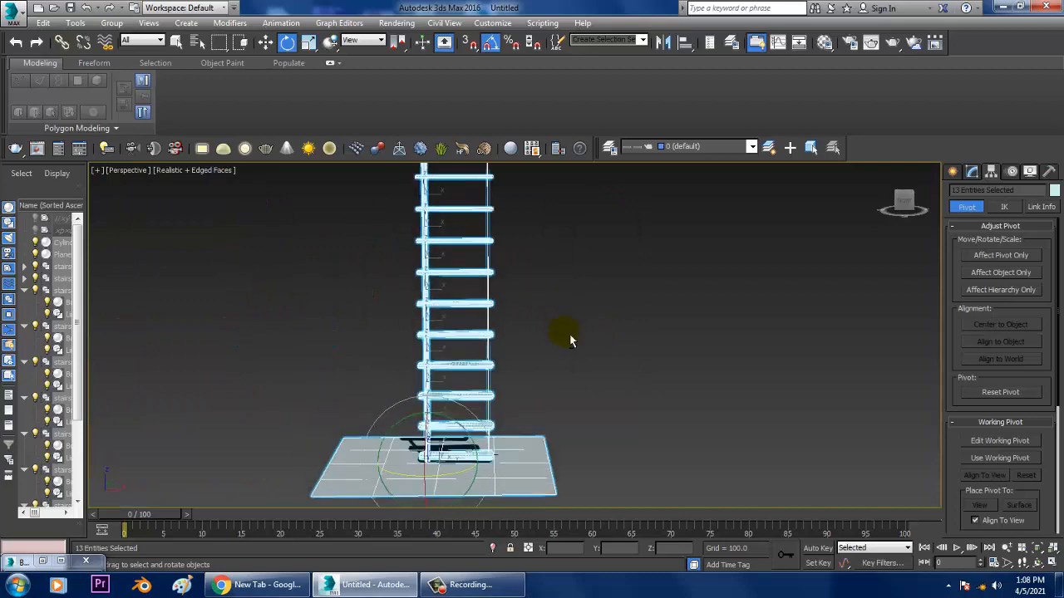
- Deselect the ground plane and the lowest tread, keeping the central pole and the upper ten treads selected
{"action": "scroll", "coordinate": [565, 283], "scroll_direction": "down", "scroll_amount": 3}
{"action": "scroll", "coordinate": [558, 280], "scroll_direction": "up", "scroll_amount": 6}
{"action": "scroll", "coordinate": [542, 255], "scroll_direction": "down", "scroll_amount": 3}
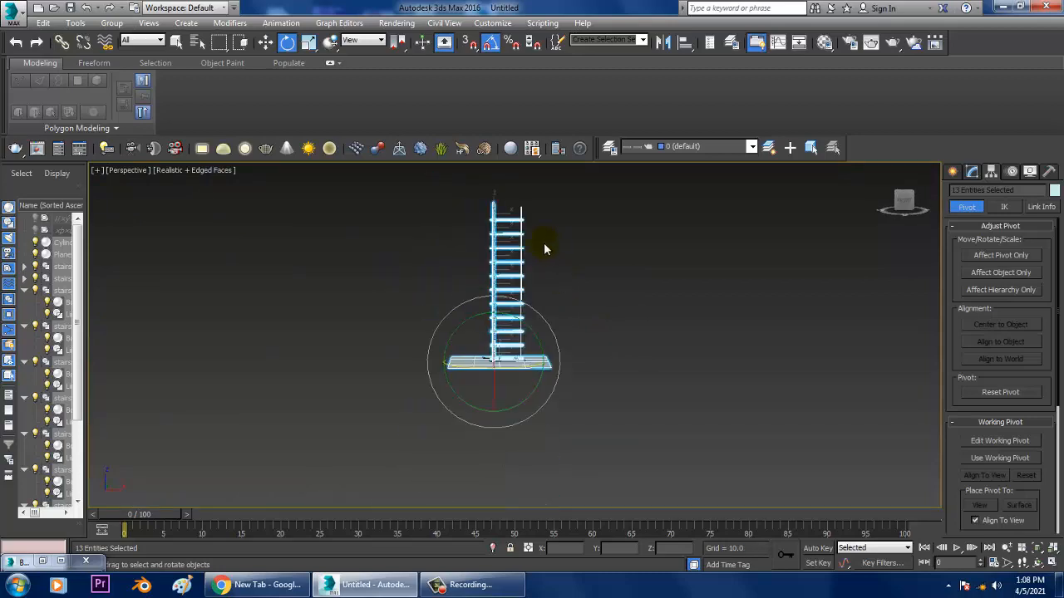
{"action": "key", "text": "alt+w"}
{"action": "right_click", "coordinate": [906, 238]}
{"action": "key", "text": "alt+w"}
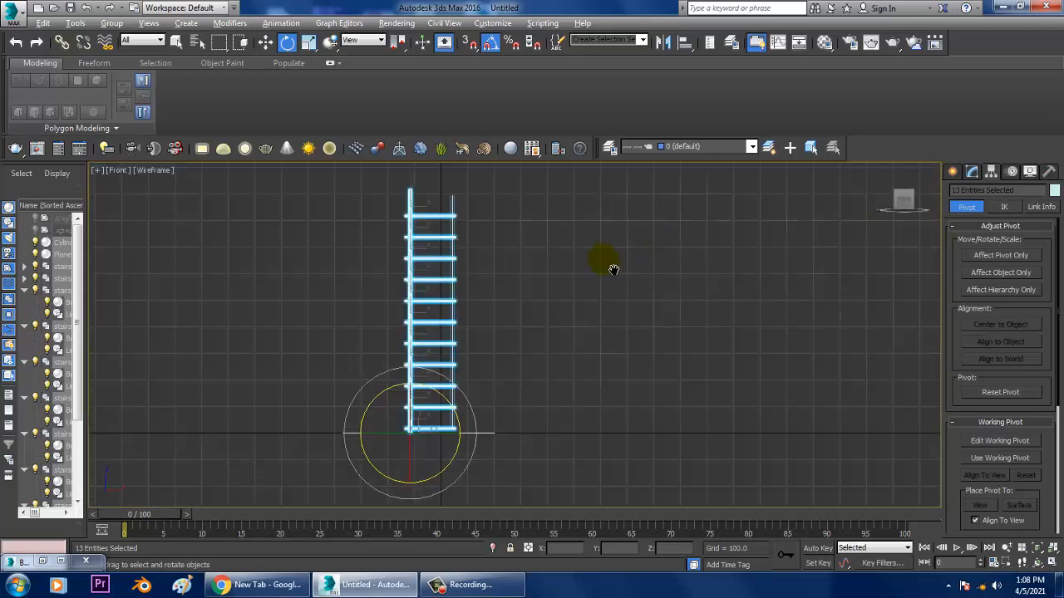
{"action": "middle_click_drag", "start_coordinate": [452, 305], "coordinate": [504, 309]}
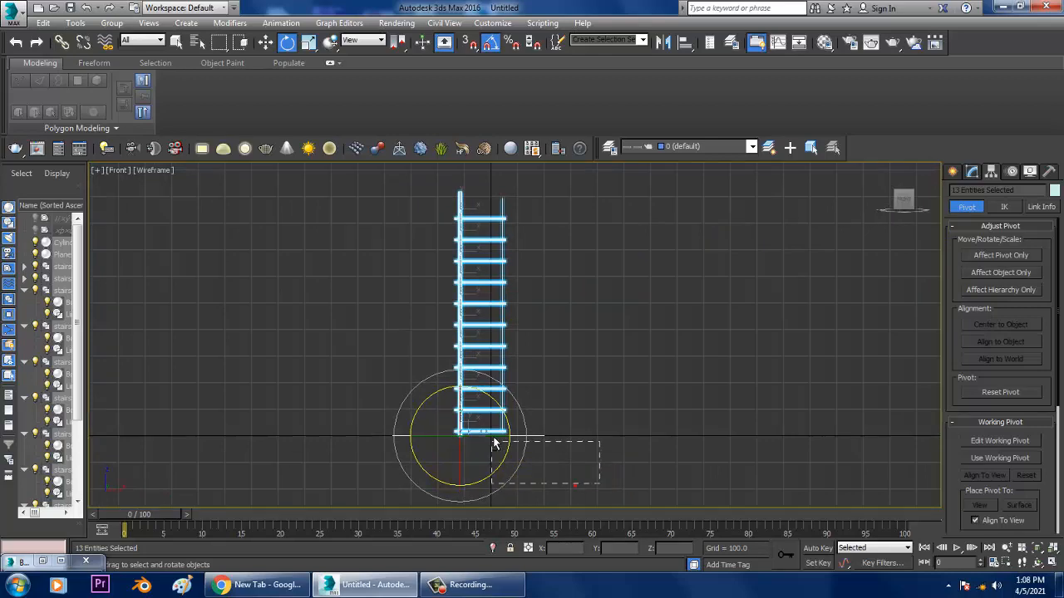
{"action": "left_click_drag", "start_coordinate": [486, 433], "coordinate": [489, 436], "text": "alt"}
{"action": "middle_click_drag", "start_coordinate": [498, 445], "coordinate": [523, 467]}
{"action": "left_click_drag", "start_coordinate": [518, 471], "coordinate": [522, 471]}
{"action": "key", "text": "alt+w"}
{"action": "right_click", "coordinate": [759, 422]}
{"action": "key", "text": "alt+w"}
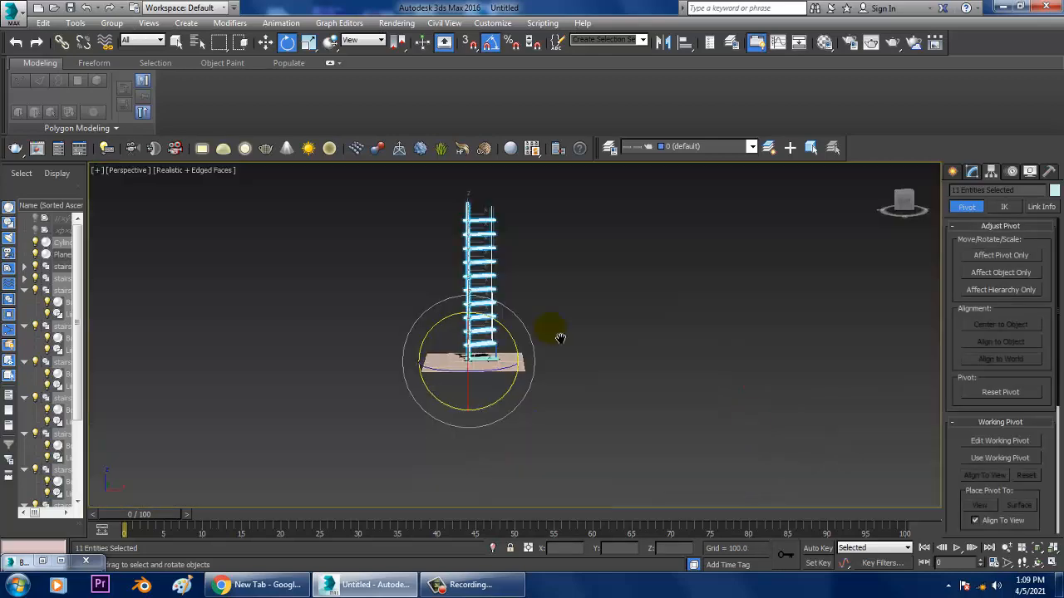
- Rotate the upper ten treads 30 degrees around the pole, and the upper nine a further 30 degrees after deselecting one tread
{"action": "scroll", "coordinate": [508, 344], "scroll_direction": "up", "scroll_amount": 5}
{"action": "middle_click_drag", "start_coordinate": [518, 357], "coordinate": [508, 357], "text": "alt"}
{"action": "middle_click_drag", "start_coordinate": [508, 357], "coordinate": [573, 289]}
{"action": "scroll", "coordinate": [586, 348], "scroll_direction": "down", "scroll_amount": 5}
{"action": "scroll", "coordinate": [533, 242], "scroll_direction": "up", "scroll_amount": 2}
{"action": "scroll", "coordinate": [594, 352], "scroll_direction": "up", "scroll_amount": 2}
{"action": "scroll", "coordinate": [574, 288], "scroll_direction": "up", "scroll_amount": 2}
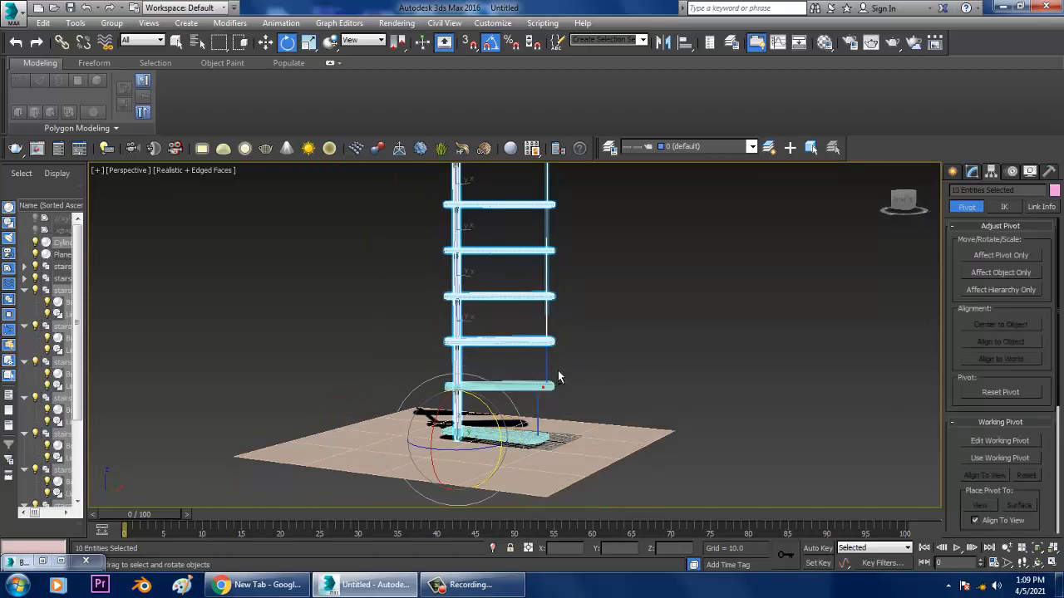
{"action": "middle_click_drag", "start_coordinate": [573, 364], "coordinate": [583, 370], "text": "alt"}
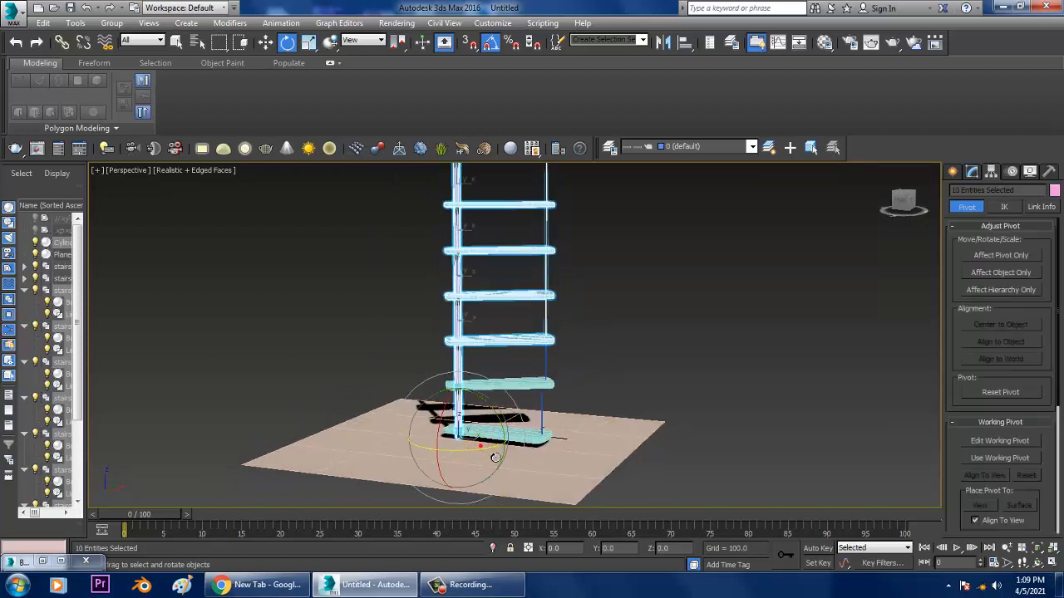
{"action": "middle_click_drag", "start_coordinate": [496, 458], "coordinate": [571, 401], "text": "alt"}
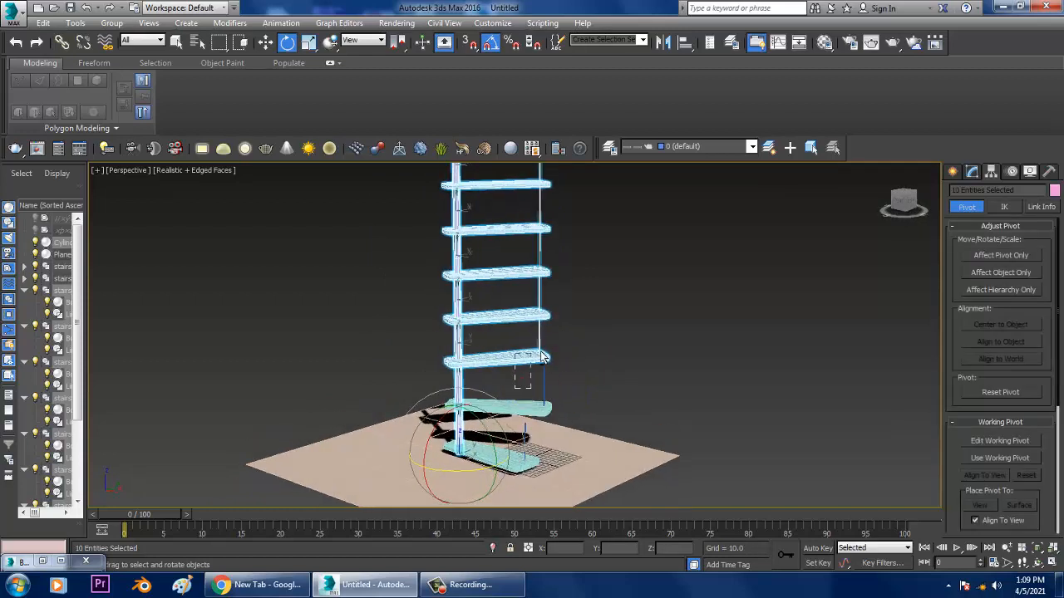
- Rotate the upper eight treads and the upper seven by 30 degrees each, deselecting the lowest selected tread before each rotation
{"action": "left_click_drag", "start_coordinate": [541, 358], "coordinate": [520, 377], "text": "alt"}
{"action": "left_click_drag", "start_coordinate": [478, 470], "coordinate": [501, 471]}
{"action": "middle_click_drag", "start_coordinate": [593, 383], "coordinate": [570, 421], "text": "alt"}
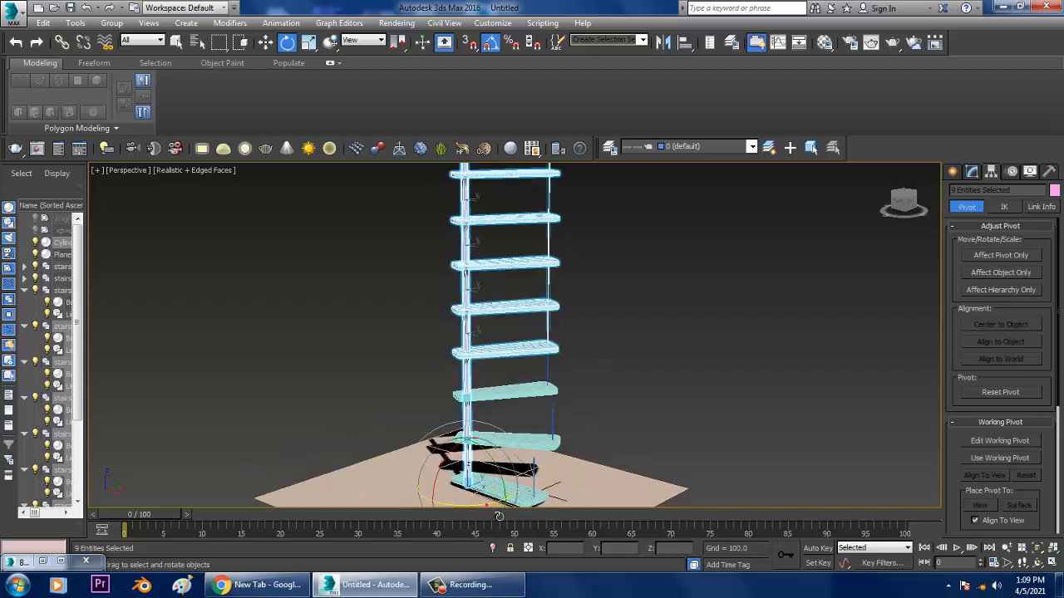
{"action": "left_click_drag", "start_coordinate": [487, 504], "coordinate": [490, 505]}
{"action": "middle_click_drag", "start_coordinate": [593, 374], "coordinate": [570, 368], "text": "alt"}
{"action": "left_click_drag", "start_coordinate": [520, 339], "coordinate": [499, 368], "text": "alt"}
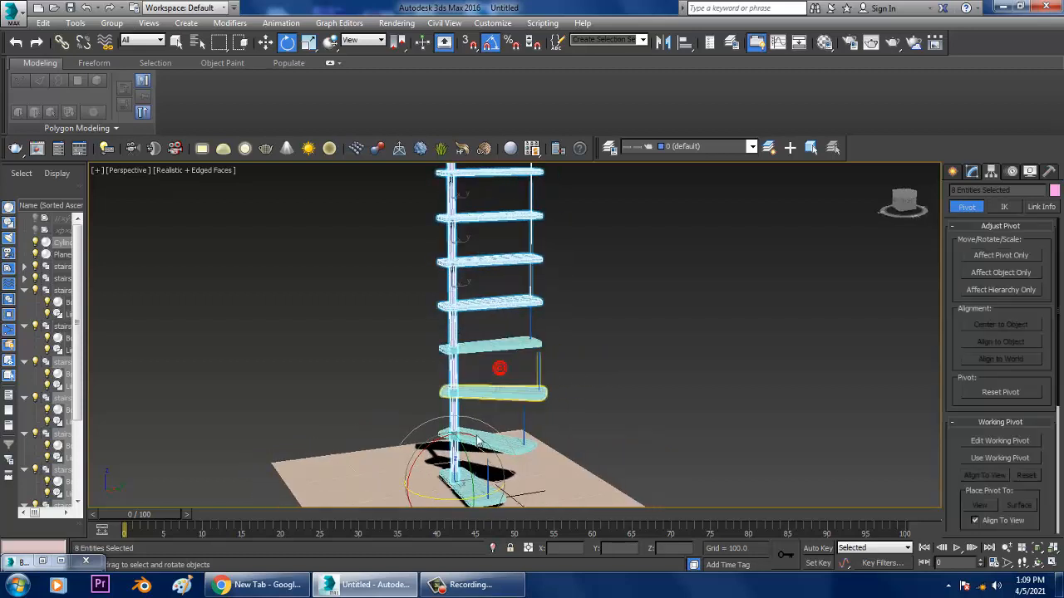
{"action": "middle_click_drag", "start_coordinate": [477, 440], "coordinate": [613, 435], "text": "alt"}
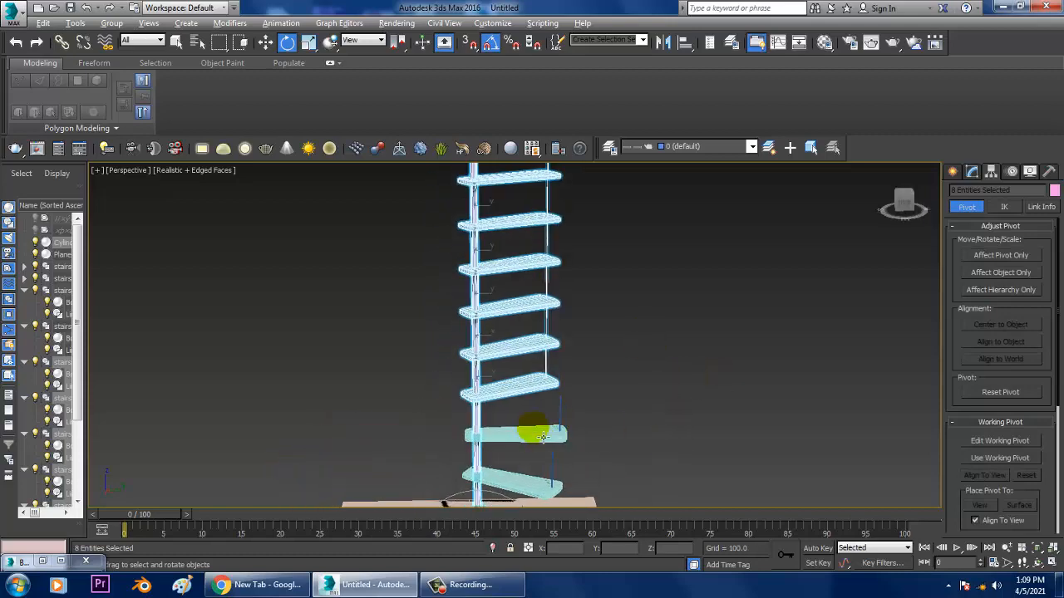
- Deselect the fifth tread from the floor and rotate the remaining upper six treads 30 degrees around the pole
{"action": "left_click", "coordinate": [560, 385], "text": "alt"}
{"action": "middle_click_drag", "start_coordinate": [546, 431], "coordinate": [558, 382]}
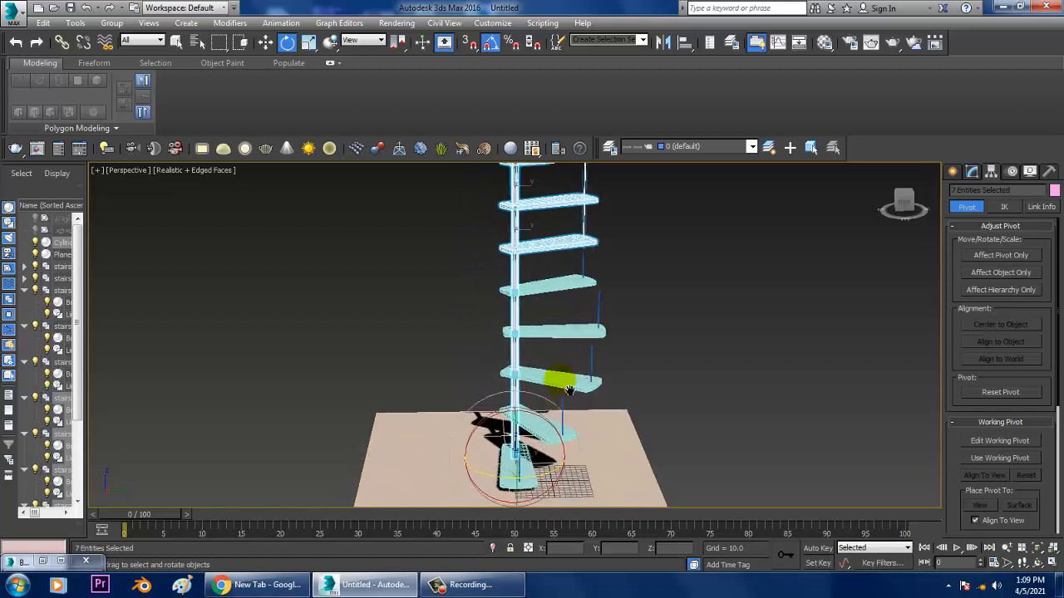
{"action": "left_click_drag", "start_coordinate": [503, 475], "coordinate": [530, 478]}
{"action": "middle_click_drag", "start_coordinate": [599, 276], "coordinate": [607, 335]}
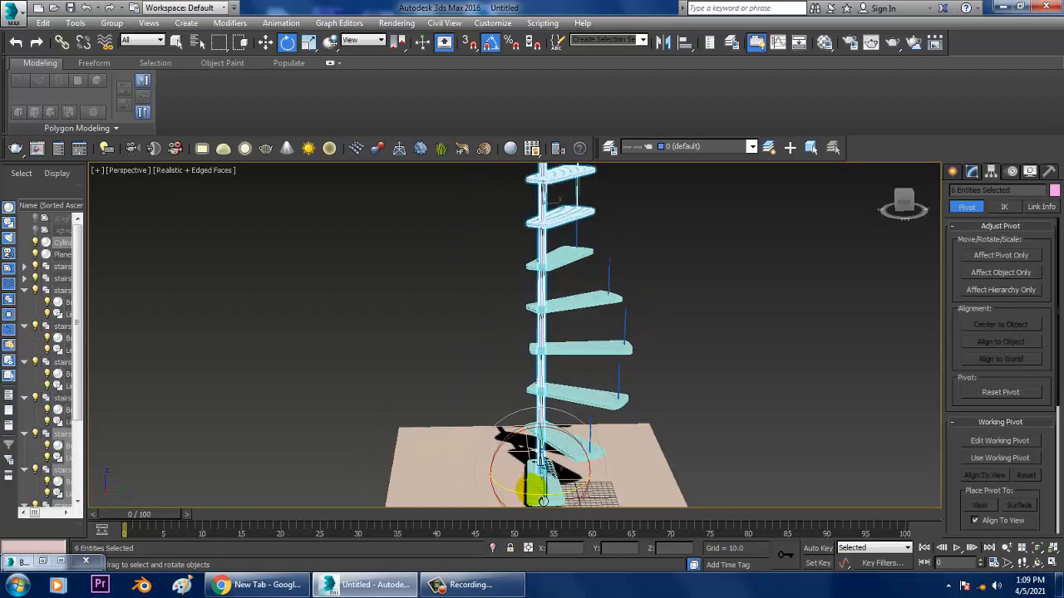
- Undo the trial rotation of the upper five treads and deselect the central pole, keeping only the tread groups selected
{"action": "left_click_drag", "start_coordinate": [536, 486], "coordinate": [549, 500]}
{"action": "key", "text": "ctrl+z"}
{"action": "left_click_drag", "start_coordinate": [506, 357], "coordinate": [601, 272], "text": "alt"}
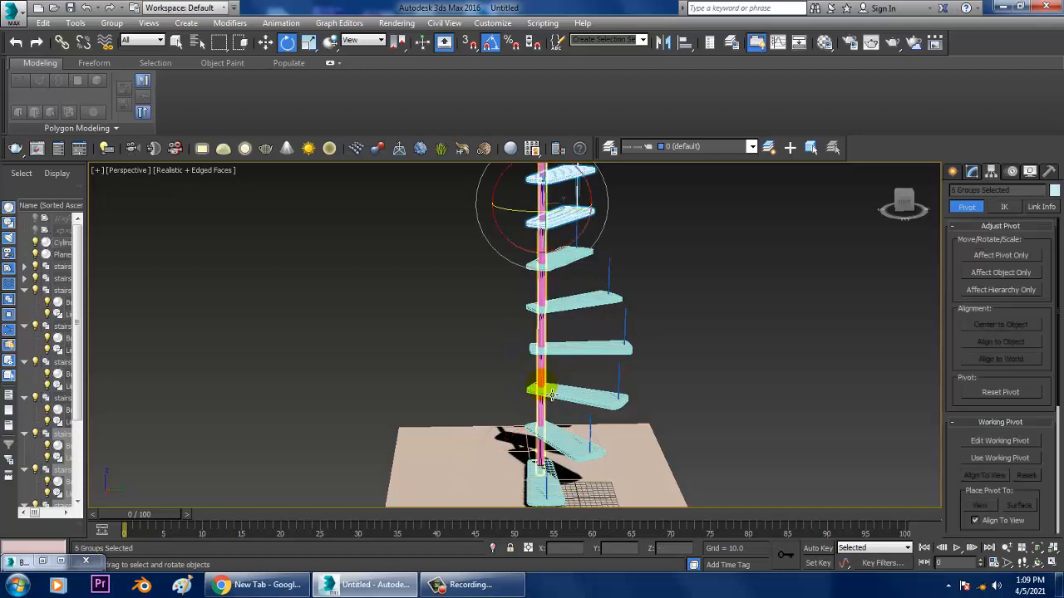
- Rotate the upper five tread groups 30 degrees, and the upper four a further 30 degrees after deselecting one tread
{"action": "middle_click_drag", "start_coordinate": [591, 238], "coordinate": [595, 298]}
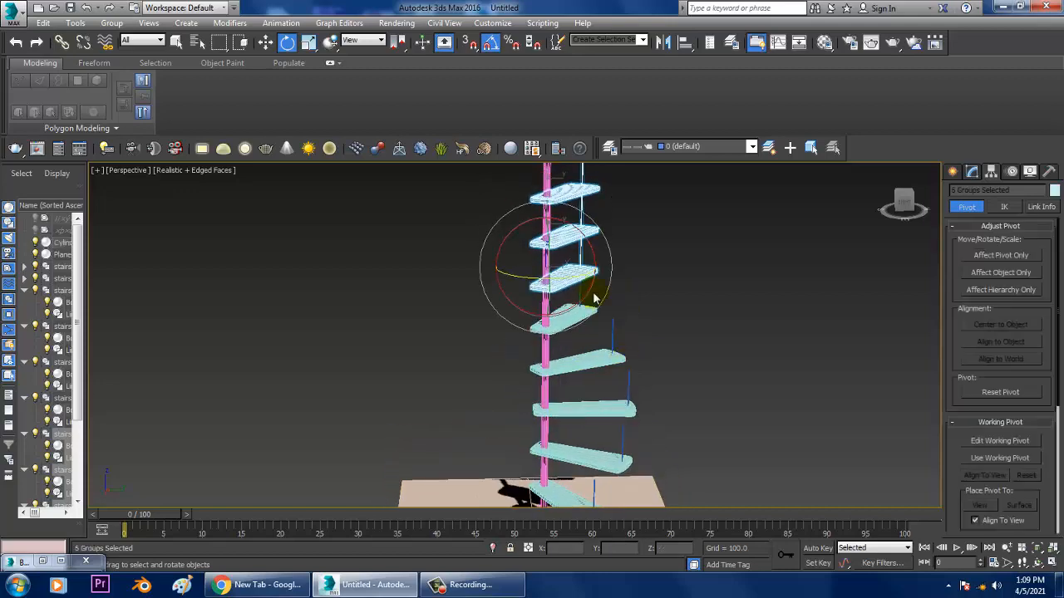
{"action": "middle_click_drag", "start_coordinate": [676, 308], "coordinate": [588, 318], "text": "alt"}
{"action": "middle_click_drag", "start_coordinate": [629, 363], "coordinate": [623, 280], "text": "alt"}
{"action": "left_click", "coordinate": [587, 336], "text": "alt"}
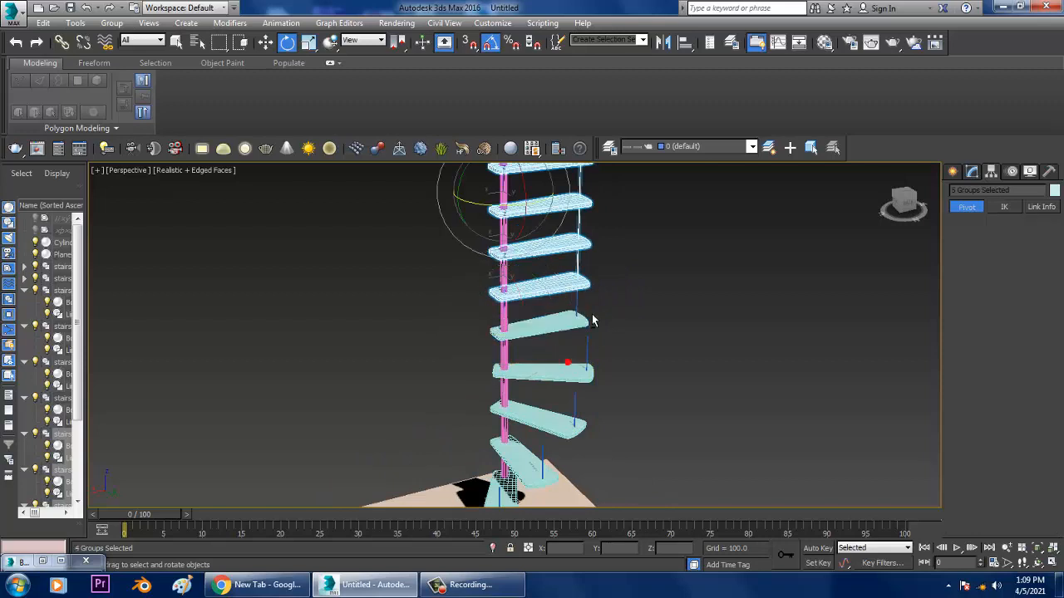
{"action": "left_click_drag", "start_coordinate": [505, 207], "coordinate": [523, 220]}
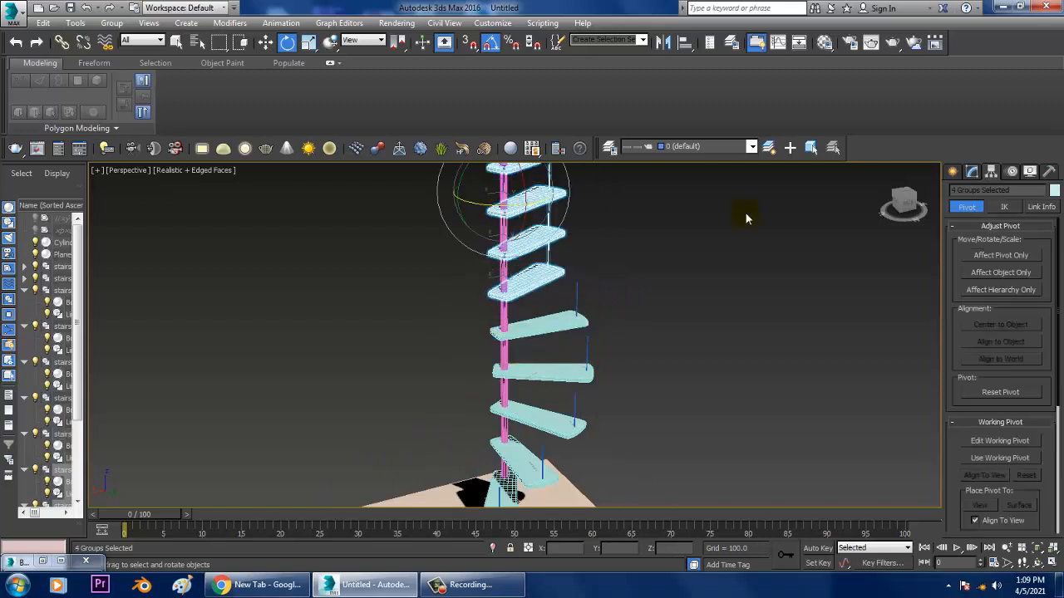
- Complete the 30-degree fan with the top three, top two and topmost treads, deselecting the lowest selected tread before each rotation
{"action": "middle_click_drag", "start_coordinate": [745, 219], "coordinate": [584, 376], "text": "alt"}
{"action": "left_click", "coordinate": [550, 370], "text": "alt"}
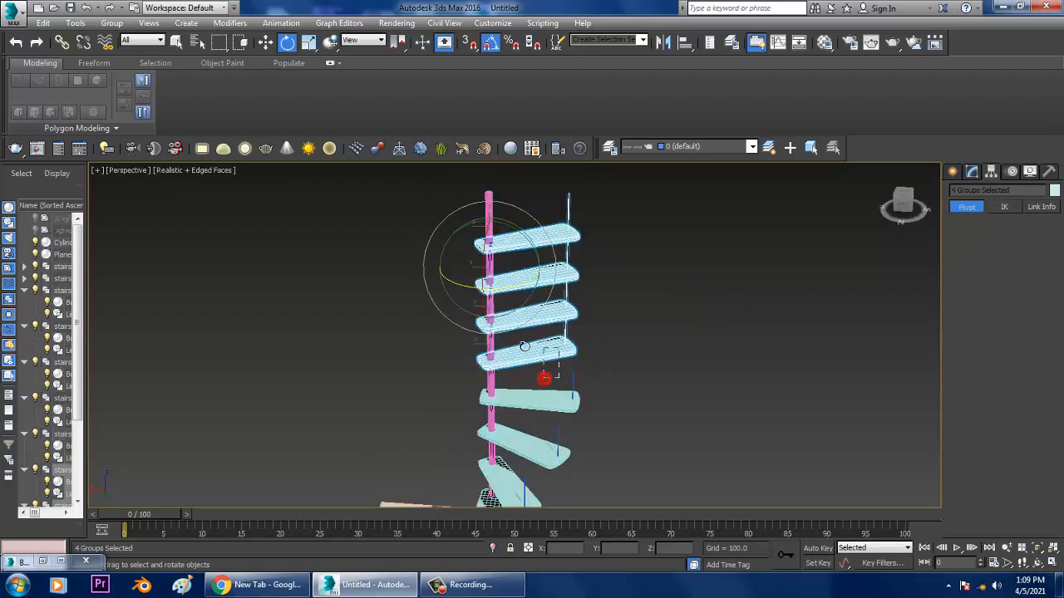
{"action": "left_click_drag", "start_coordinate": [484, 341], "coordinate": [477, 298]}
{"action": "left_click", "coordinate": [521, 325], "text": "alt"}
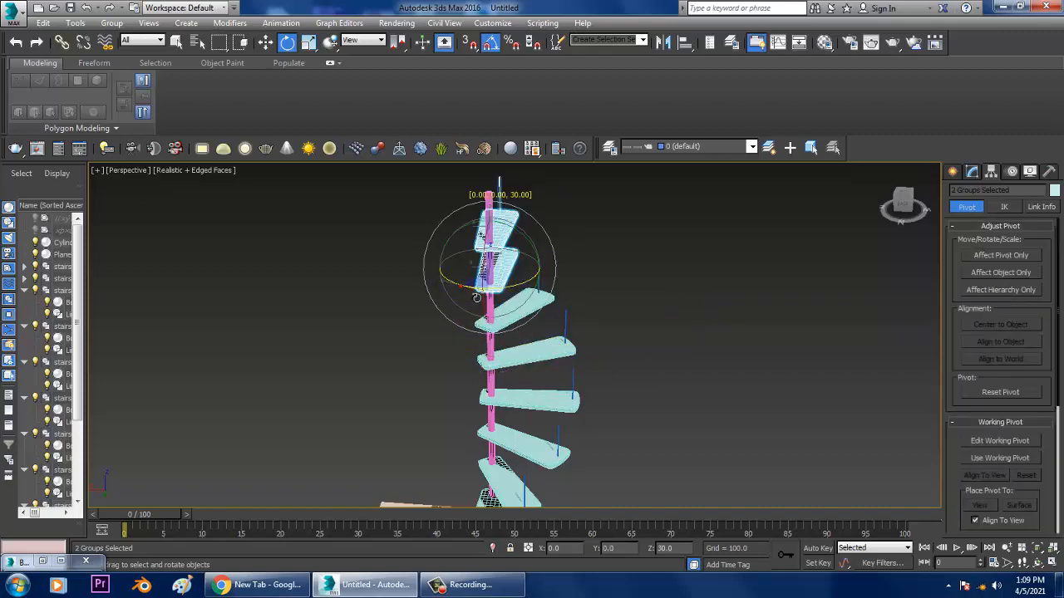
{"action": "middle_click_drag", "start_coordinate": [592, 281], "coordinate": [548, 276], "text": "alt"}
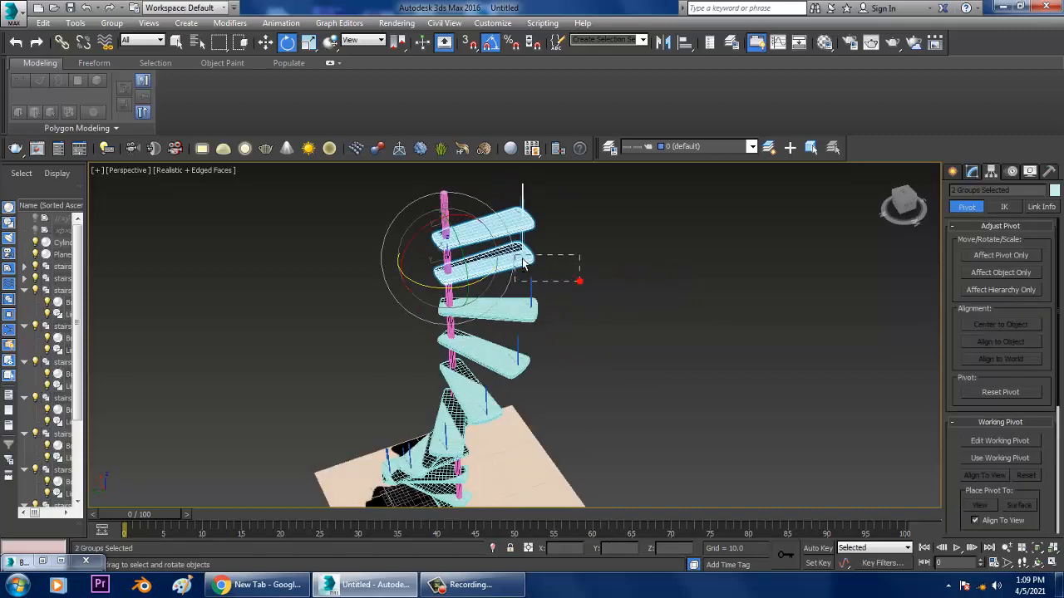
{"action": "left_click_drag", "start_coordinate": [524, 264], "coordinate": [458, 259], "text": "alt"}
{"action": "middle_click_drag", "start_coordinate": [517, 310], "coordinate": [685, 263], "text": "alt"}
- Select the central pole cylinder and set its radius to 7.867
{"action": "key", "text": "w"}
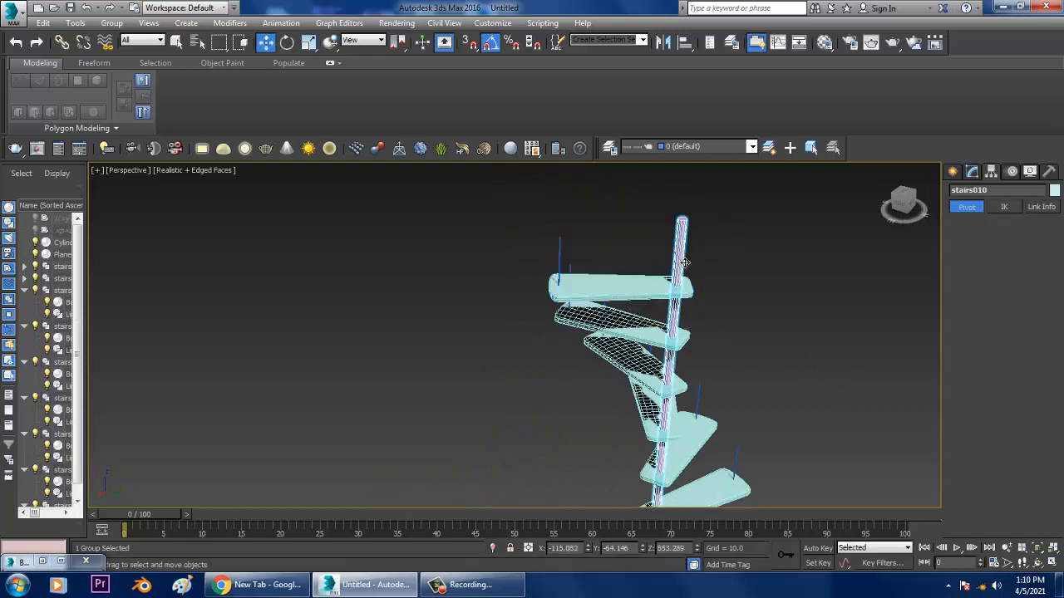
{"action": "left_click", "coordinate": [683, 257]}
{"action": "left_click", "coordinate": [972, 173]}
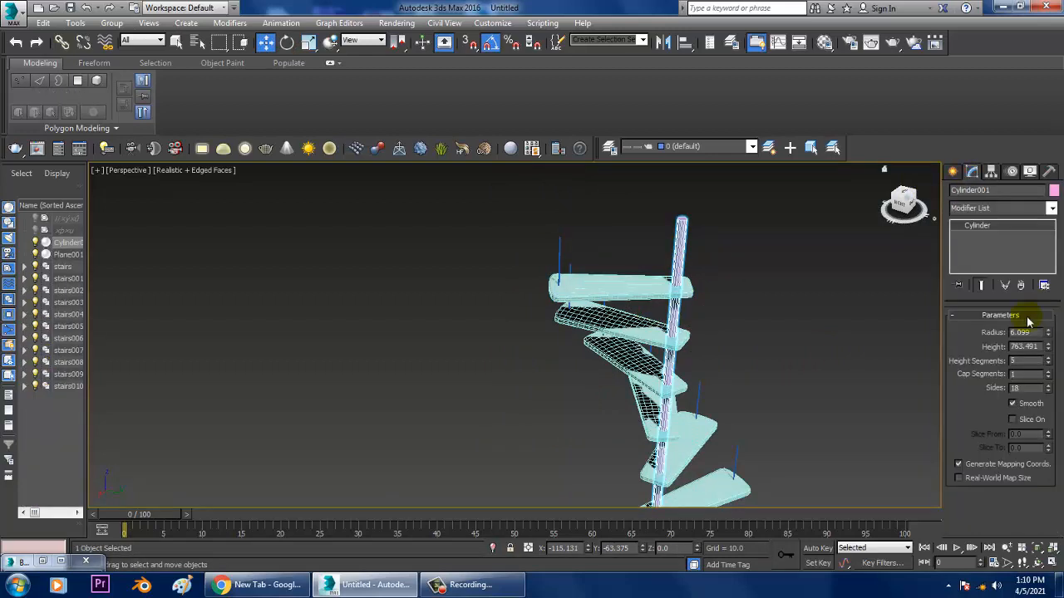
{"action": "mouse_move", "coordinate": [1048, 331]}
{"action": "left_mouse_down"}
{"action": "mouse_move", "coordinate": [1051, 317]}
{"action": "mouse_move", "coordinate": [1051, 327]}
{"action": "left_mouse_up"}
{"action": "middle_click_drag", "start_coordinate": [756, 325], "coordinate": [752, 295], "text": "alt"}
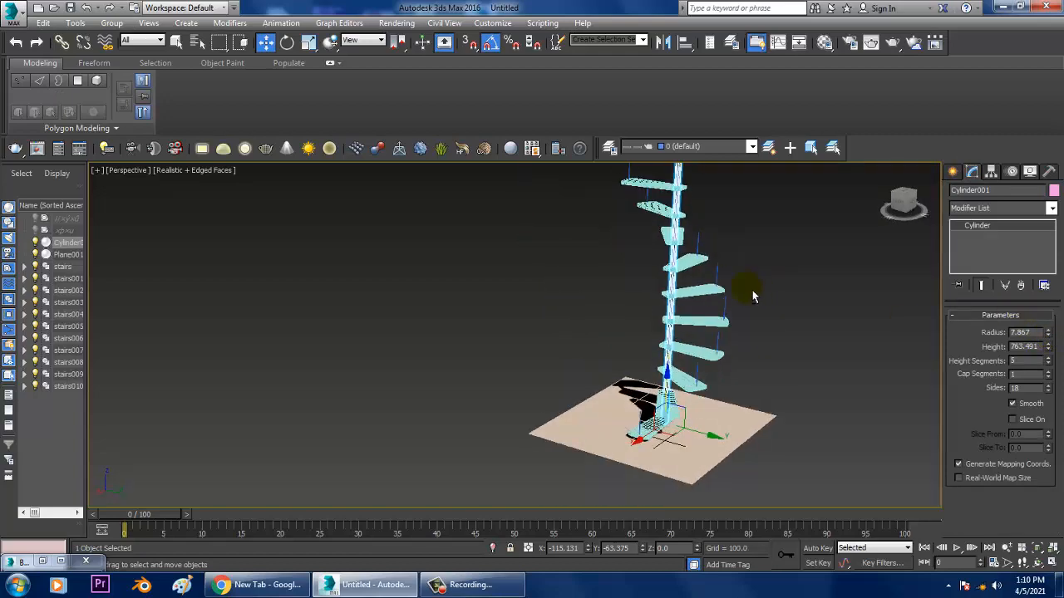
- Draw a straight horizontal line spline above the staircase in the Left view, extending well past both sides of the pole
{"action": "key", "text": "alt+w"}
{"action": "right_click", "coordinate": [777, 246]}
{"action": "right_click", "coordinate": [417, 291]}
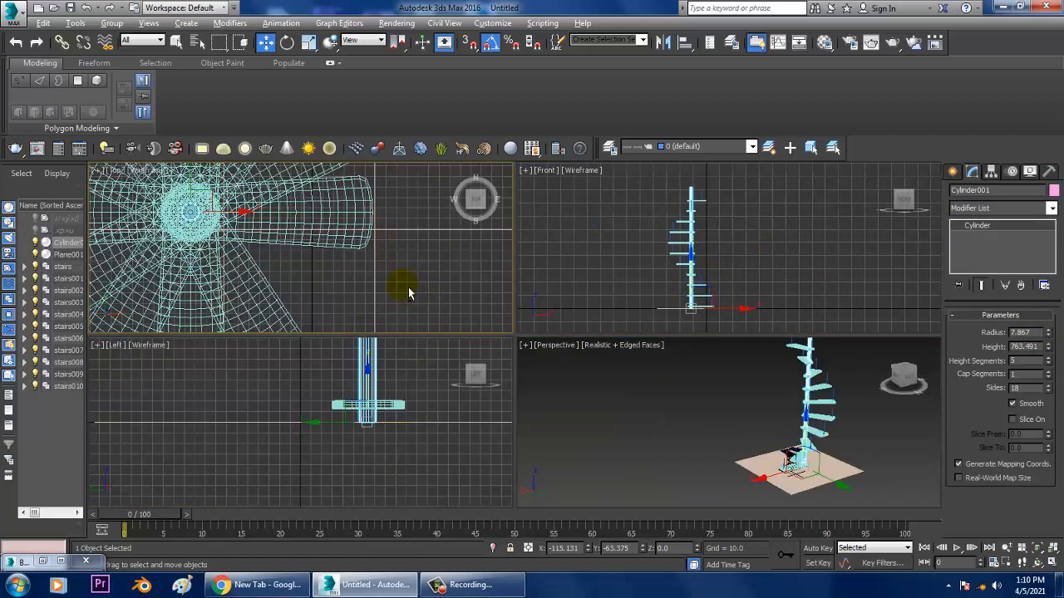
{"action": "key", "text": "alt+w"}
{"action": "key", "text": "alt+w"}
{"action": "right_click", "coordinate": [389, 467]}
{"action": "key", "text": "alt+w"}
{"action": "scroll", "coordinate": [396, 442], "scroll_direction": "down", "scroll_amount": 3}
{"action": "middle_click_drag", "start_coordinate": [579, 329], "coordinate": [503, 419]}
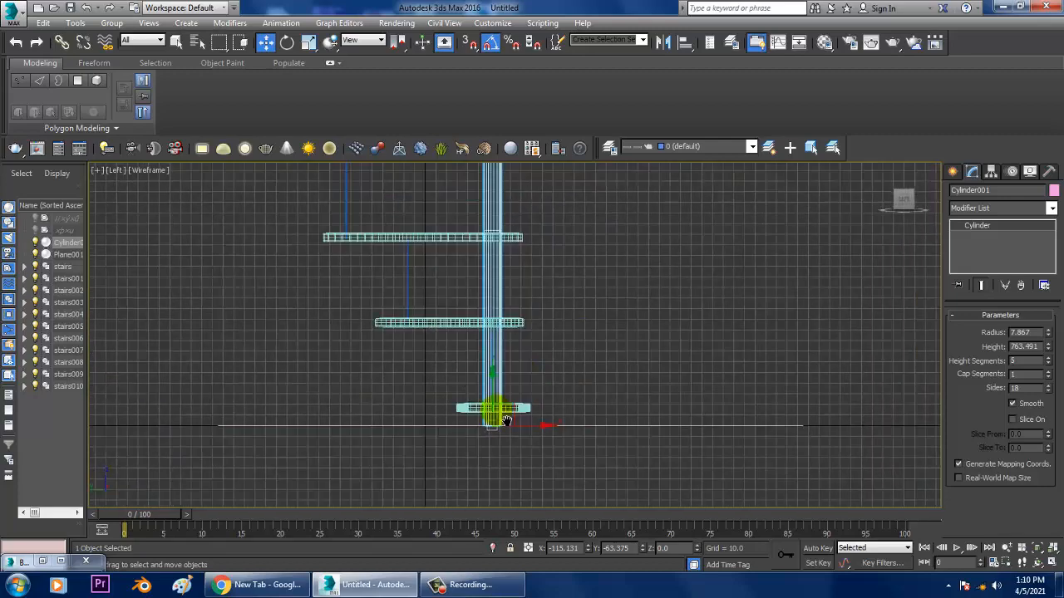
{"action": "scroll", "coordinate": [504, 419], "scroll_direction": "down", "scroll_amount": 6}
{"action": "middle_click_drag", "start_coordinate": [664, 166], "coordinate": [626, 306]}
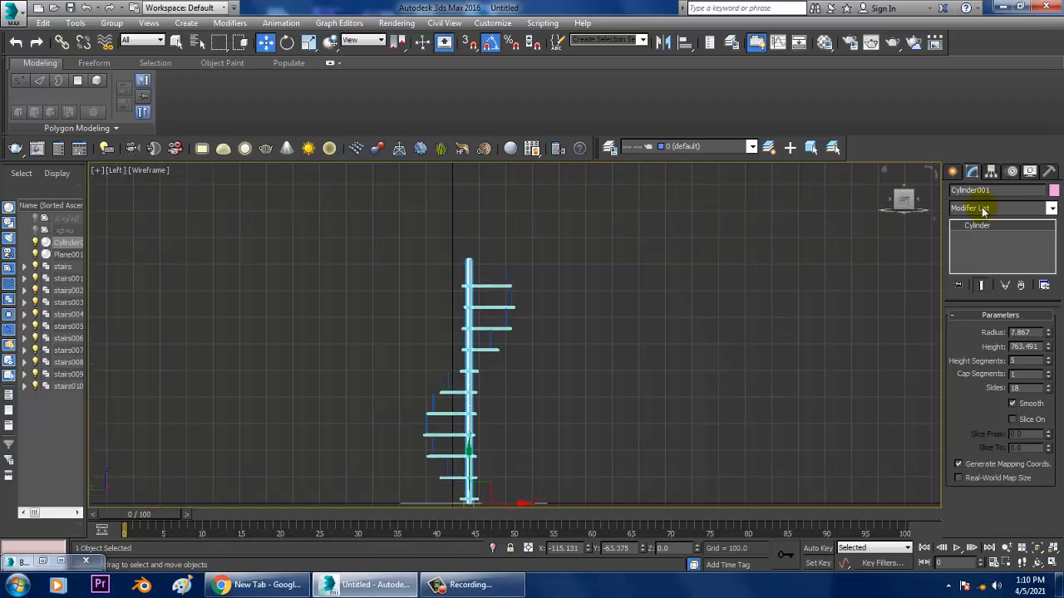
{"action": "left_click", "coordinate": [950, 171]}
{"action": "left_click", "coordinate": [977, 266]}
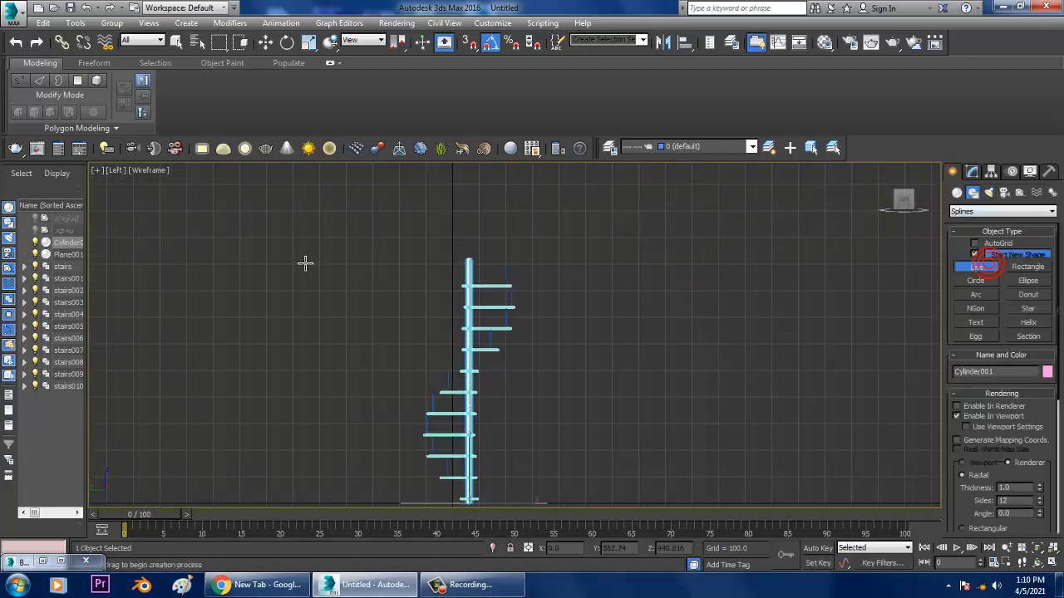
{"action": "left_click", "coordinate": [260, 237]}
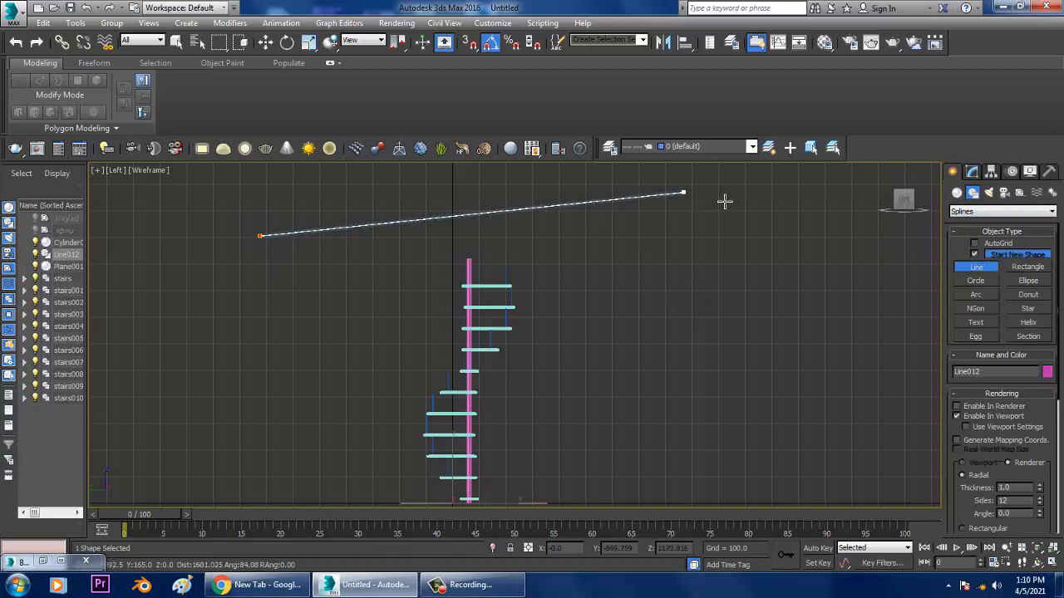
{"action": "left_click", "coordinate": [750, 241]}
{"action": "right_click", "coordinate": [749, 241]}
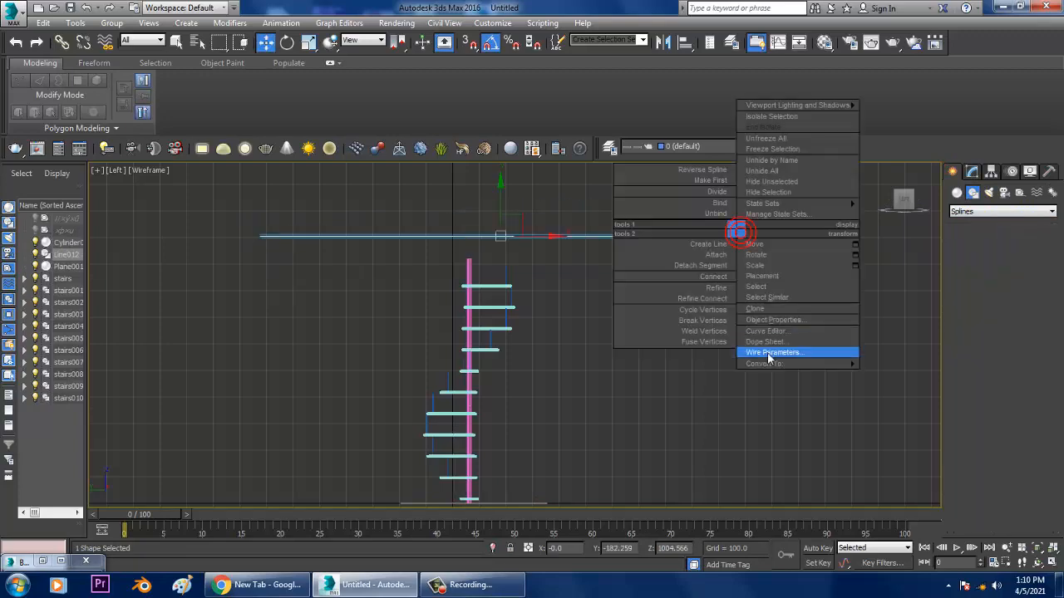
{"action": "left_click", "coordinate": [597, 397]}
- Refine the line spline in the Left view, adding vertices at roughly even spacing from its left end toward the pole
{"action": "key", "text": "alt+w"}
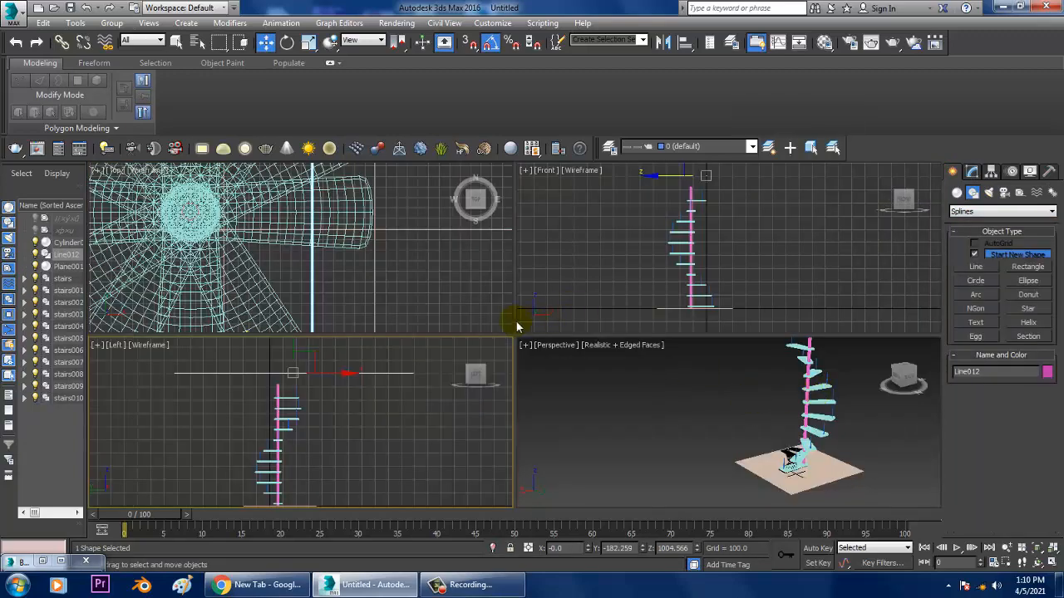
{"action": "key", "text": "alt+w"}
{"action": "scroll", "coordinate": [452, 332], "scroll_direction": "up", "scroll_amount": 3}
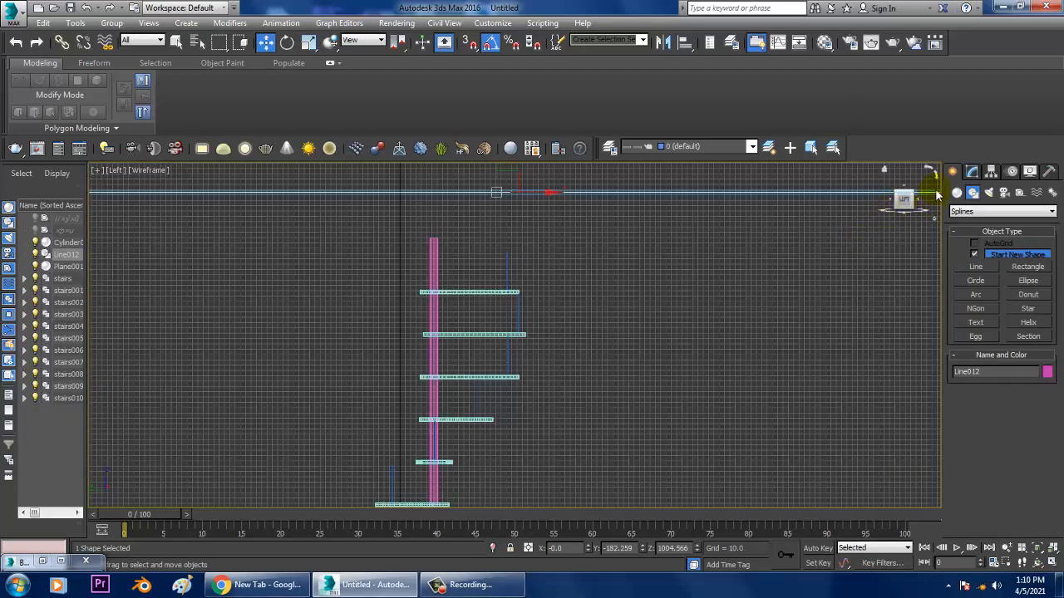
{"action": "left_click", "coordinate": [972, 171]}
{"action": "middle_click_drag", "start_coordinate": [517, 296], "coordinate": [720, 321]}
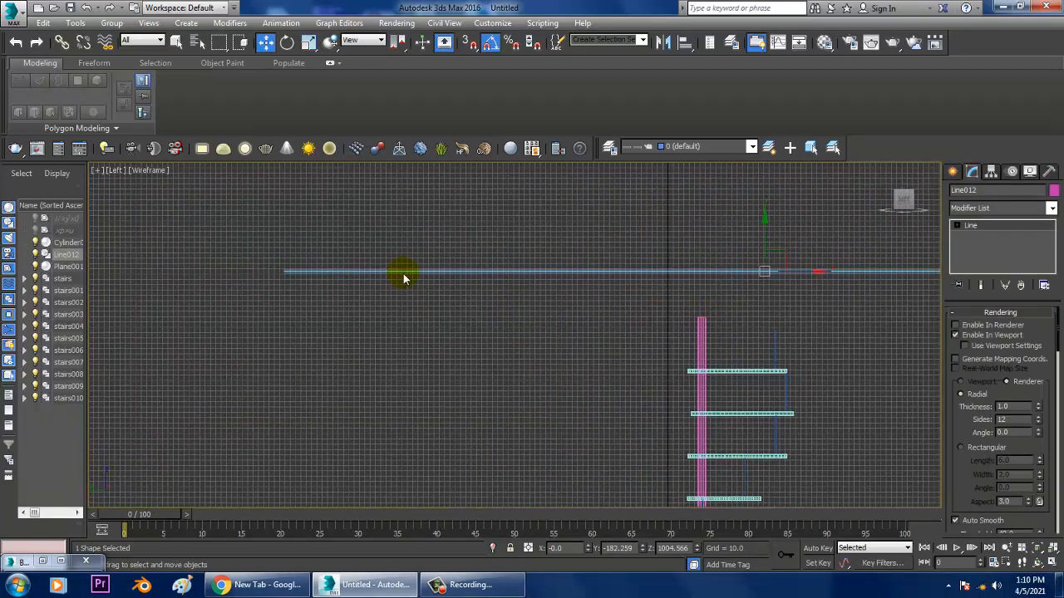
{"action": "right_click", "coordinate": [369, 270]}
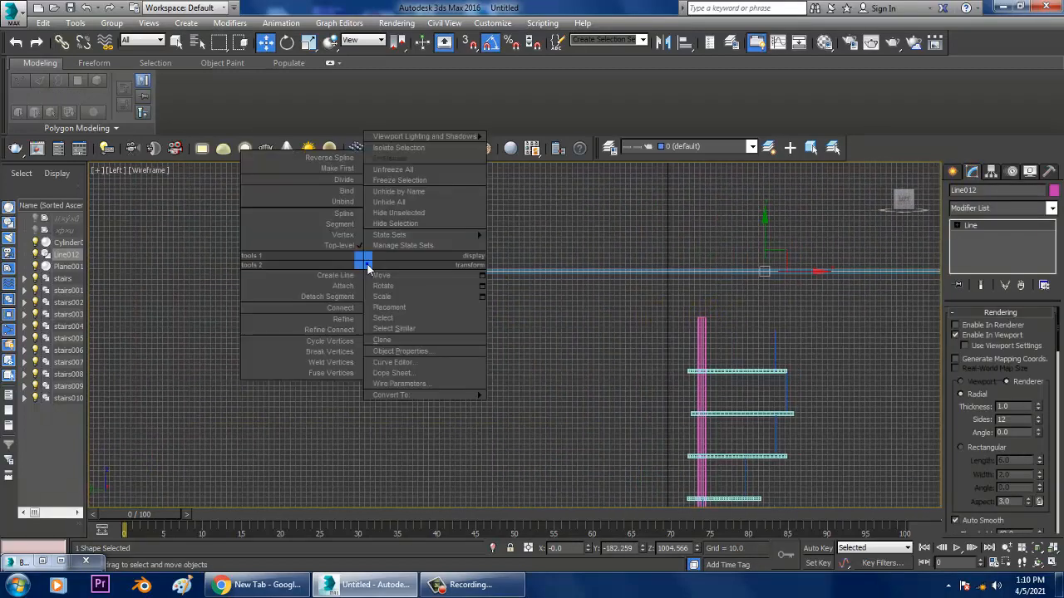
{"action": "left_click", "coordinate": [350, 310]}
{"action": "middle_click_drag", "start_coordinate": [384, 327], "coordinate": [397, 333]}
{"action": "scroll", "coordinate": [340, 309], "scroll_direction": "up", "scroll_amount": 2}
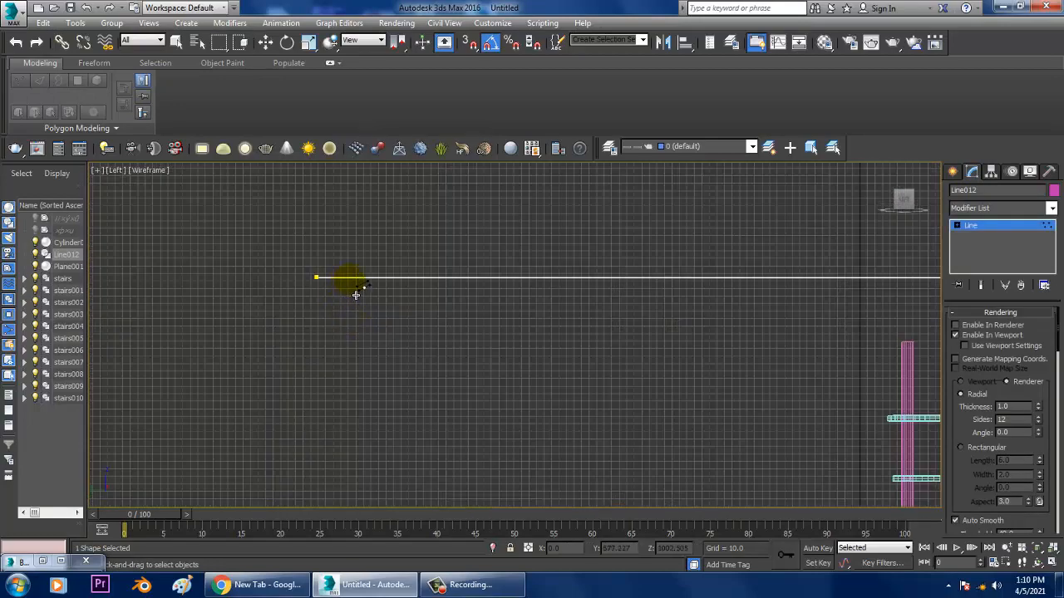
{"action": "left_click", "coordinate": [421, 277]}
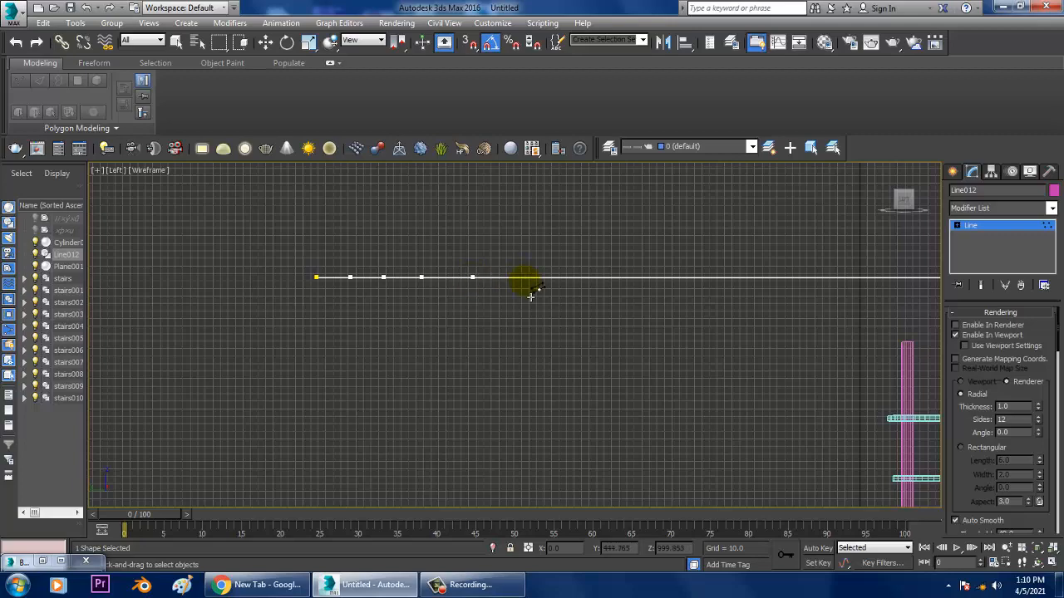
{"action": "left_click", "coordinate": [627, 278]}
{"action": "middle_click_drag", "start_coordinate": [674, 277], "coordinate": [542, 286]}
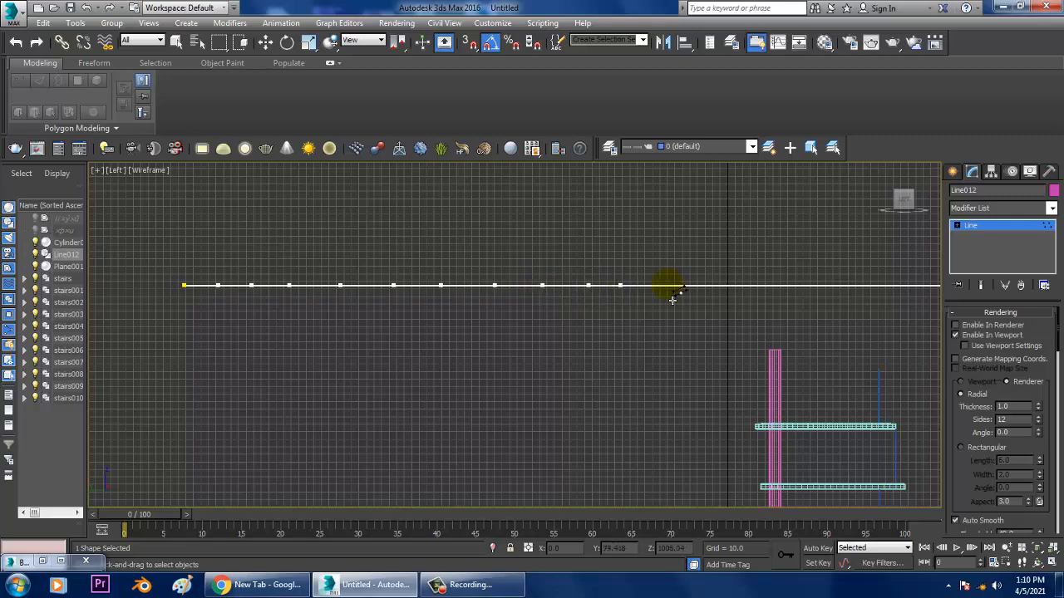
- Undo the last refined vertex and continue adding evenly spaced vertices along the line past the pole, ending the Refine operation beyond the treads
{"action": "key", "text": "ctrl+z"}
{"action": "left_click", "coordinate": [740, 287]}
{"action": "middle_click_drag", "start_coordinate": [739, 287], "coordinate": [545, 304]}
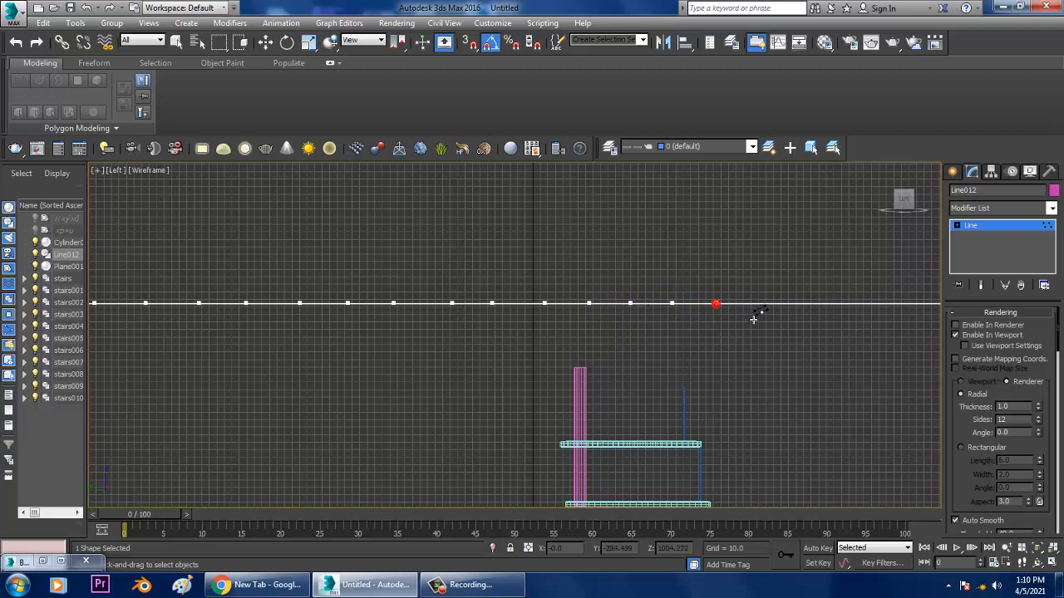
{"action": "middle_click_drag", "start_coordinate": [782, 341], "coordinate": [570, 352]}
{"action": "scroll", "coordinate": [790, 361], "scroll_direction": "down", "scroll_amount": 2}
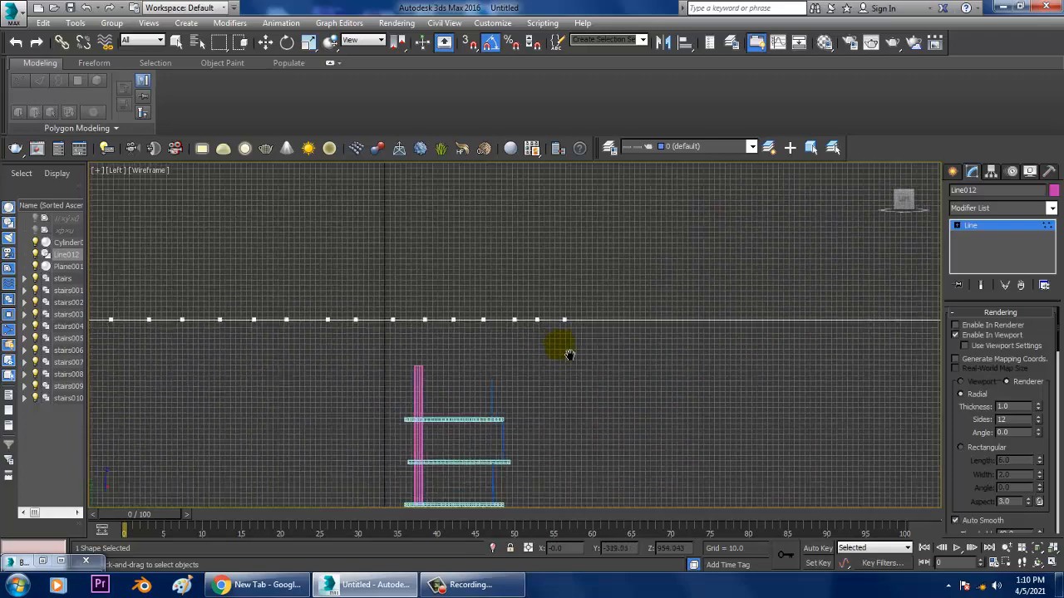
{"action": "scroll", "coordinate": [571, 352], "scroll_direction": "up", "scroll_amount": 2}
{"action": "middle_click_drag", "start_coordinate": [705, 325], "coordinate": [594, 344]}
{"action": "middle_click_drag", "start_coordinate": [346, 337], "coordinate": [406, 371]}
{"action": "key", "text": "w"}
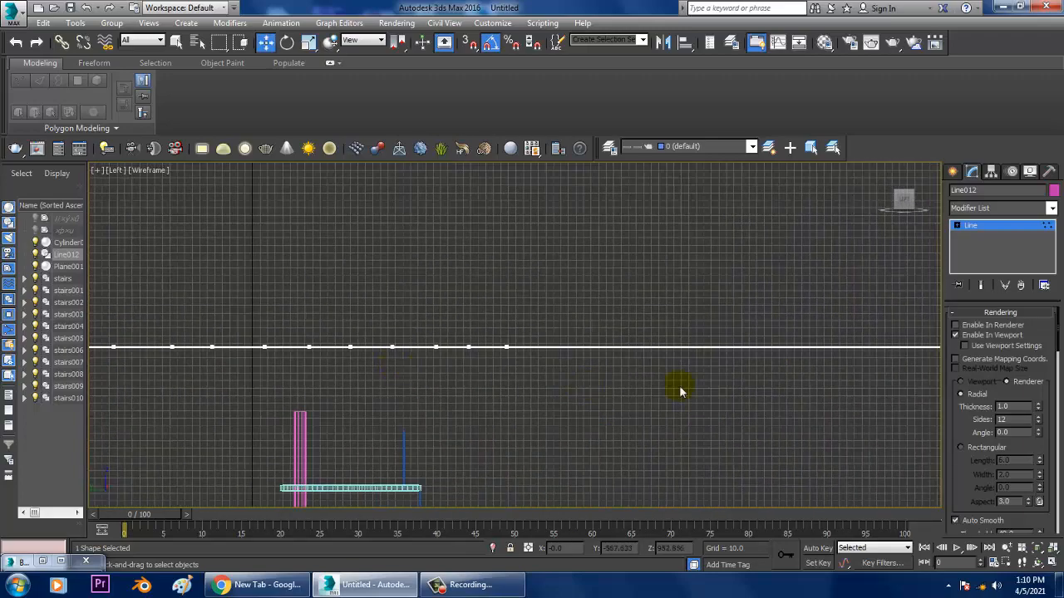
- Shorten the line by moving its right end vertex inward to just beyond the last refined vertex
{"action": "scroll", "coordinate": [679, 385], "scroll_direction": "down", "scroll_amount": 3}
{"action": "middle_click_drag", "start_coordinate": [723, 382], "coordinate": [574, 367]}
{"action": "key", "text": "1"}
{"action": "key", "text": "1"}
{"action": "left_click_drag", "start_coordinate": [693, 312], "coordinate": [523, 366]}
{"action": "middle_click_drag", "start_coordinate": [446, 322], "coordinate": [778, 244]}
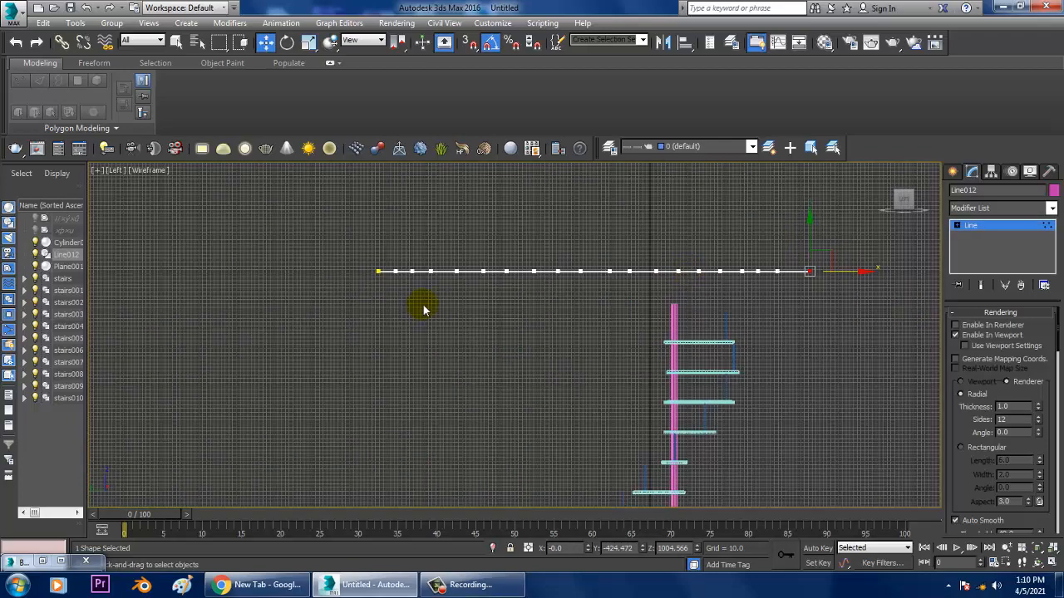
{"action": "middle_click_drag", "start_coordinate": [422, 307], "coordinate": [451, 329]}
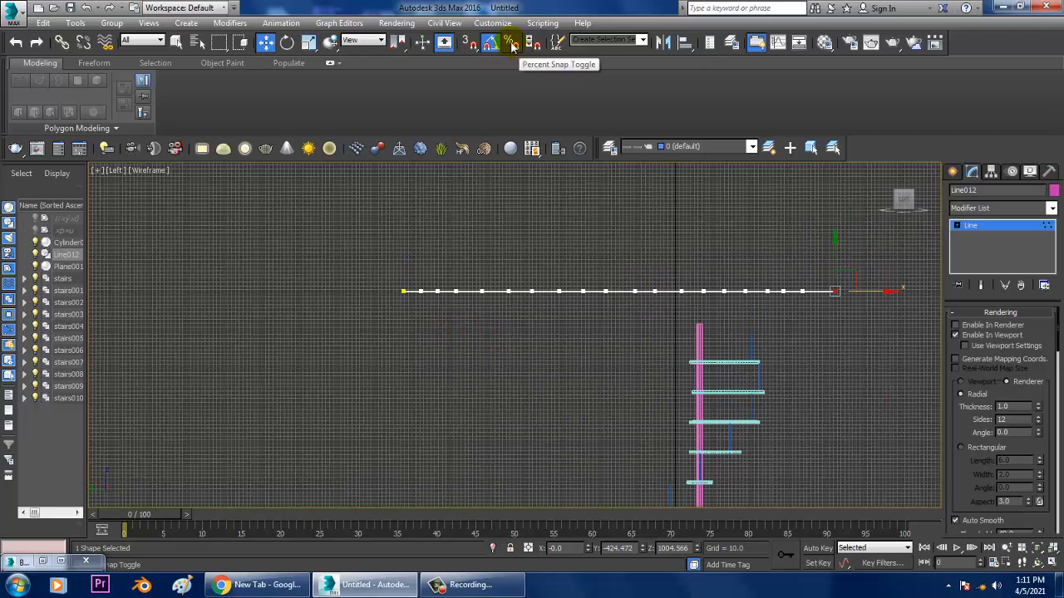
- Check which snap types are enabled in the Grid and Snap Settings
{"action": "right_click", "coordinate": [494, 44]}
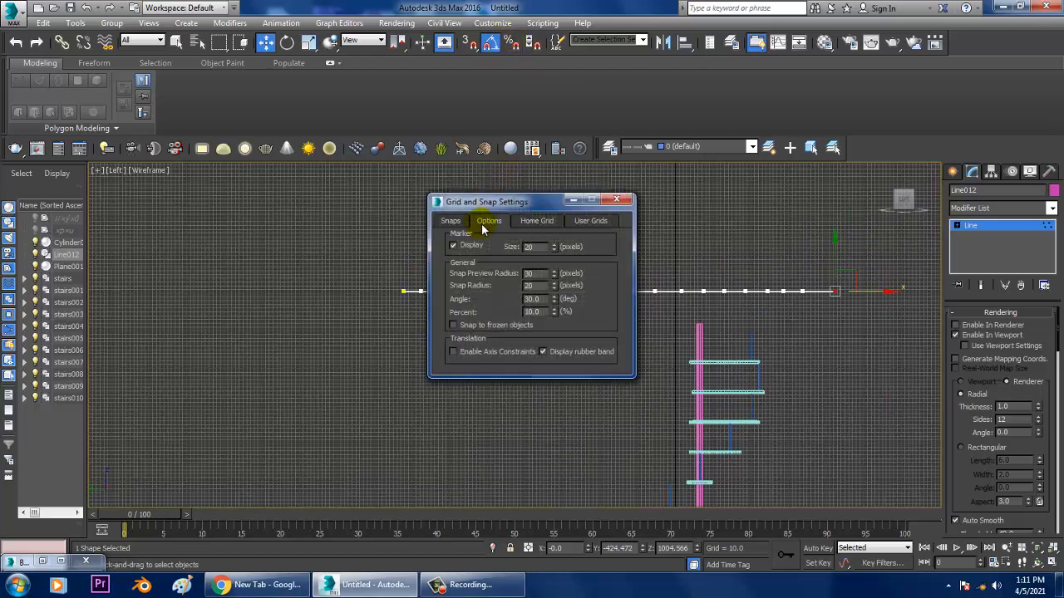
{"action": "left_click", "coordinate": [448, 221]}
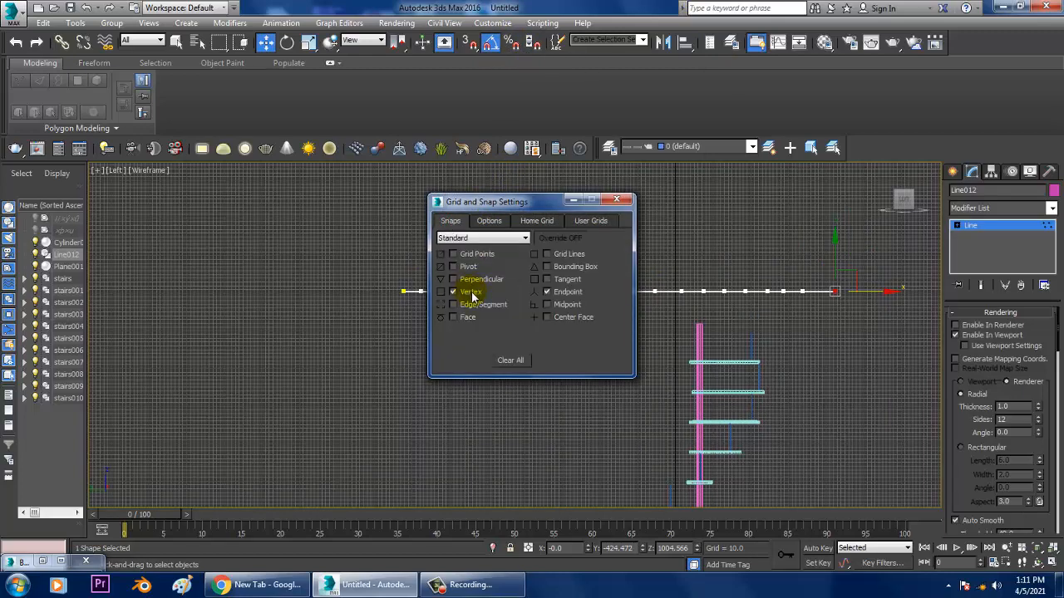
{"action": "left_click", "coordinate": [622, 201]}
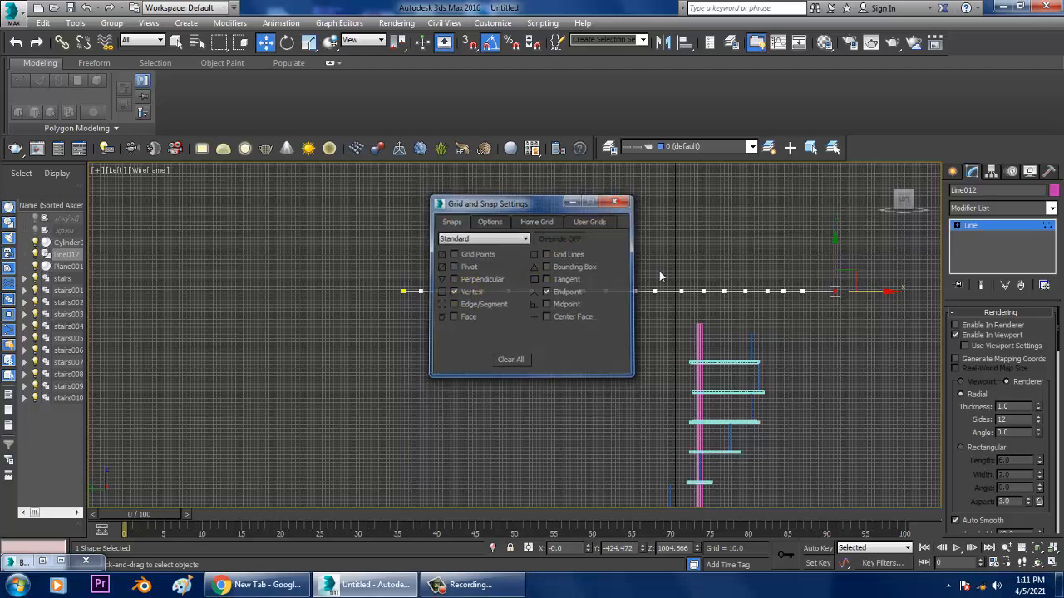
- Maximize the Perspective view and orient it to show the whole refined line above the staircase
{"action": "key", "text": "alt+w"}
{"action": "right_click", "coordinate": [756, 351]}
{"action": "key", "text": "alt+w"}
{"action": "middle_click_drag", "start_coordinate": [777, 379], "coordinate": [620, 413], "text": "alt"}
{"action": "scroll", "coordinate": [598, 377], "scroll_direction": "up", "scroll_amount": 2}
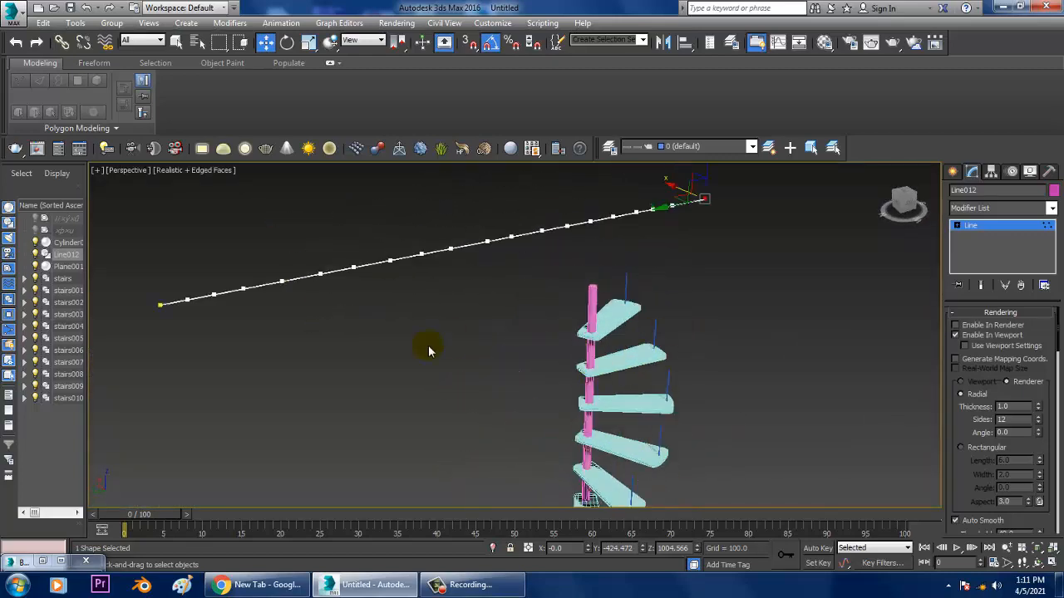
{"action": "left_click", "coordinate": [162, 307]}
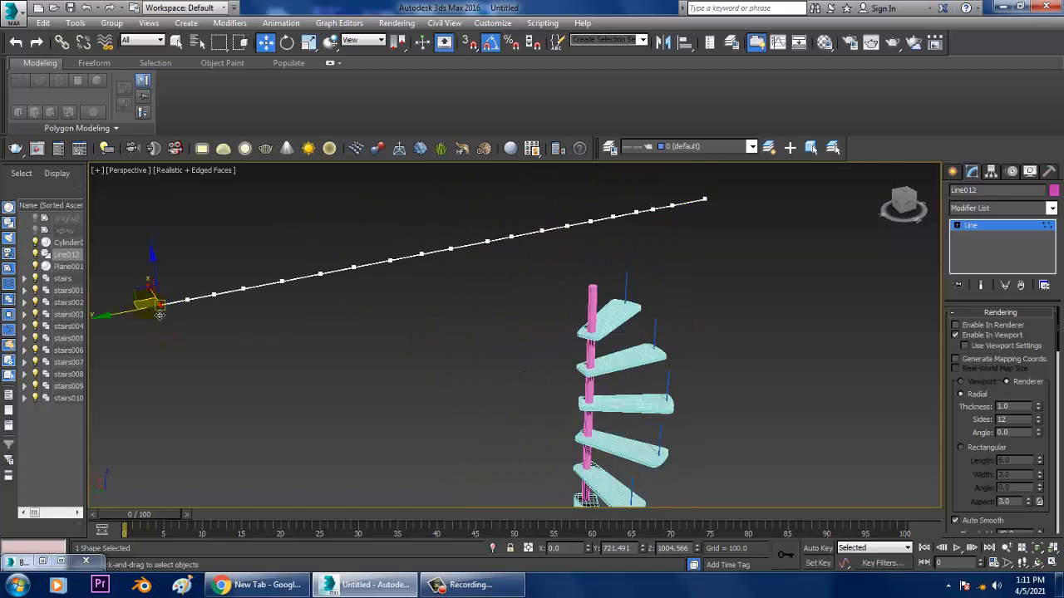
{"action": "left_click_drag", "start_coordinate": [161, 306], "coordinate": [518, 303]}
{"action": "right_click", "coordinate": [518, 303]}
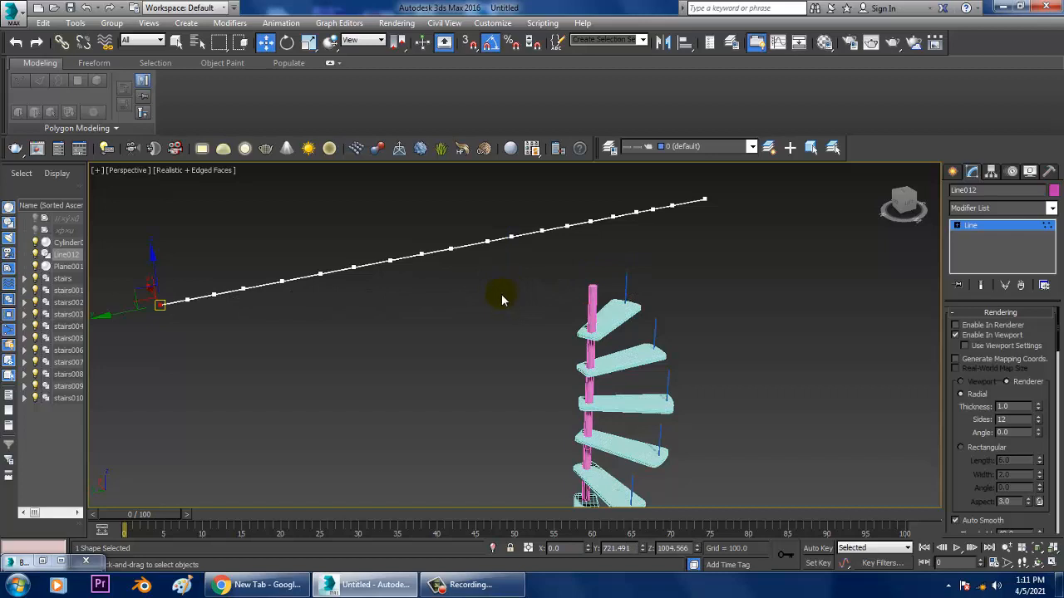
- Enable 3D snapping and snap the line's first four vertices in order to the tops of the four uppermost tread posts
{"action": "key", "text": "s"}
{"action": "left_click_drag", "start_coordinate": [163, 315], "coordinate": [631, 285]}
{"action": "mouse_move", "coordinate": [196, 310]}
{"action": "left_mouse_down"}
{"action": "mouse_move", "coordinate": [666, 325]}
{"action": "mouse_move", "coordinate": [656, 316]}
{"action": "left_mouse_up"}
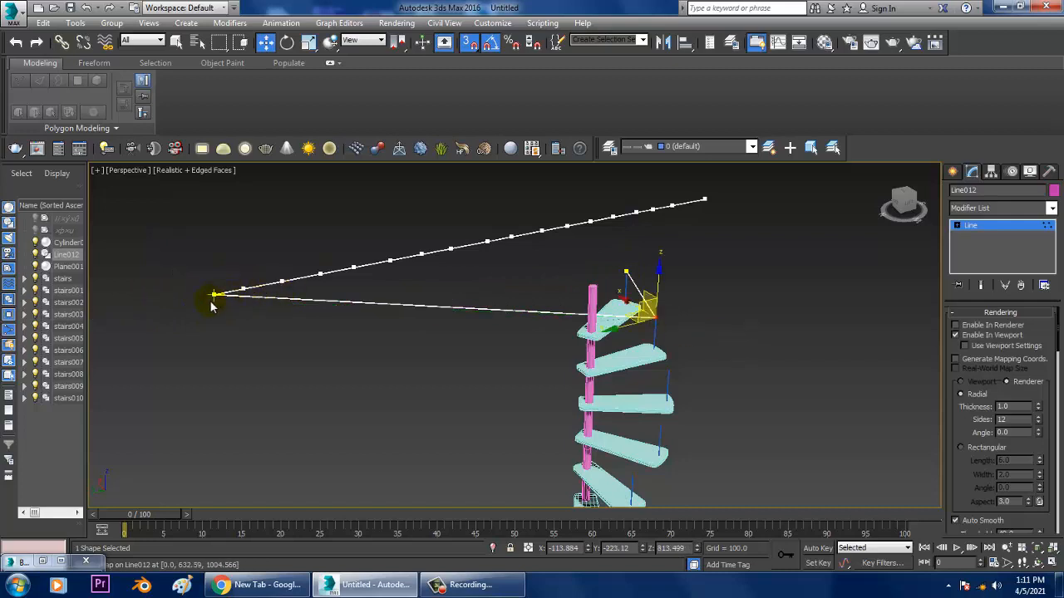
{"action": "left_click_drag", "start_coordinate": [222, 302], "coordinate": [678, 374]}
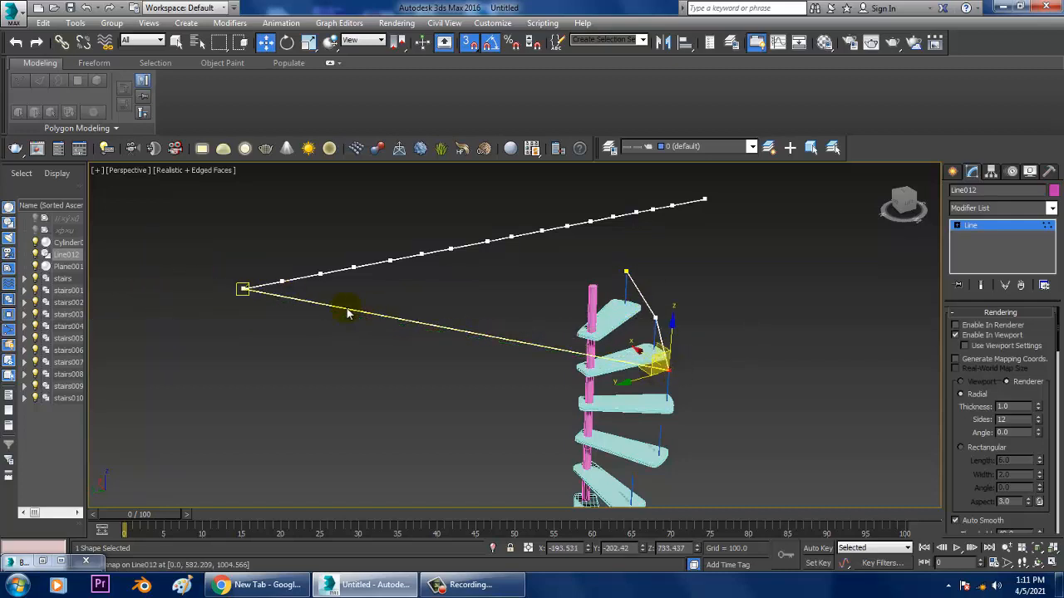
{"action": "left_click_drag", "start_coordinate": [243, 290], "coordinate": [672, 439]}
{"action": "middle_click_drag", "start_coordinate": [731, 394], "coordinate": [732, 358]}
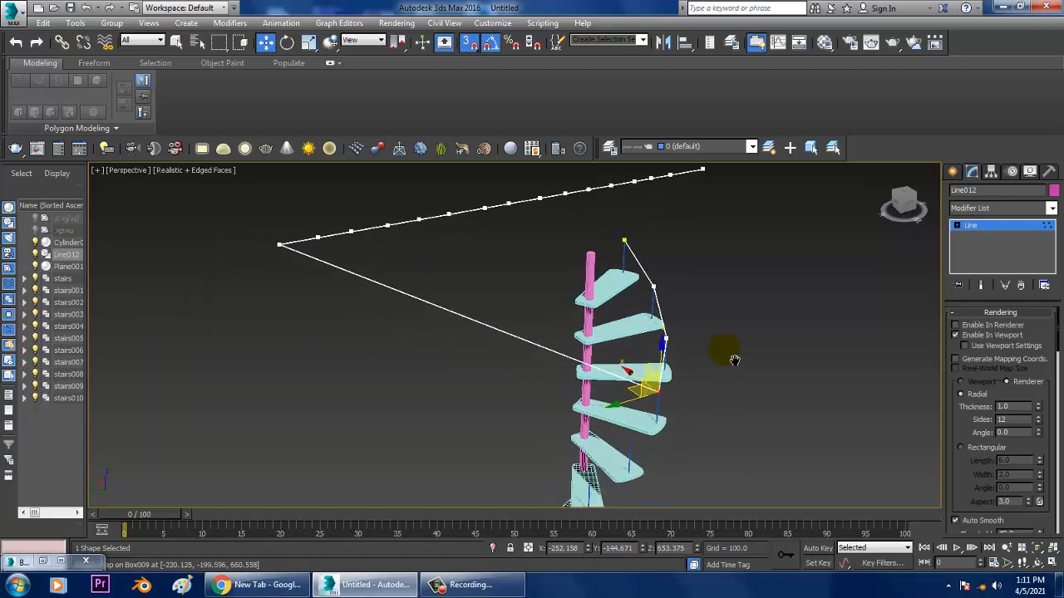
- Snap the line's fifth and sixth vertices to the next two post tops down the stair, enlarging the workspace with Expert Mode
{"action": "left_click_drag", "start_coordinate": [280, 245], "coordinate": [625, 430]}
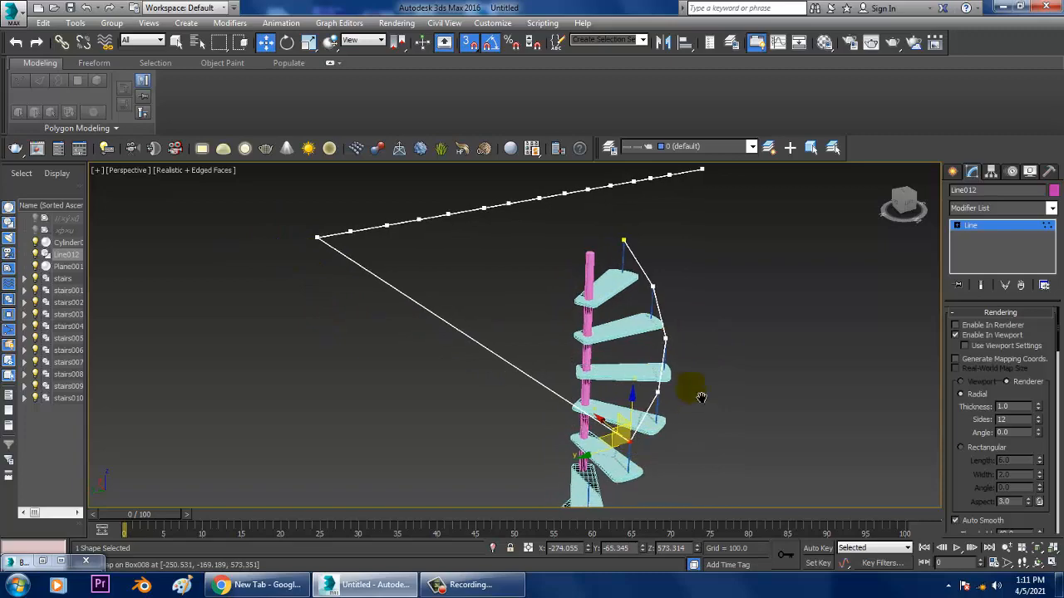
{"action": "middle_click_drag", "start_coordinate": [739, 396], "coordinate": [665, 380], "text": "alt"}
{"action": "key", "text": "ctrl+x"}
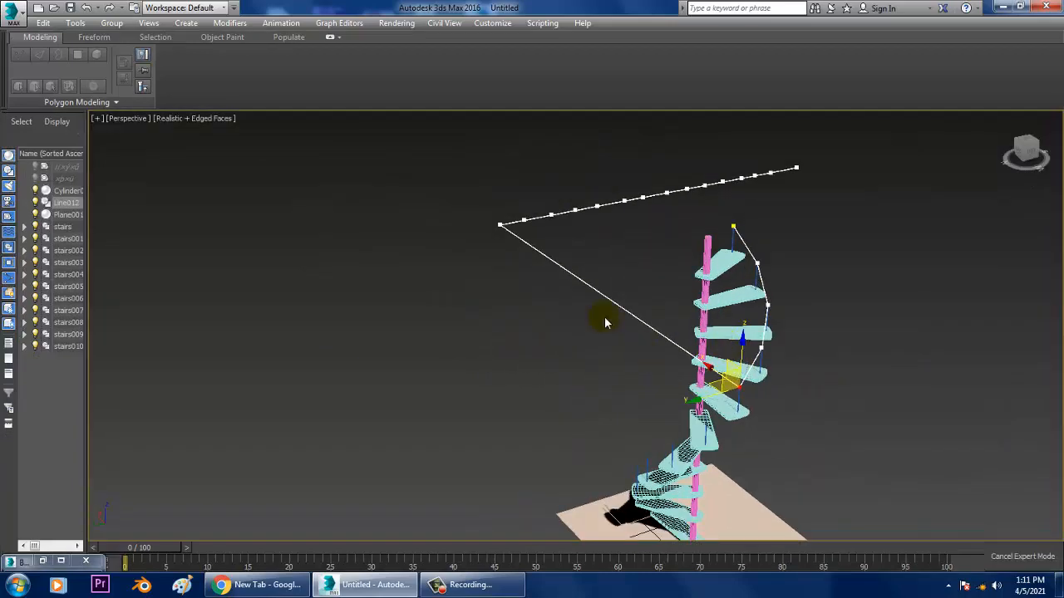
{"action": "middle_click_drag", "start_coordinate": [606, 320], "coordinate": [550, 289]}
{"action": "left_click_drag", "start_coordinate": [426, 195], "coordinate": [640, 393]}
{"action": "mouse_move", "coordinate": [700, 376]}
{"action": "middle_mouse_down", "text": "alt"}
{"action": "mouse_move", "coordinate": [750, 373]}
{"action": "mouse_move", "coordinate": [707, 363]}
{"action": "mouse_move", "coordinate": [755, 358]}
{"action": "mouse_move", "coordinate": [704, 363]}
{"action": "middle_mouse_up", "text": "alt"}
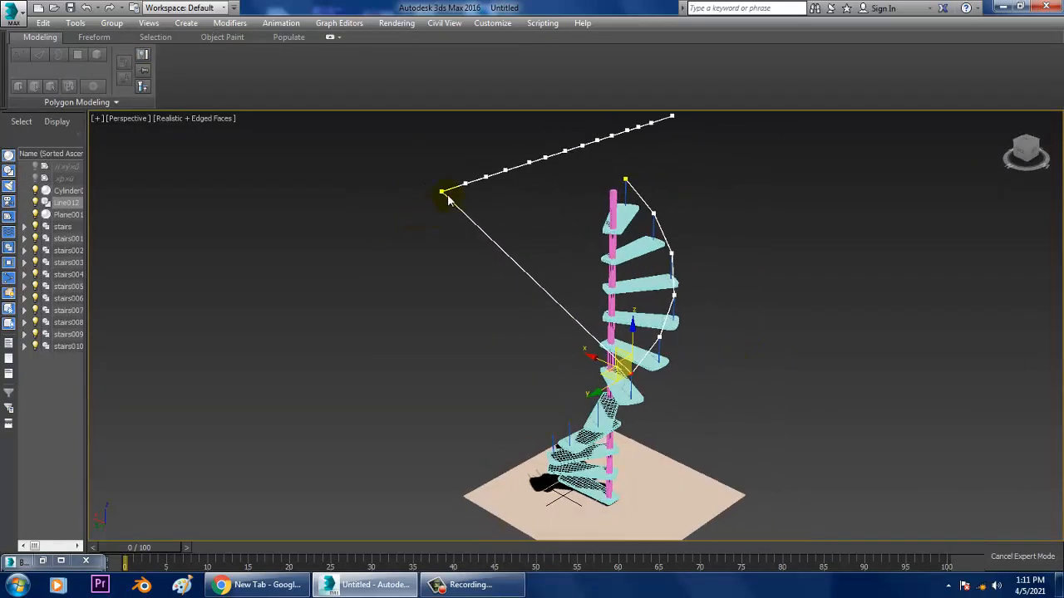
- Move the line's seventh vertex to the seventh post from the top, correcting its position onto the post top from another angle
{"action": "left_click_drag", "start_coordinate": [448, 197], "coordinate": [587, 393]}
{"action": "middle_click_drag", "start_coordinate": [704, 388], "coordinate": [772, 356], "text": "alt"}
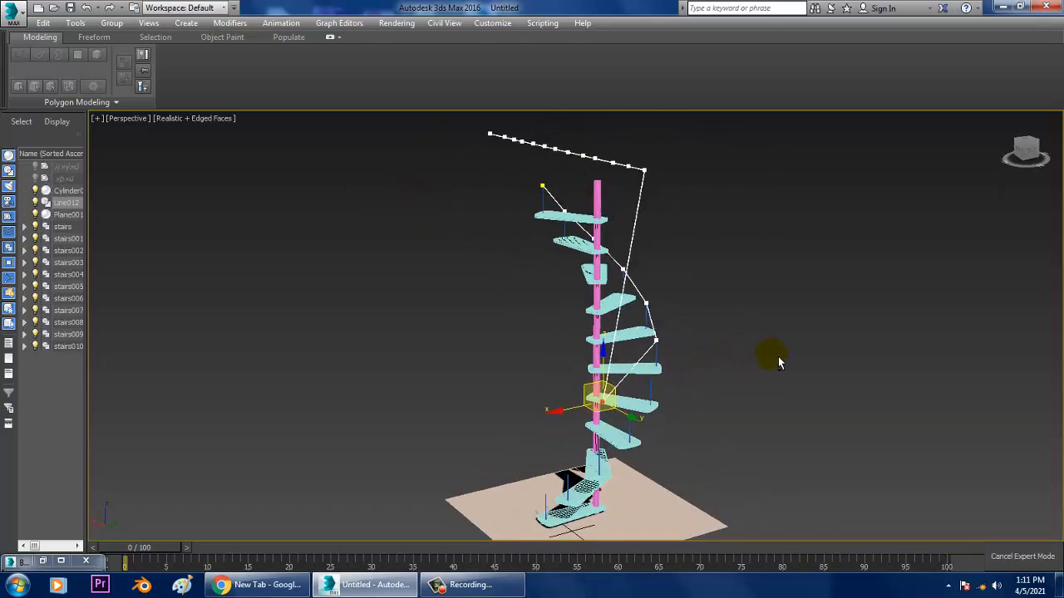
{"action": "left_click_drag", "start_coordinate": [612, 413], "coordinate": [727, 340]}
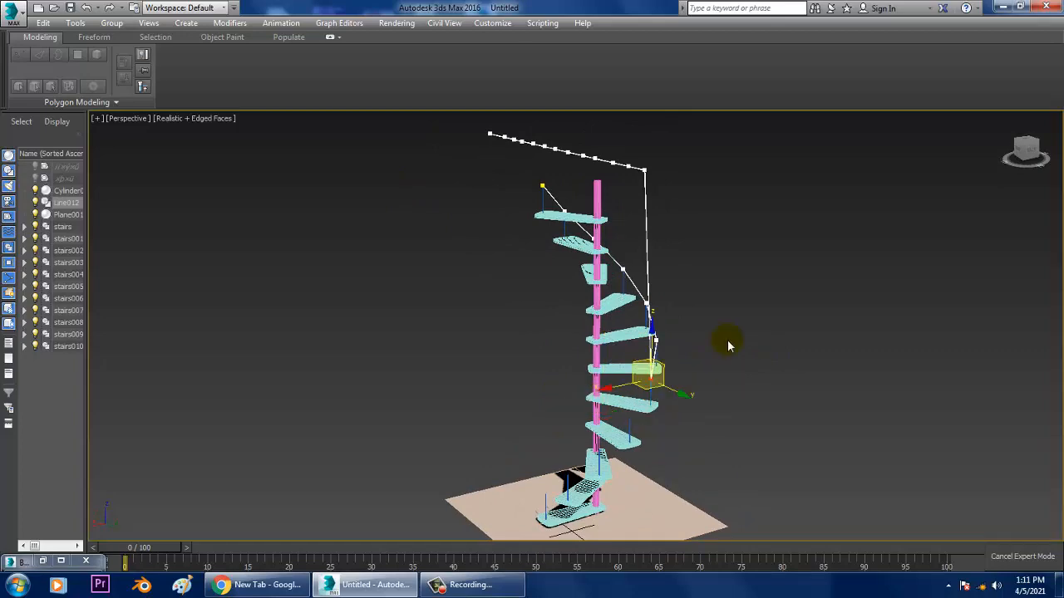
{"action": "middle_click_drag", "start_coordinate": [727, 340], "coordinate": [598, 352], "text": "alt"}
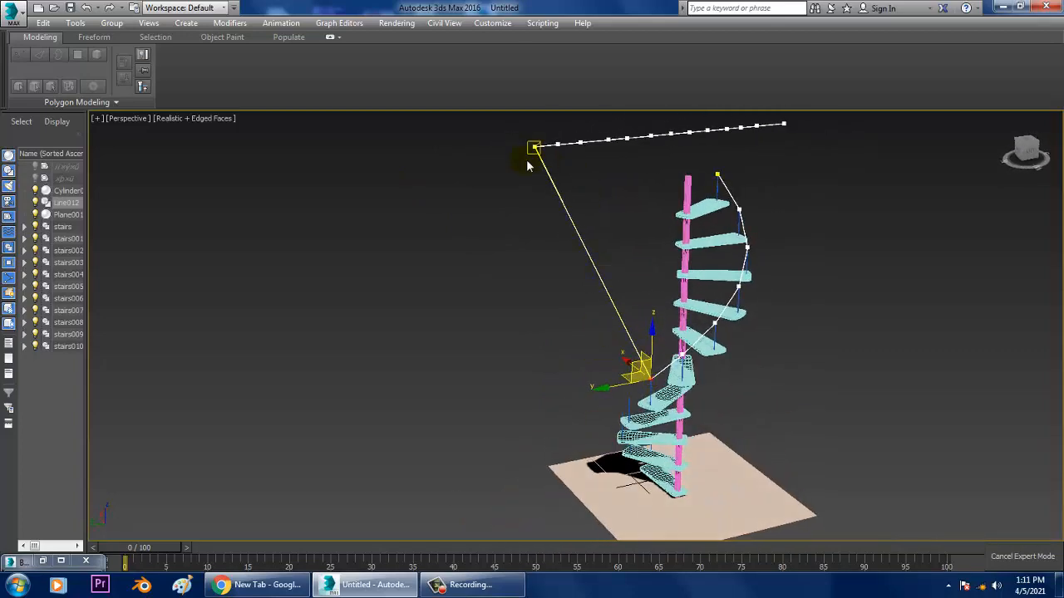
- Bring the next four line vertices down along the lower tread posts, snapping them to post tops as far as the second-lowest post
{"action": "left_click_drag", "start_coordinate": [543, 157], "coordinate": [640, 399]}
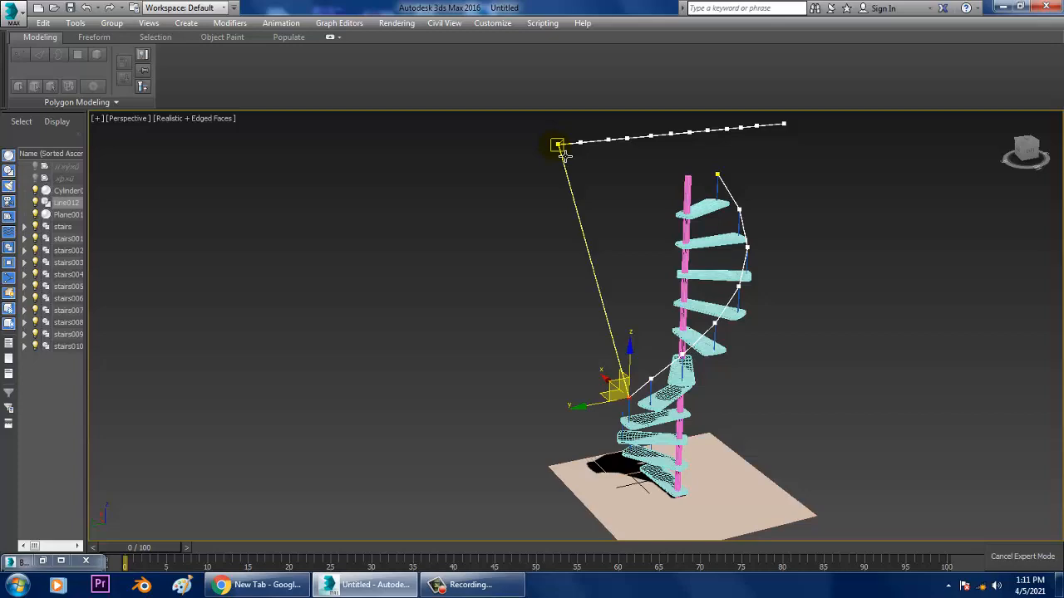
{"action": "left_click_drag", "start_coordinate": [574, 203], "coordinate": [573, 341]}
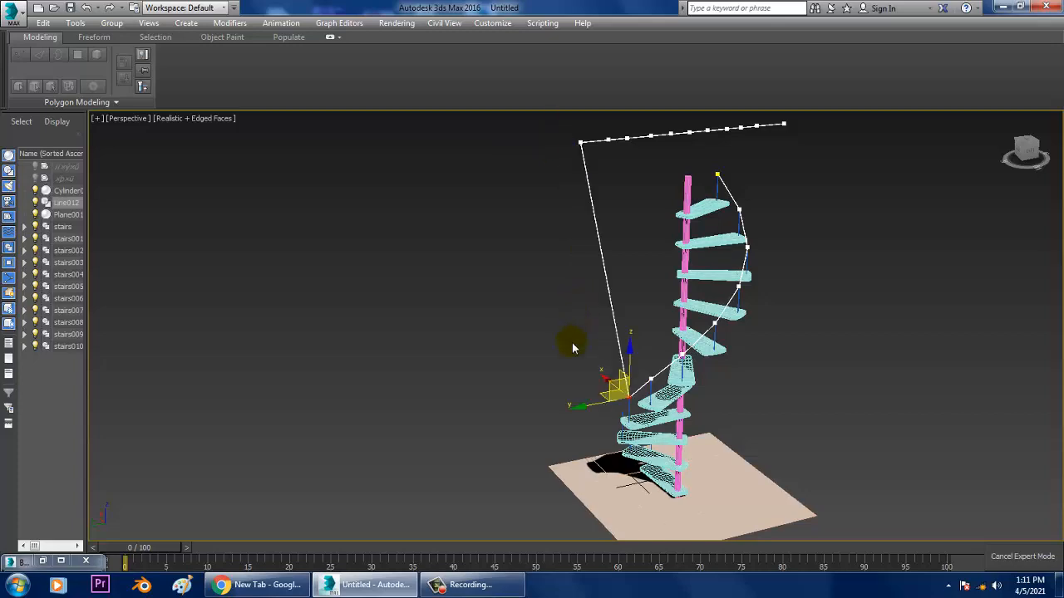
{"action": "middle_click_drag", "start_coordinate": [565, 358], "coordinate": [736, 348], "text": "alt"}
{"action": "left_click_drag", "start_coordinate": [649, 149], "coordinate": [629, 446]}
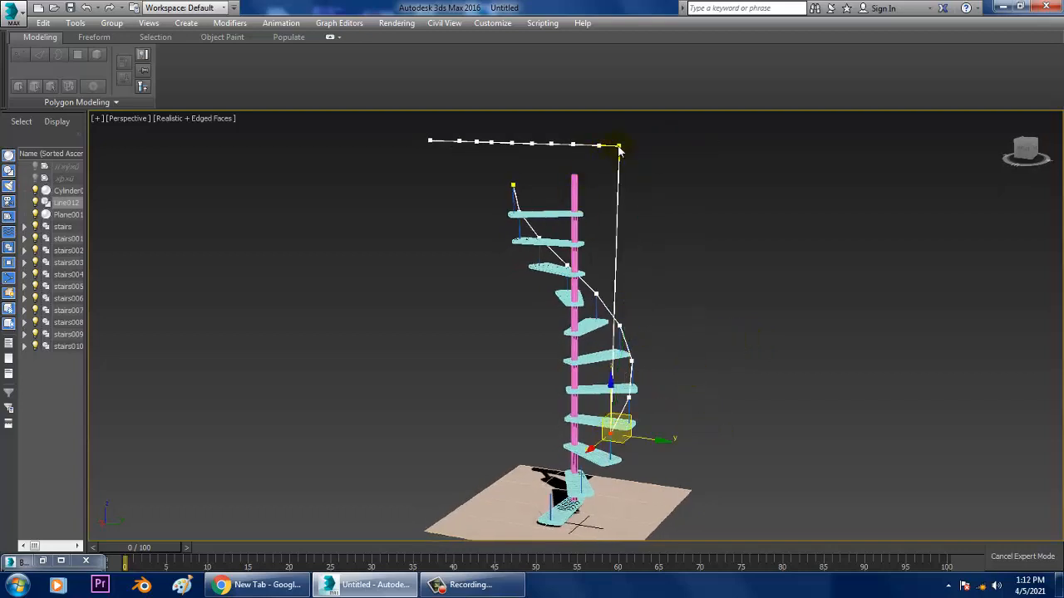
{"action": "left_click_drag", "start_coordinate": [630, 154], "coordinate": [589, 476]}
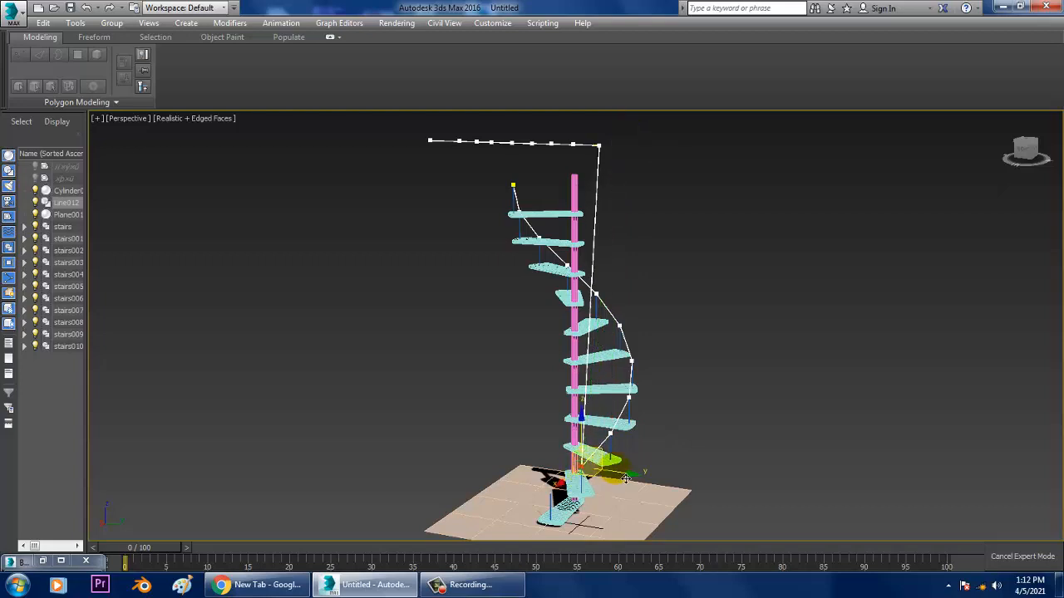
{"action": "middle_click_drag", "start_coordinate": [612, 468], "coordinate": [557, 482], "text": "alt"}
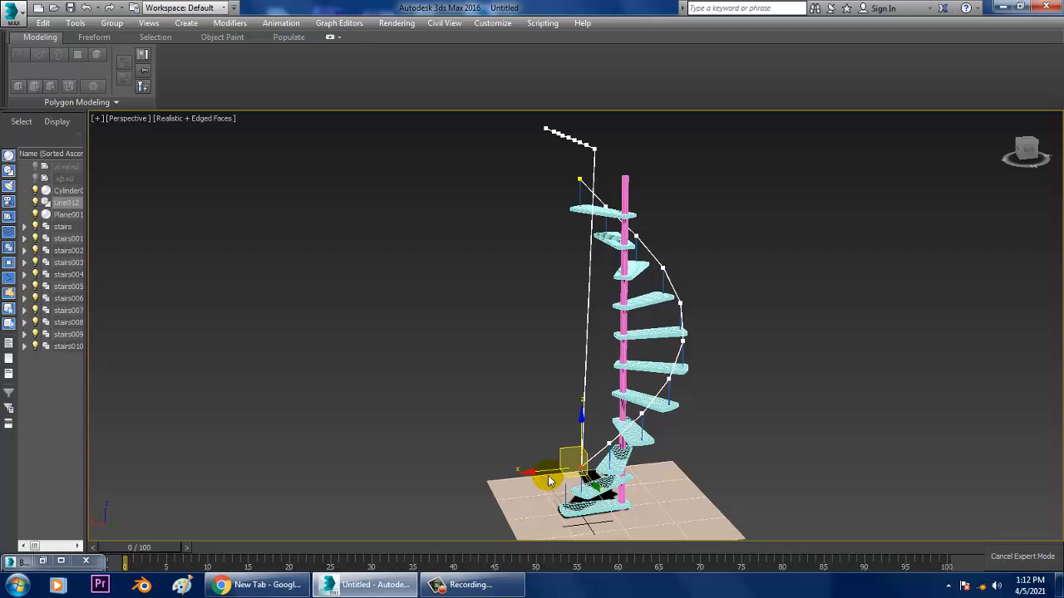
- Snap the next line vertex to the top of the lowest tread post and leave Expert Mode
{"action": "middle_click_drag", "start_coordinate": [694, 206], "coordinate": [740, 220]}
{"action": "middle_click_drag", "start_coordinate": [668, 289], "coordinate": [683, 288], "text": "alt"}
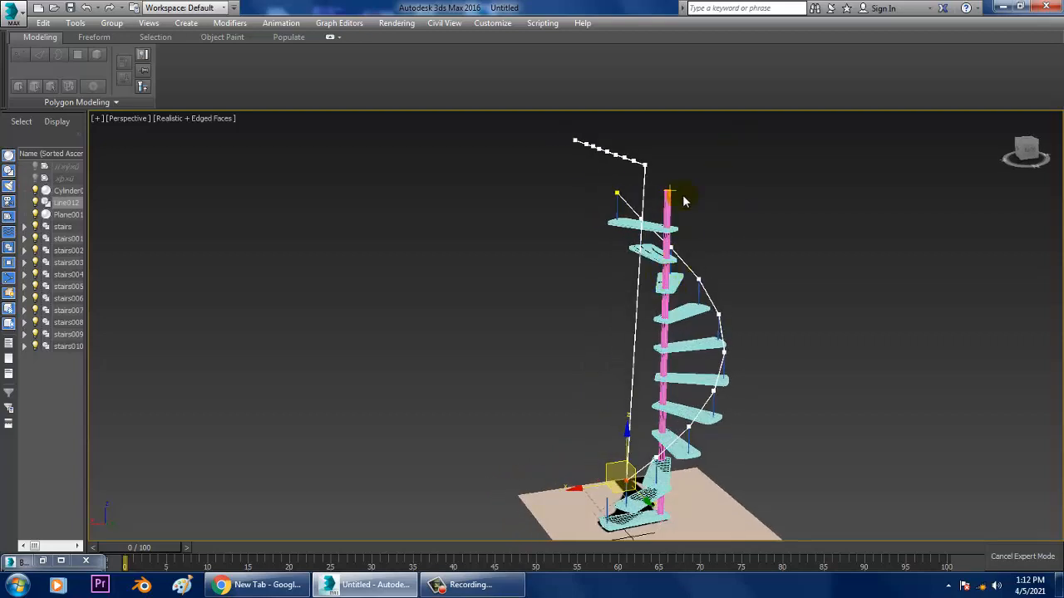
{"action": "left_click_drag", "start_coordinate": [645, 165], "coordinate": [607, 498]}
{"action": "middle_click_drag", "start_coordinate": [657, 391], "coordinate": [589, 336], "text": "alt"}
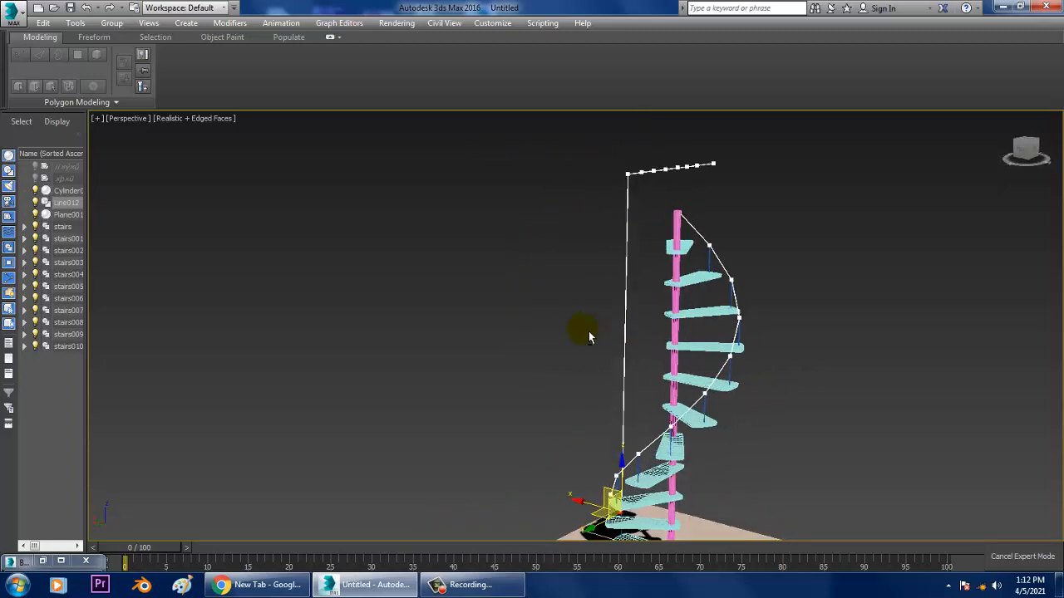
{"action": "key", "text": "ctrl+x"}
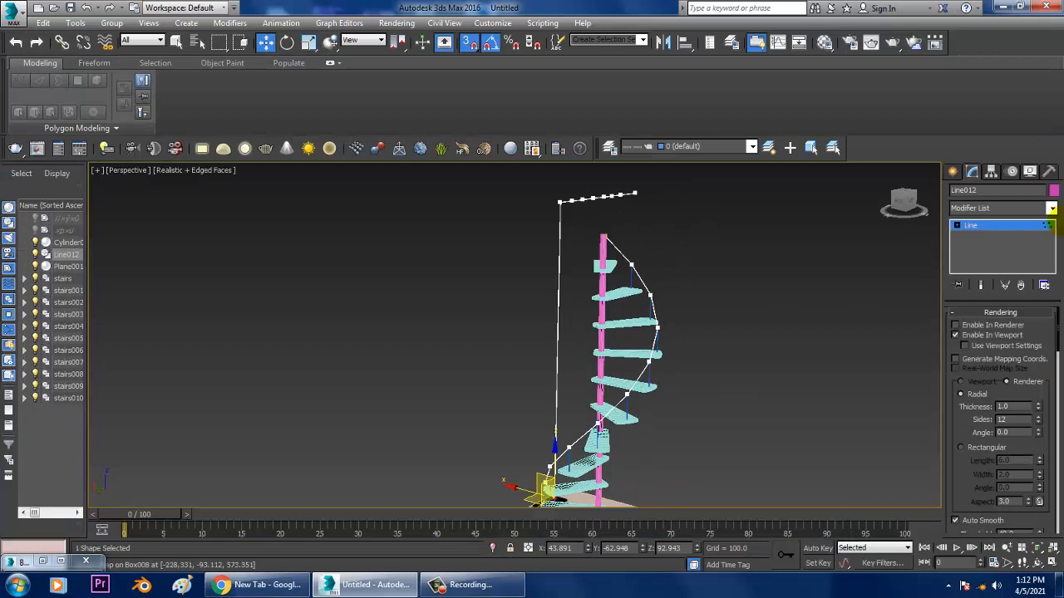
- Delete the line's surplus segments that run up from the lowest tread post and across above the stair
{"action": "left_click", "coordinate": [956, 226]}
{"action": "left_click", "coordinate": [983, 247]}
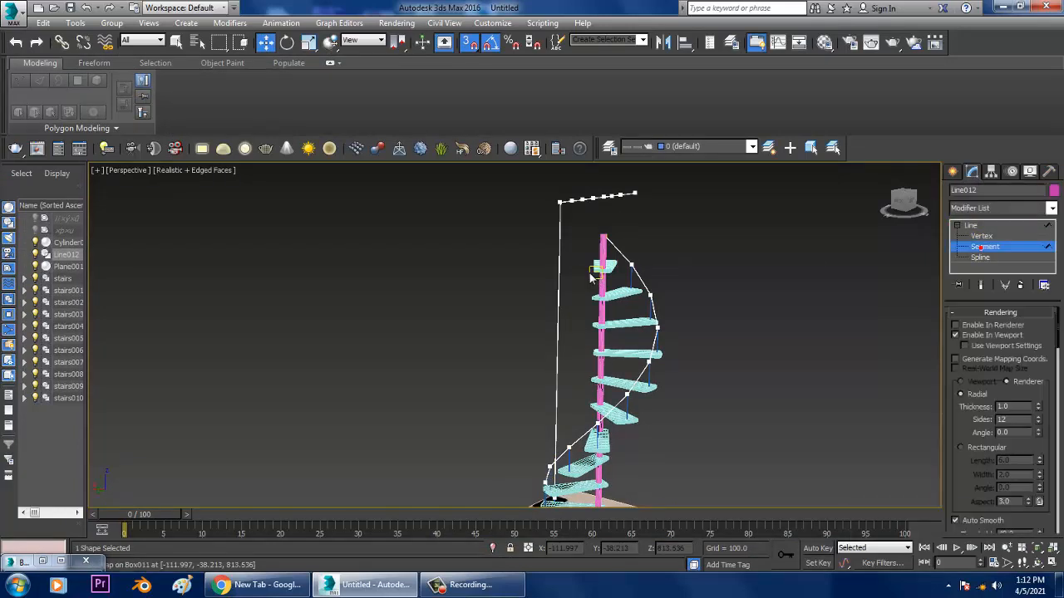
{"action": "left_click_drag", "start_coordinate": [706, 225], "coordinate": [704, 224]}
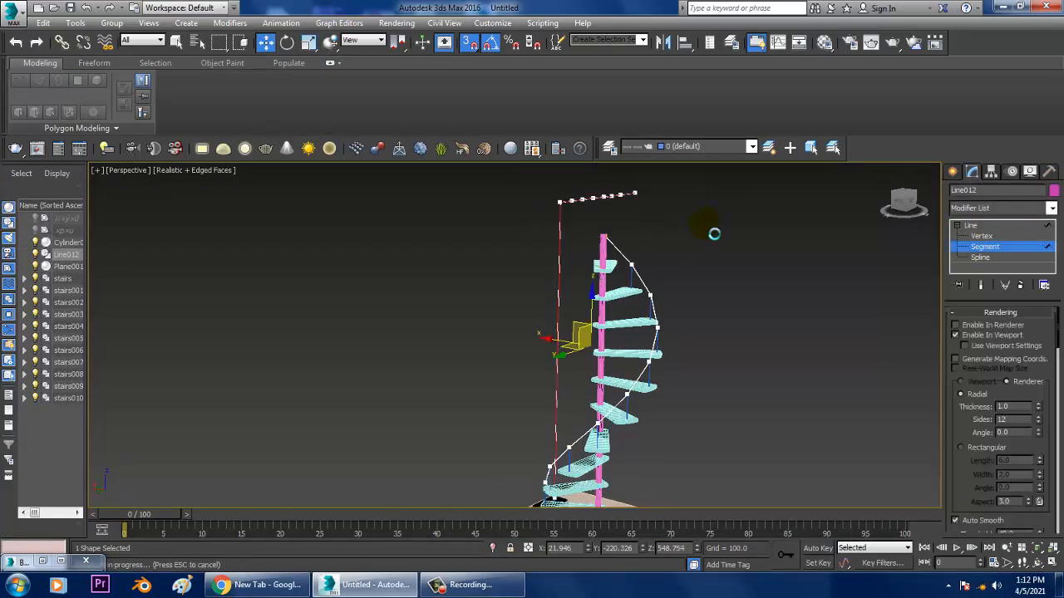
{"action": "key", "text": "Delete"}
{"action": "middle_click_drag", "start_coordinate": [635, 290], "coordinate": [751, 314]}
{"action": "middle_click_drag", "start_coordinate": [724, 302], "coordinate": [704, 330], "text": "alt"}
{"action": "scroll", "coordinate": [697, 294], "scroll_direction": "up", "scroll_amount": 4}
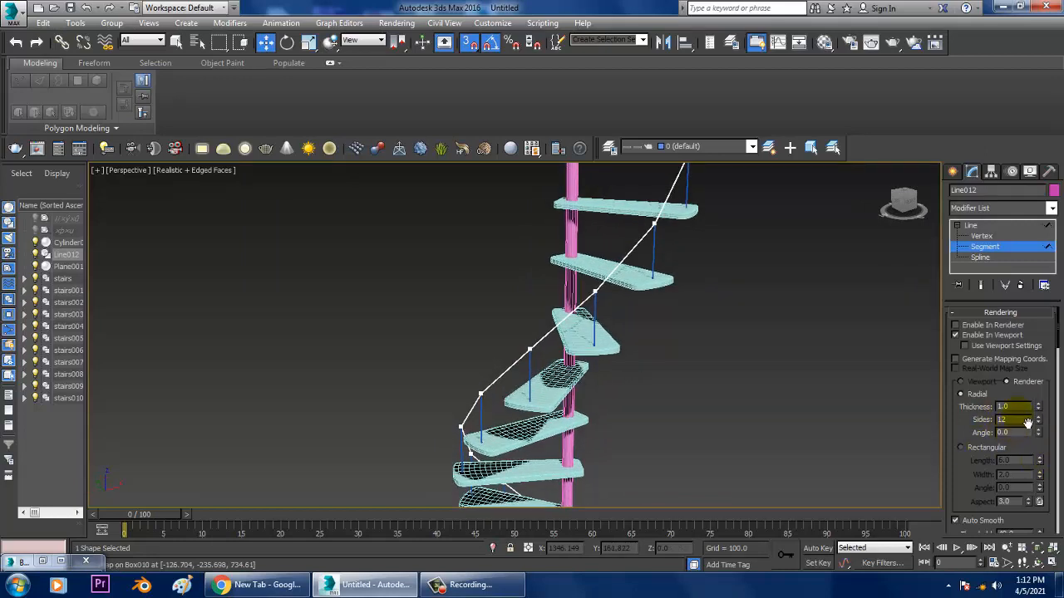
- Set the line's thickness to 9.6 and try raising its interpolation to 63 steps
{"action": "left_click_drag", "start_coordinate": [1044, 393], "coordinate": [1019, 64]}
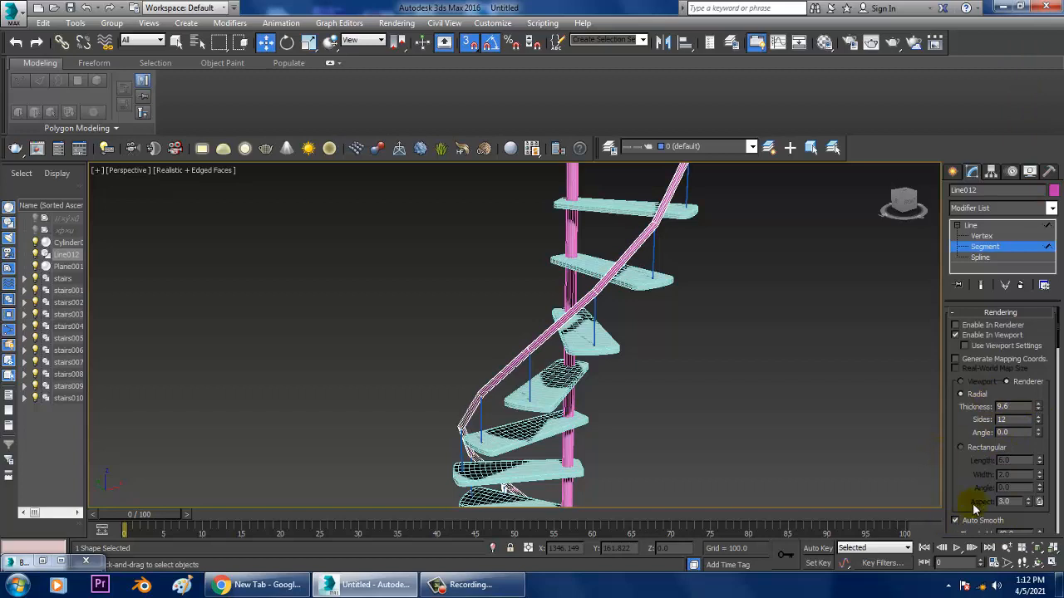
{"action": "left_click_drag", "start_coordinate": [973, 508], "coordinate": [998, 343]}
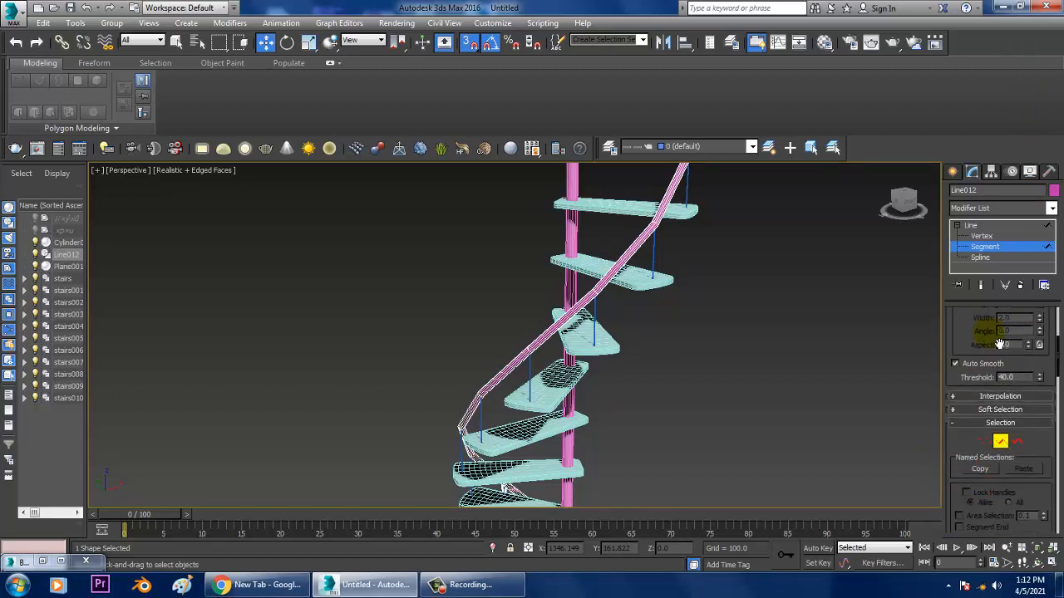
{"action": "left_click", "coordinate": [990, 399]}
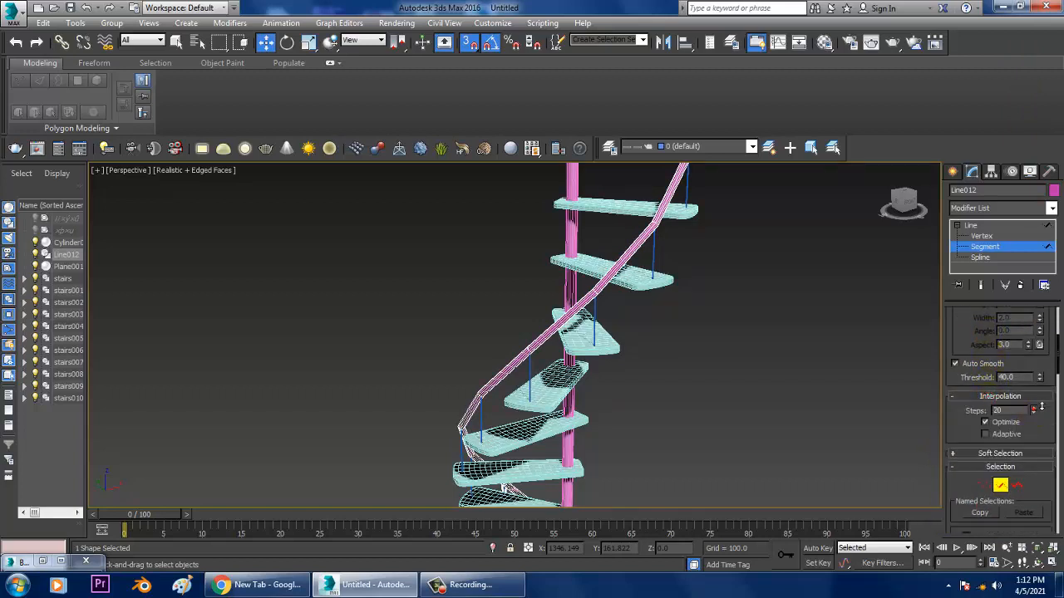
{"action": "mouse_move", "coordinate": [1049, 394]}
{"action": "left_mouse_down"}
{"action": "mouse_move", "coordinate": [1048, 269]}
{"action": "mouse_move", "coordinate": [1040, 490]}
{"action": "mouse_move", "coordinate": [1044, 481]}
{"action": "left_mouse_up"}
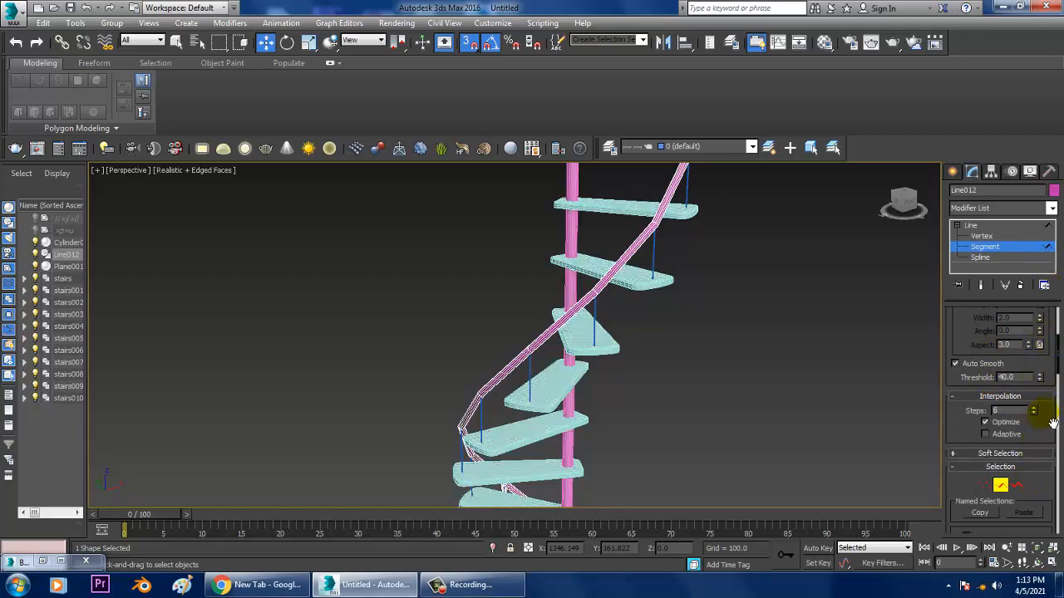
{"action": "left_click_drag", "start_coordinate": [1034, 409], "coordinate": [1038, 381]}
{"action": "middle_click_drag", "start_coordinate": [866, 417], "coordinate": [672, 372], "text": "alt"}
{"action": "left_click", "coordinate": [994, 227]}
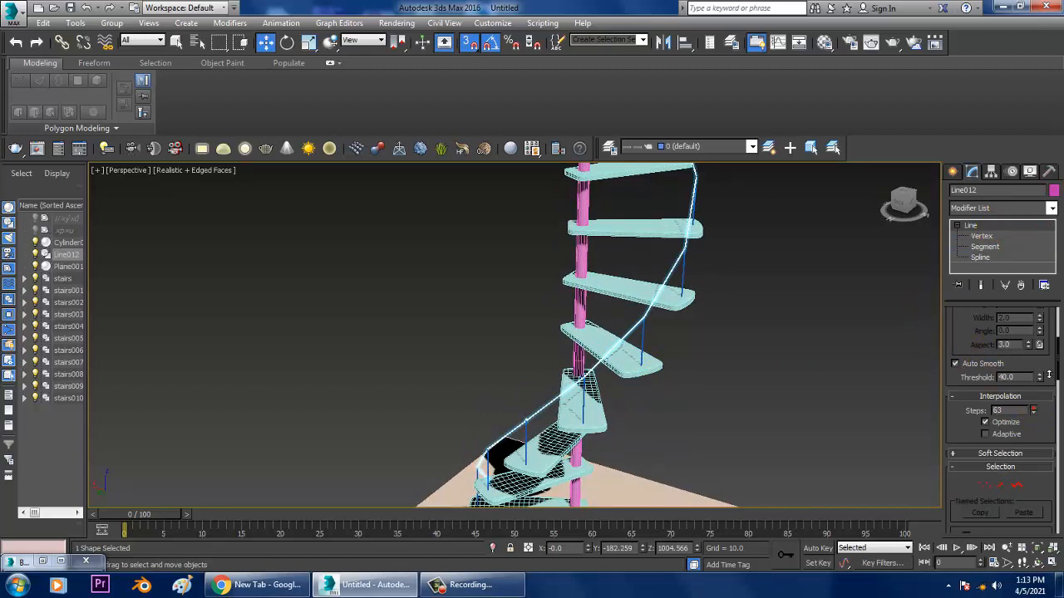
- Increase the whole line's radial thickness to 1.3
{"action": "scroll", "coordinate": [980, 352], "scroll_direction": "up", "scroll_amount": 3}
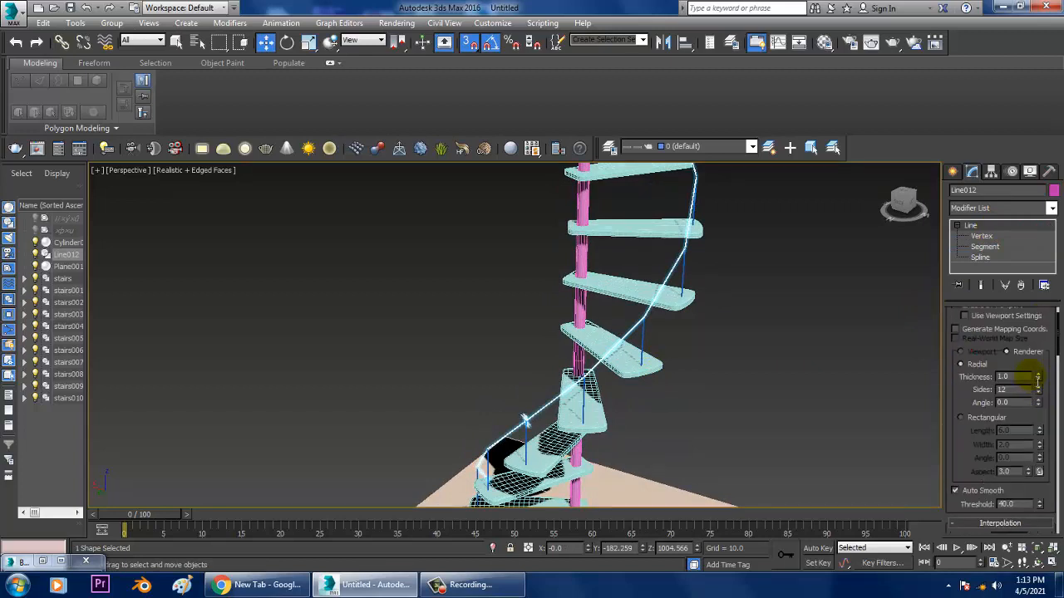
{"action": "left_click_drag", "start_coordinate": [1039, 376], "coordinate": [13, 382]}
{"action": "middle_click_drag", "start_coordinate": [646, 385], "coordinate": [695, 364], "text": "alt"}
{"action": "scroll", "coordinate": [690, 370], "scroll_direction": "up", "scroll_amount": 2}
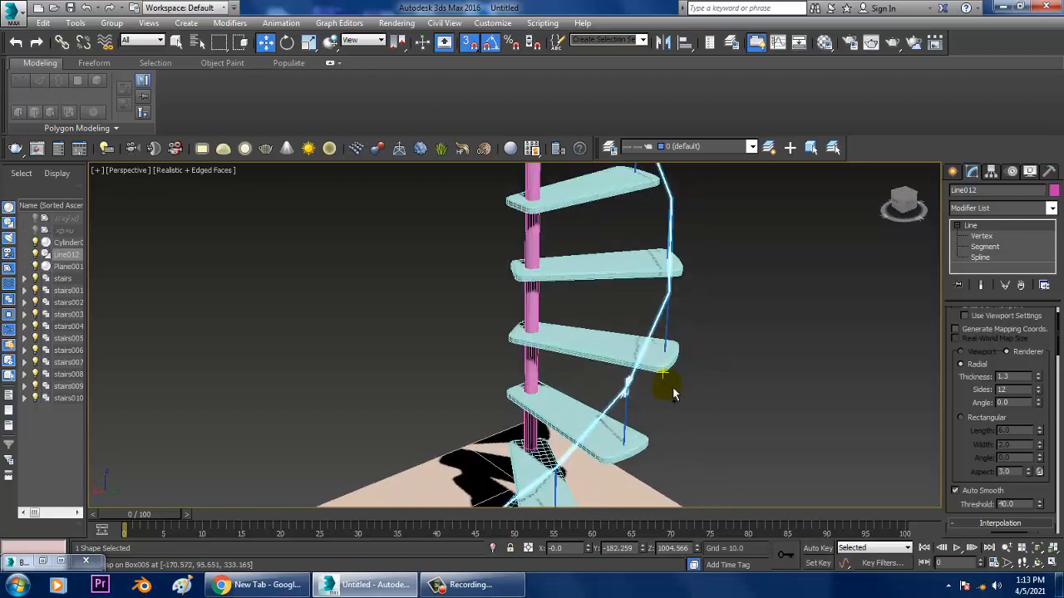
- Undo the thickness change, the segment deletion and the most recent vertex placements on the lower tread posts
{"action": "key", "text": "ctrl+z"}
{"action": "key", "text": "ctrl+z"}
{"action": "key", "text": "ctrl+z"}
{"action": "key", "text": "ctrl+z"}
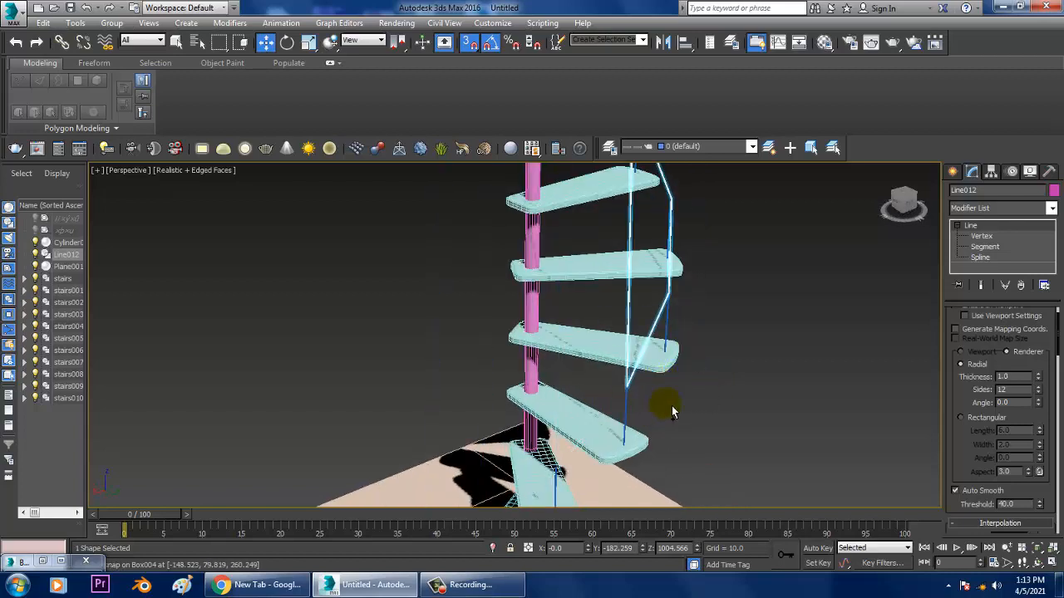
{"action": "key", "text": "ctrl+z"}
{"action": "key", "text": "ctrl+z"}
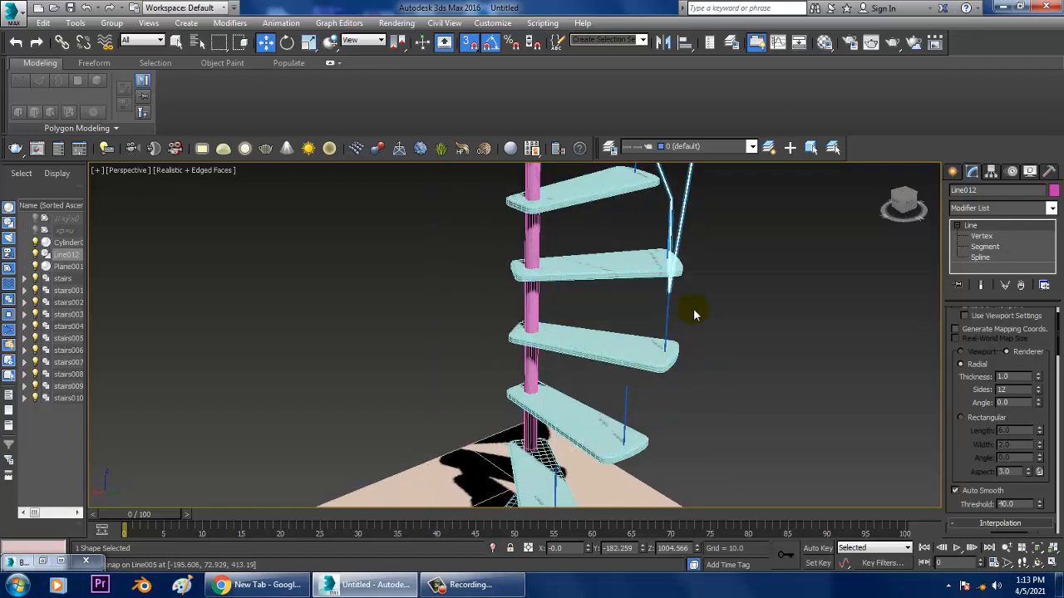
- Return to vertex editing and snap the next two line vertices down onto the following tread post tops
{"action": "middle_click_drag", "start_coordinate": [678, 340], "coordinate": [635, 425]}
{"action": "scroll", "coordinate": [637, 396], "scroll_direction": "down", "scroll_amount": 3}
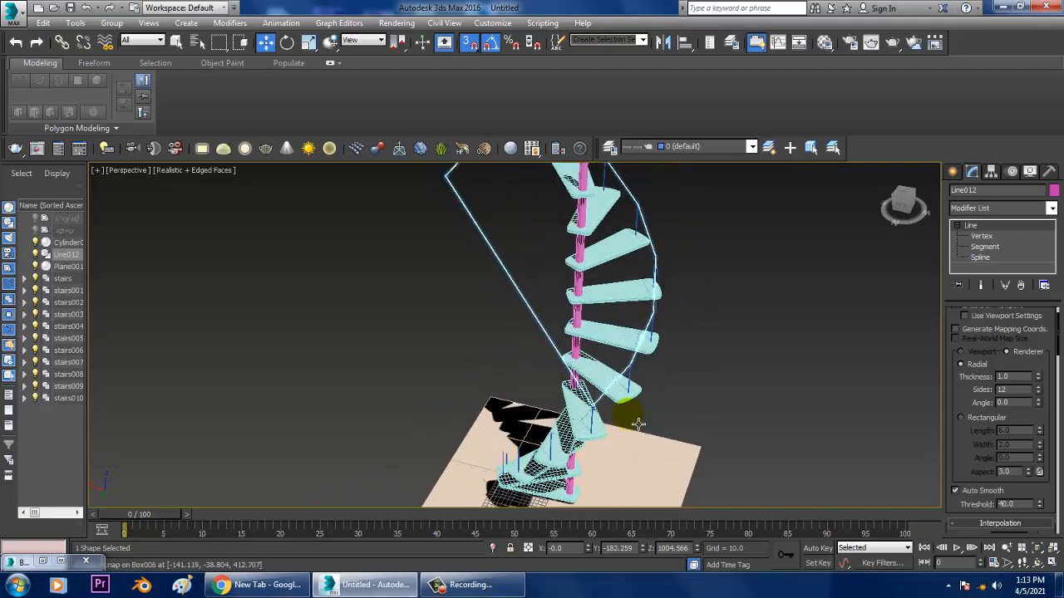
{"action": "scroll", "coordinate": [635, 423], "scroll_direction": "down", "scroll_amount": 2}
{"action": "left_click", "coordinate": [981, 236]}
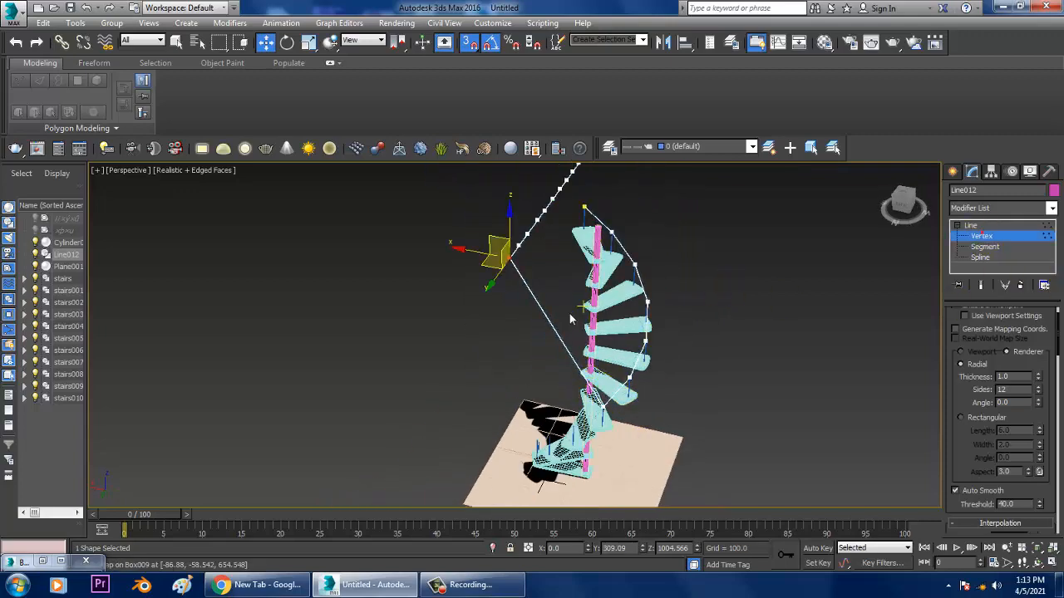
{"action": "middle_click_drag", "start_coordinate": [542, 349], "coordinate": [519, 354], "text": "alt"}
{"action": "left_click", "coordinate": [486, 317]}
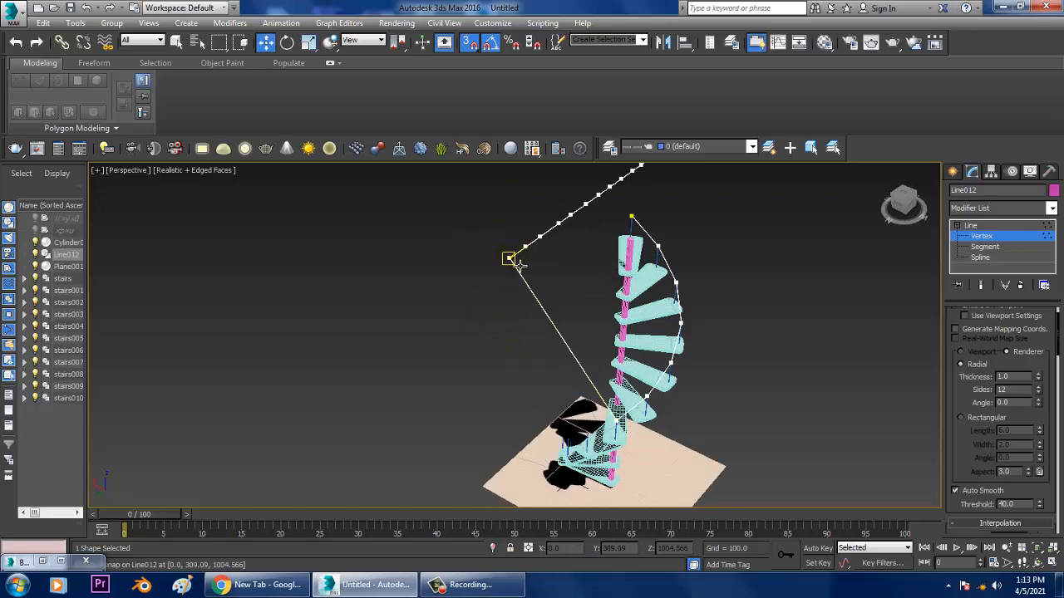
{"action": "left_click", "coordinate": [512, 260]}
{"action": "left_click_drag", "start_coordinate": [522, 269], "coordinate": [568, 372]}
{"action": "middle_click_drag", "start_coordinate": [605, 370], "coordinate": [647, 275]}
{"action": "left_click_drag", "start_coordinate": [655, 213], "coordinate": [541, 368]}
{"action": "middle_click_drag", "start_coordinate": [587, 320], "coordinate": [606, 299], "text": "alt"}
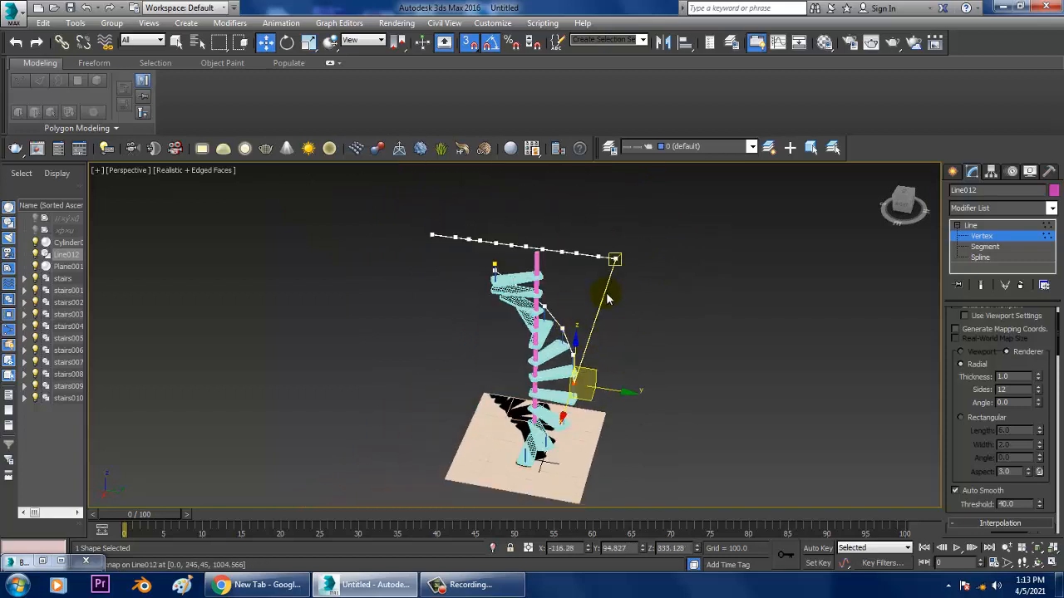
- Snap the next two vertices to the third-lowest and second-lowest post tops, enlarging the workspace with Expert Mode
{"action": "left_click_drag", "start_coordinate": [620, 262], "coordinate": [573, 422]}
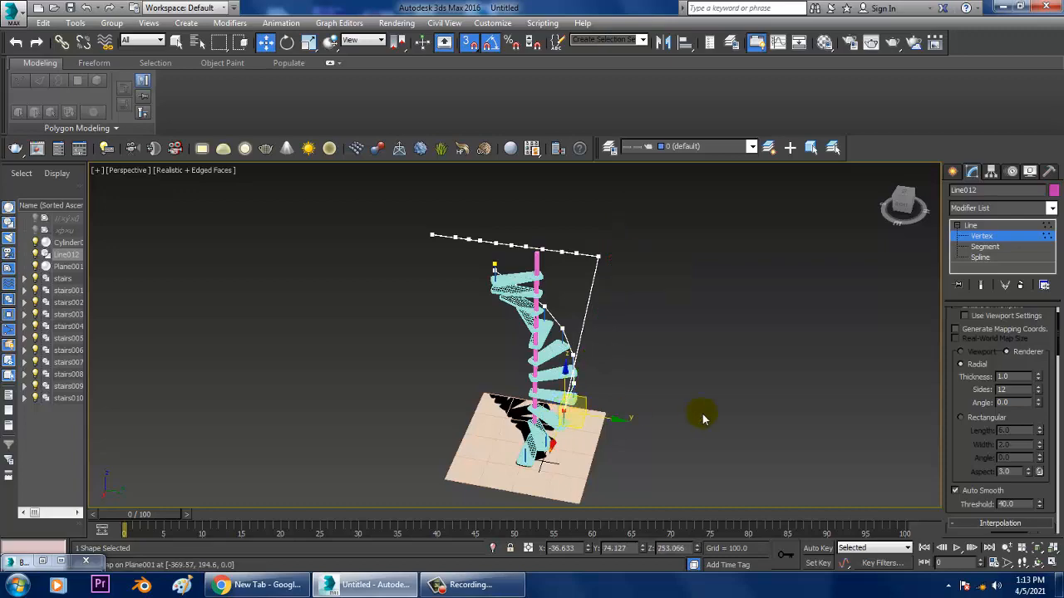
{"action": "middle_click_drag", "start_coordinate": [703, 418], "coordinate": [580, 378], "text": "alt"}
{"action": "scroll", "coordinate": [536, 303], "scroll_direction": "up", "scroll_amount": 4}
{"action": "scroll", "coordinate": [536, 300], "scroll_direction": "down", "scroll_amount": 3}
{"action": "mouse_move", "coordinate": [601, 323]}
{"action": "middle_mouse_down"}
{"action": "mouse_move", "coordinate": [617, 287]}
{"action": "mouse_move", "coordinate": [615, 319]}
{"action": "middle_mouse_up"}
{"action": "scroll", "coordinate": [618, 287], "scroll_direction": "down", "scroll_amount": 3}
{"action": "key", "text": "ctrl+x"}
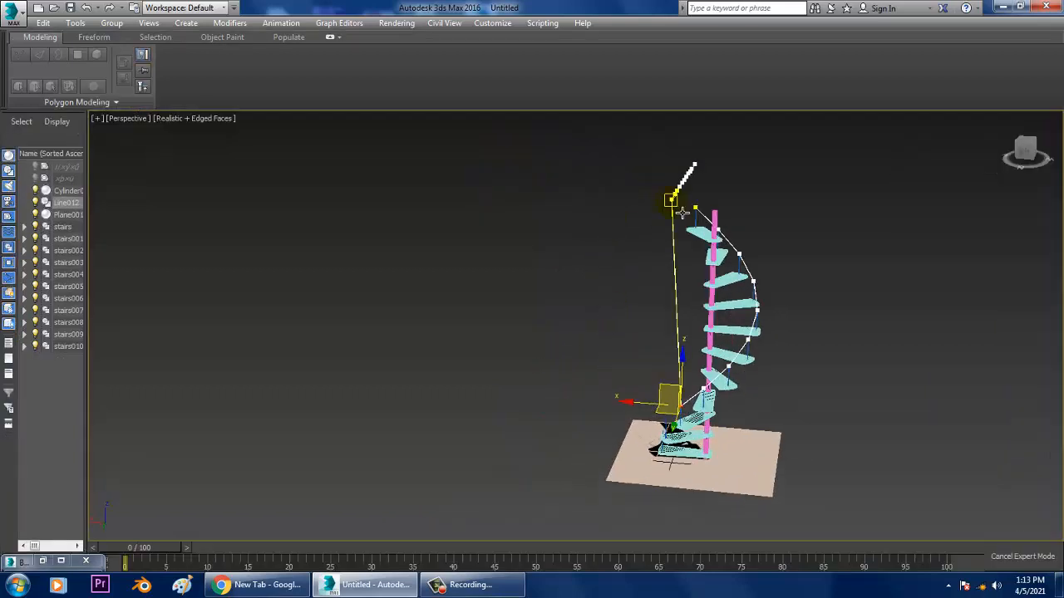
{"action": "left_click_drag", "start_coordinate": [671, 201], "coordinate": [665, 423]}
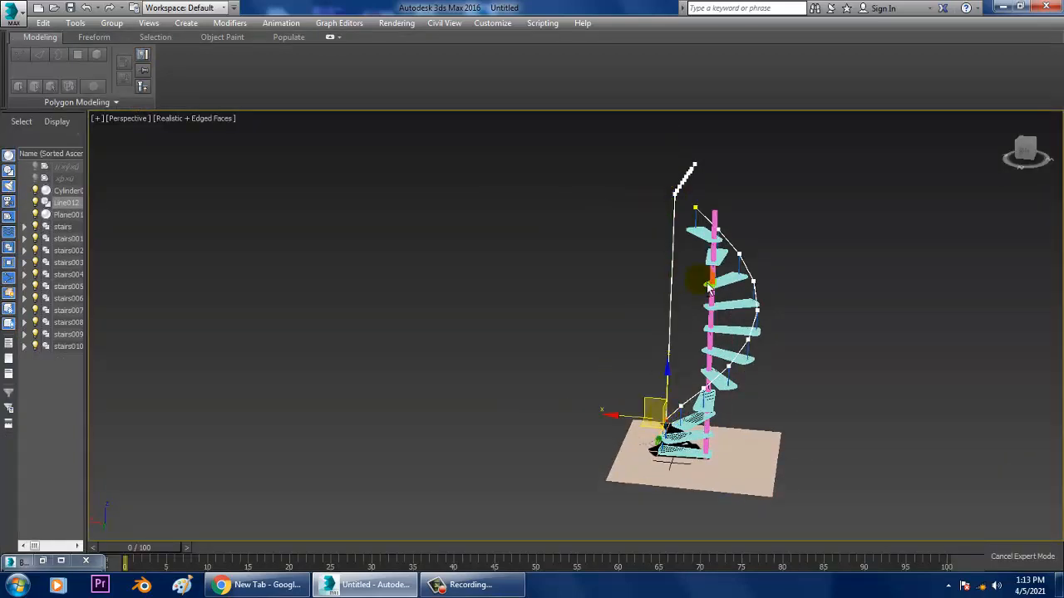
{"action": "middle_click_drag", "start_coordinate": [709, 288], "coordinate": [647, 218], "text": "alt"}
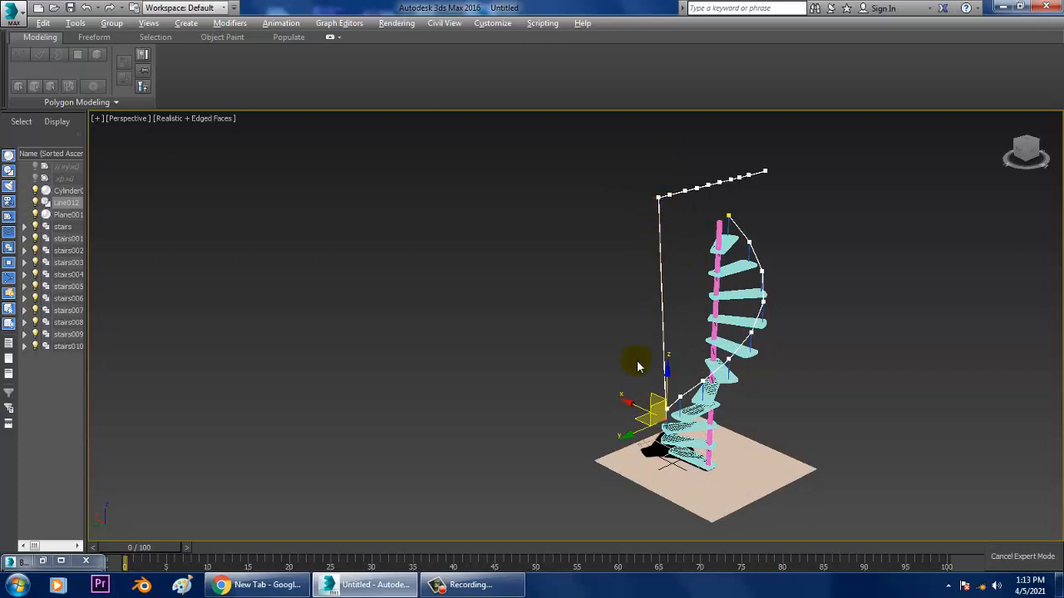
- Snap the next line vertex to the lowest tread post's top, correct its position from a closer view, and leave Expert Mode
{"action": "middle_click_drag", "start_coordinate": [638, 366], "coordinate": [787, 313], "text": "alt"}
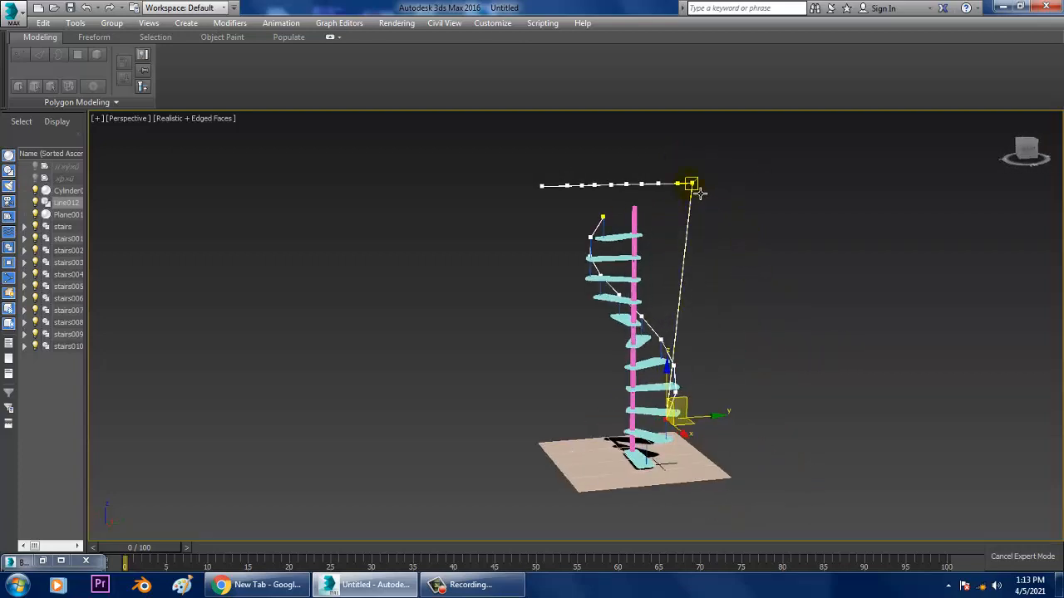
{"action": "left_click_drag", "start_coordinate": [699, 192], "coordinate": [657, 447]}
{"action": "middle_click_drag", "start_coordinate": [656, 447], "coordinate": [670, 399], "text": "alt"}
{"action": "scroll", "coordinate": [645, 490], "scroll_direction": "up", "scroll_amount": 5}
{"action": "left_click_drag", "start_coordinate": [653, 384], "coordinate": [689, 417]}
{"action": "scroll", "coordinate": [688, 417], "scroll_direction": "down", "scroll_amount": 4}
{"action": "mouse_move", "coordinate": [689, 417]}
{"action": "middle_mouse_down", "text": "alt"}
{"action": "mouse_move", "coordinate": [667, 385]}
{"action": "mouse_move", "coordinate": [681, 435]}
{"action": "middle_mouse_up", "text": "alt"}
{"action": "middle_click_drag", "start_coordinate": [681, 434], "coordinate": [617, 401], "text": "alt"}
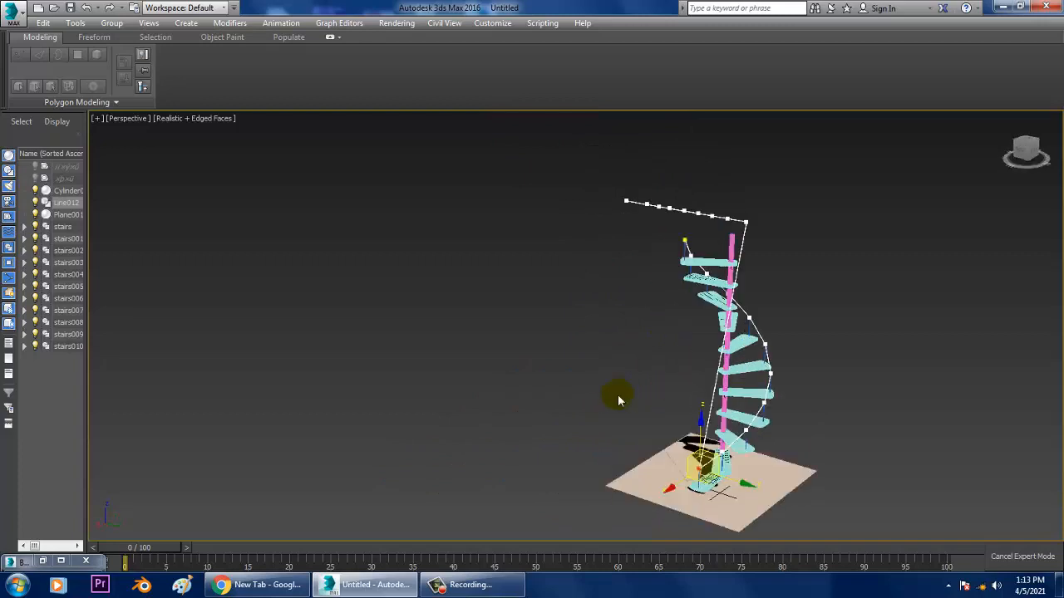
{"action": "key", "text": "ctrl+x"}
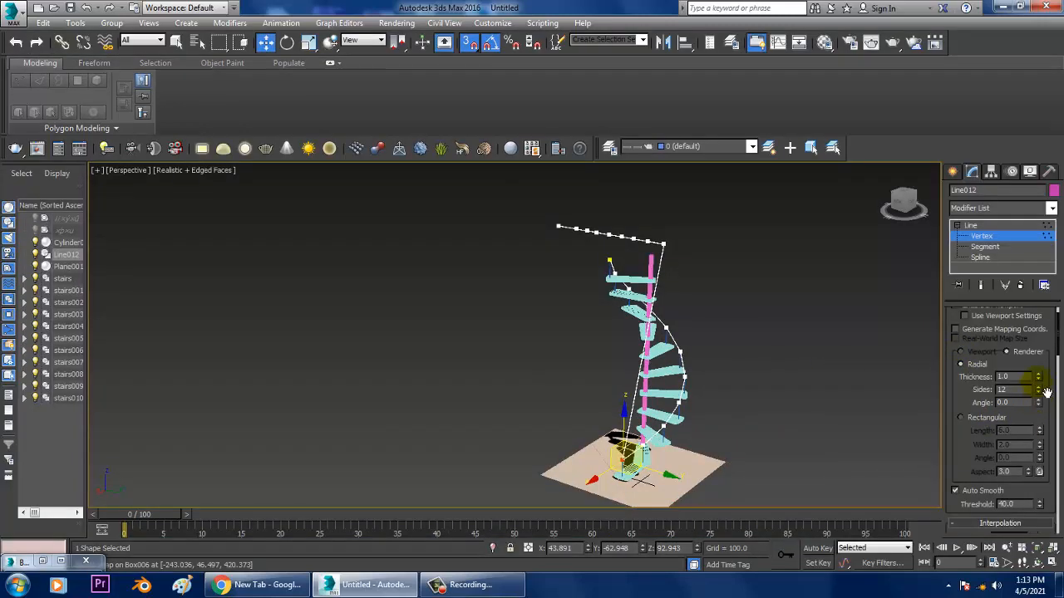
- Thicken the line into a tubular handrail, trying a radial thickness of 17.43 and settling on 12.201
{"action": "left_click_drag", "start_coordinate": [1045, 264], "coordinate": [978, 423]}
{"action": "middle_click_drag", "start_coordinate": [665, 420], "coordinate": [692, 394], "text": "alt"}
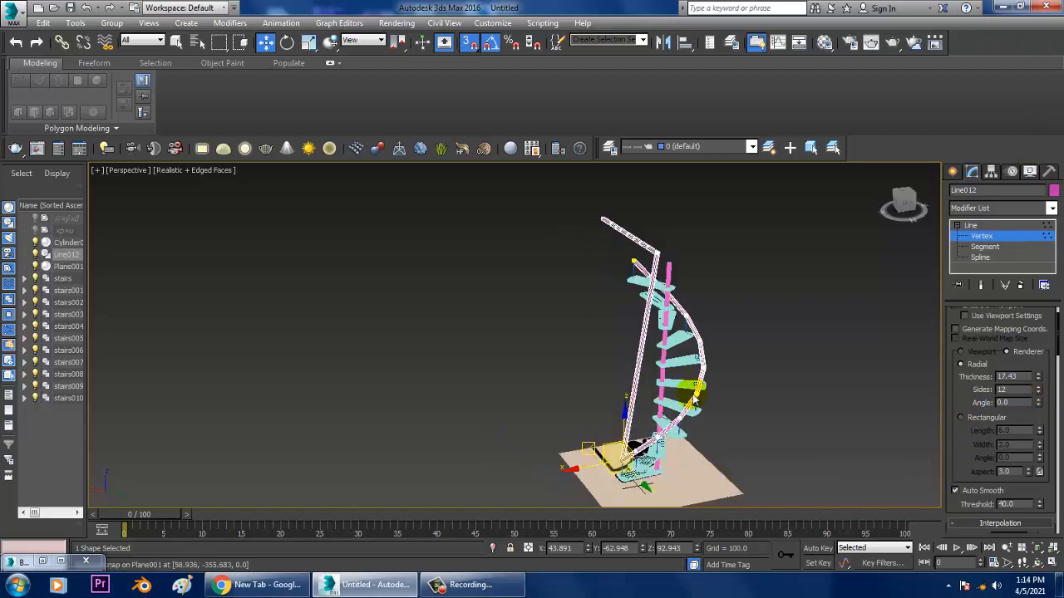
{"action": "middle_click_drag", "start_coordinate": [731, 431], "coordinate": [671, 349], "text": "alt"}
{"action": "scroll", "coordinate": [681, 390], "scroll_direction": "up", "scroll_amount": 5}
{"action": "scroll", "coordinate": [673, 399], "scroll_direction": "down", "scroll_amount": 5}
{"action": "scroll", "coordinate": [698, 382], "scroll_direction": "up", "scroll_amount": 3}
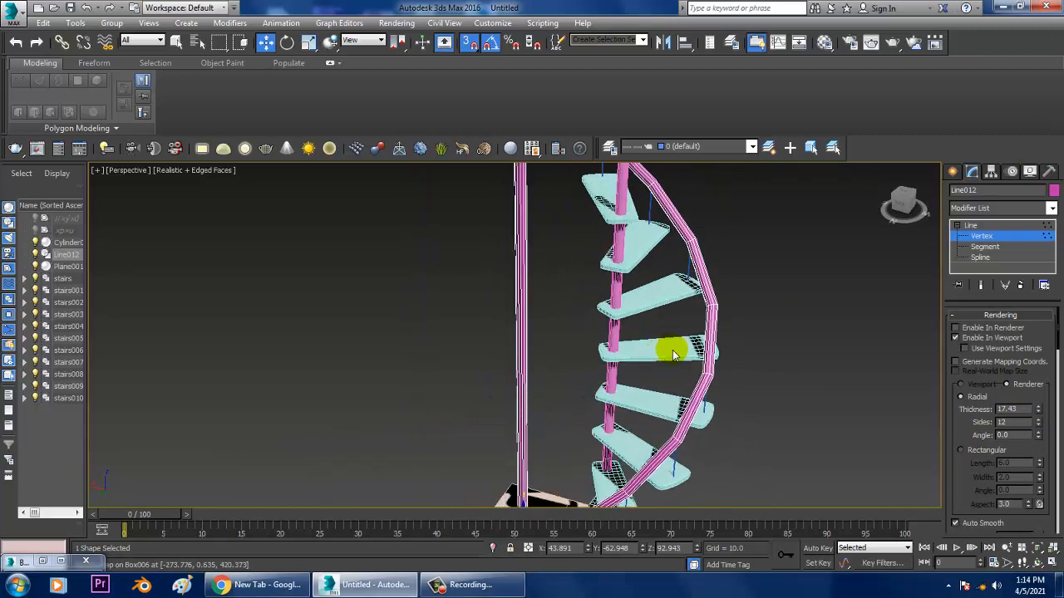
{"action": "left_click_drag", "start_coordinate": [1038, 411], "coordinate": [1049, 438]}
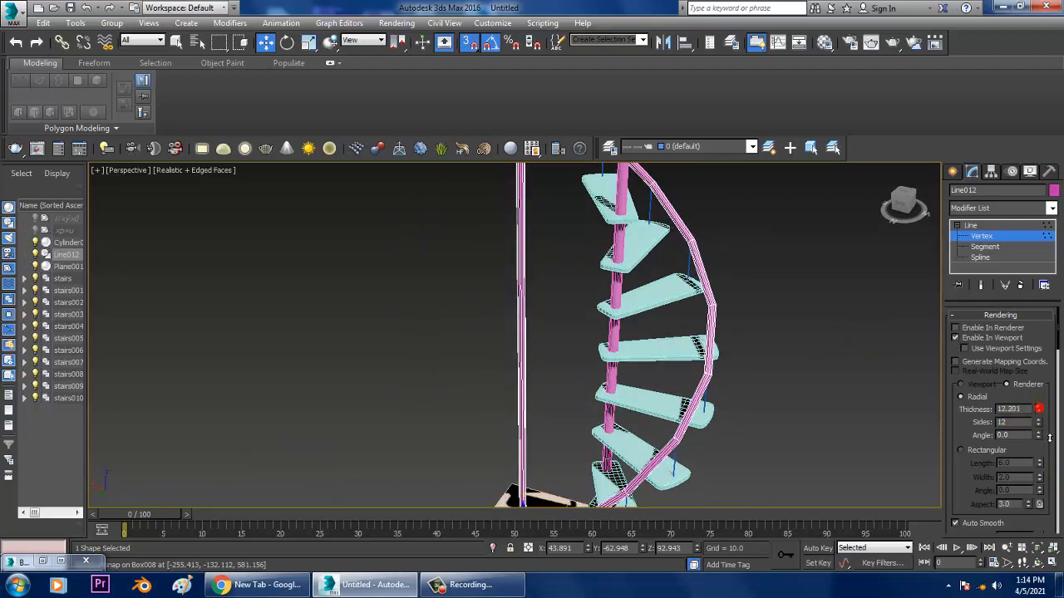
- Select the handrail line's surplus upright and overhead segments beyond the lowest post and delete them
{"action": "scroll", "coordinate": [754, 320], "scroll_direction": "down", "scroll_amount": 4}
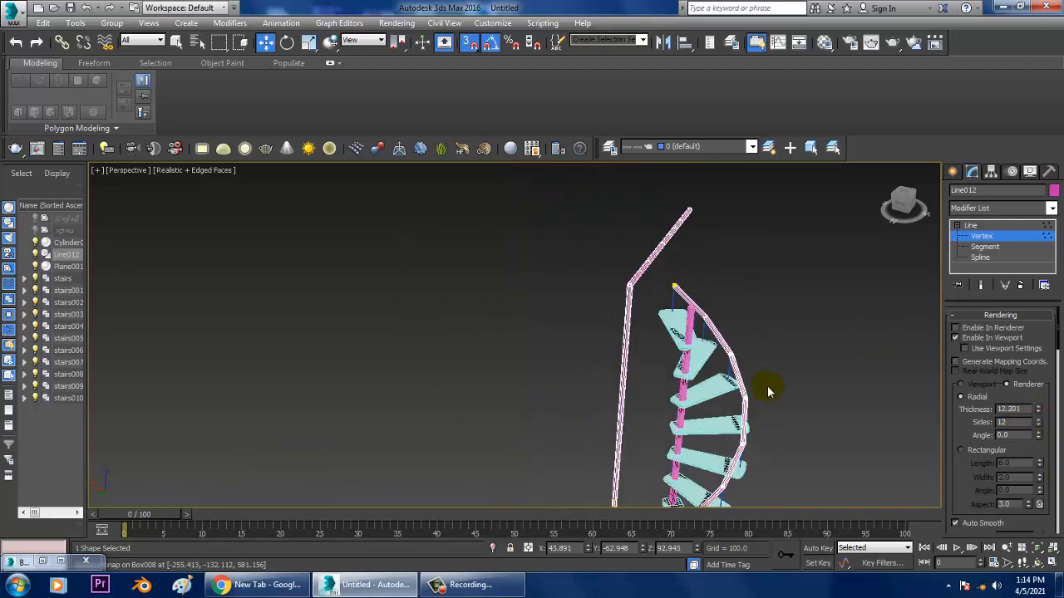
{"action": "left_click", "coordinate": [982, 249]}
{"action": "middle_click_drag", "start_coordinate": [617, 304], "coordinate": [638, 263], "text": "alt"}
{"action": "left_click_drag", "start_coordinate": [688, 333], "coordinate": [690, 334]}
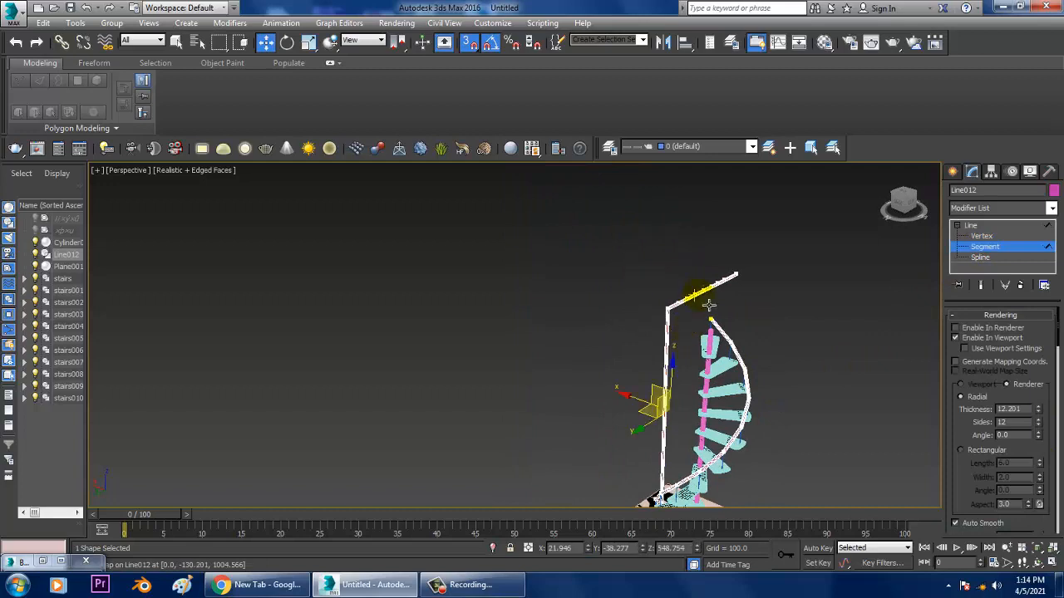
{"action": "scroll", "coordinate": [717, 317], "scroll_direction": "up", "scroll_amount": 3}
{"action": "middle_click_drag", "start_coordinate": [718, 318], "coordinate": [645, 270], "text": "alt"}
{"action": "scroll", "coordinate": [723, 295], "scroll_direction": "down", "scroll_amount": 2}
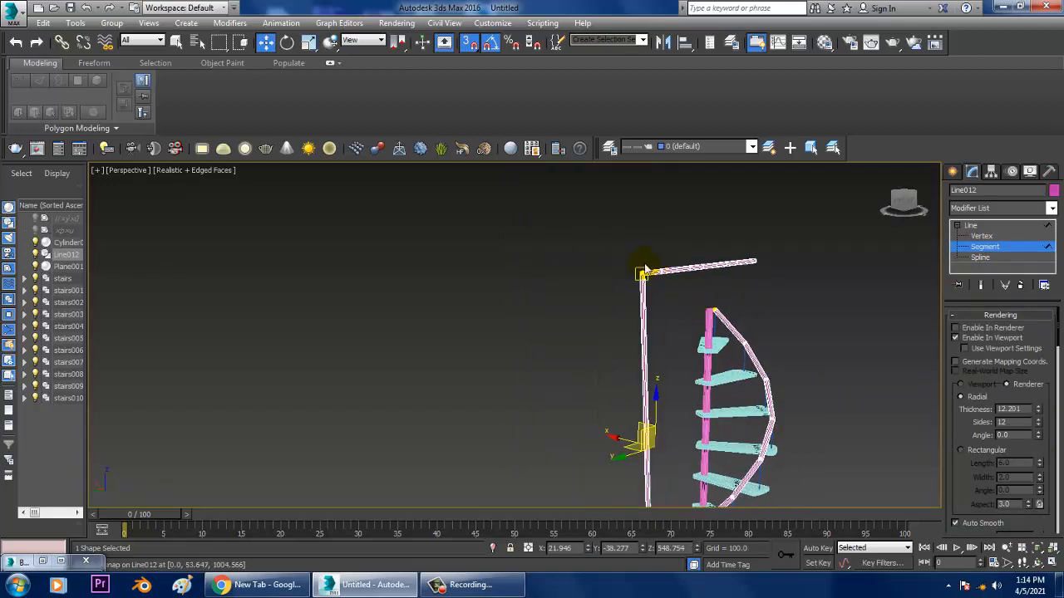
{"action": "left_click_drag", "start_coordinate": [799, 297], "coordinate": [779, 290]}
{"action": "key", "text": "Delete"}
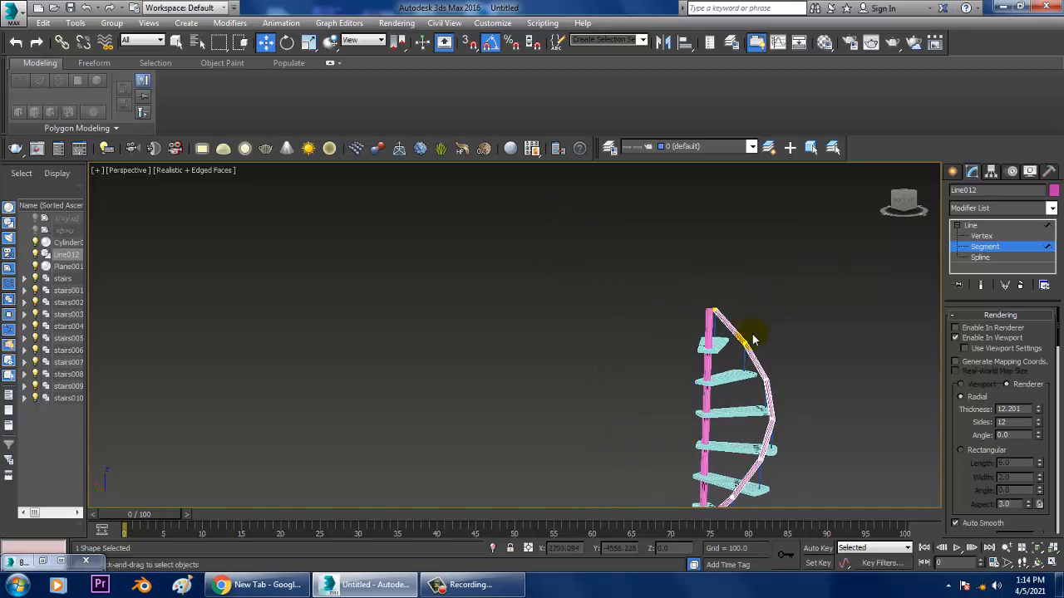
- Examine the trimmed handrail along the stair and review its Rendering and Interpolation settings
{"action": "middle_click_drag", "start_coordinate": [750, 332], "coordinate": [759, 415], "text": "alt"}
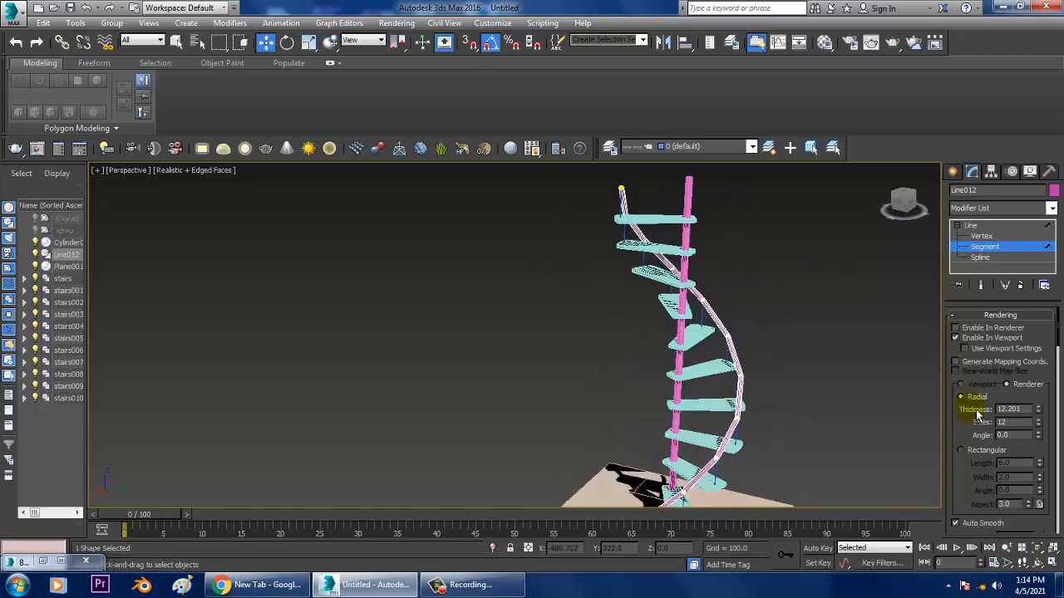
{"action": "middle_click_drag", "start_coordinate": [859, 378], "coordinate": [747, 320], "text": "alt"}
{"action": "scroll", "coordinate": [759, 325], "scroll_direction": "up", "scroll_amount": 3}
{"action": "scroll", "coordinate": [731, 317], "scroll_direction": "up", "scroll_amount": 3}
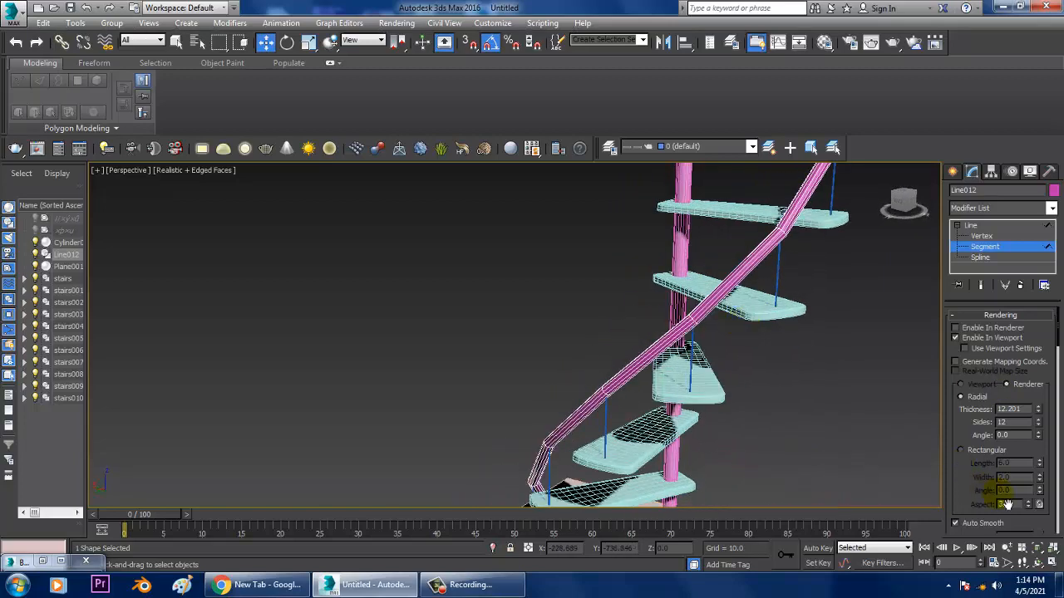
{"action": "left_click_drag", "start_coordinate": [994, 496], "coordinate": [1009, 226]}
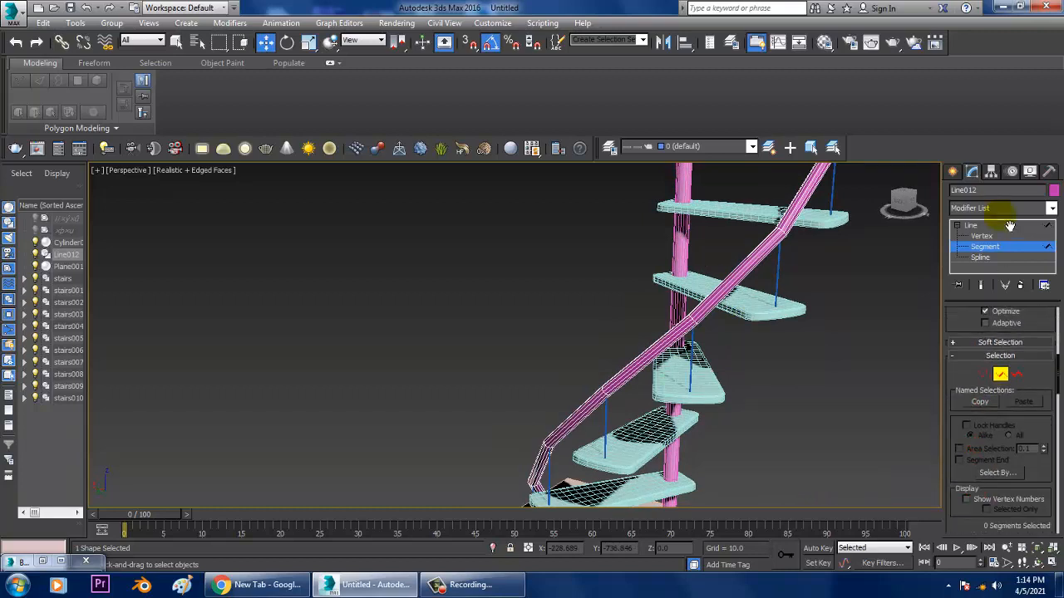
{"action": "left_click_drag", "start_coordinate": [985, 317], "coordinate": [1051, 402]}
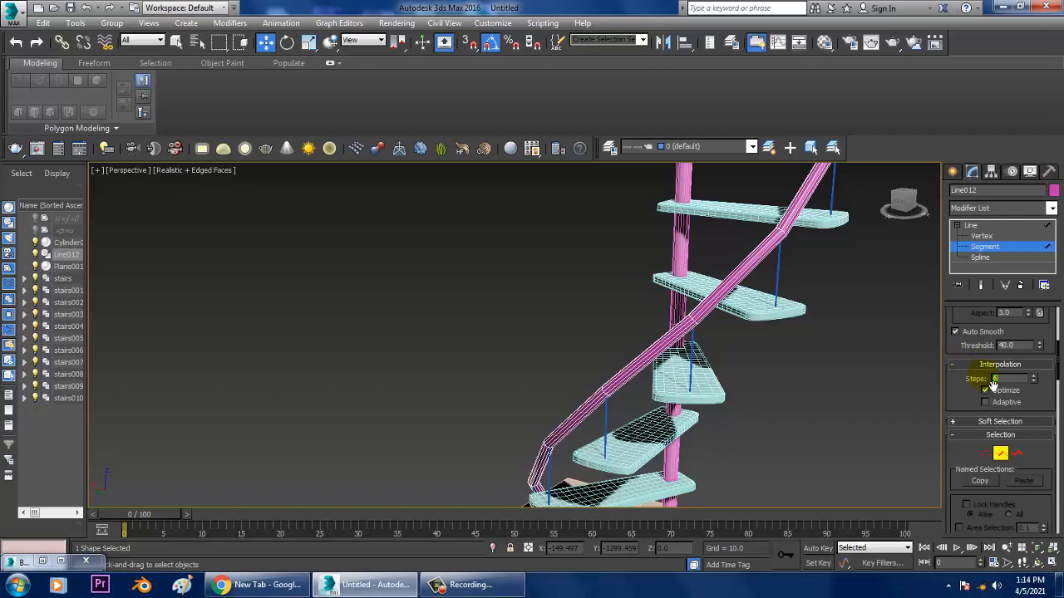
{"action": "scroll", "coordinate": [993, 432], "scroll_direction": "up", "scroll_amount": 3}
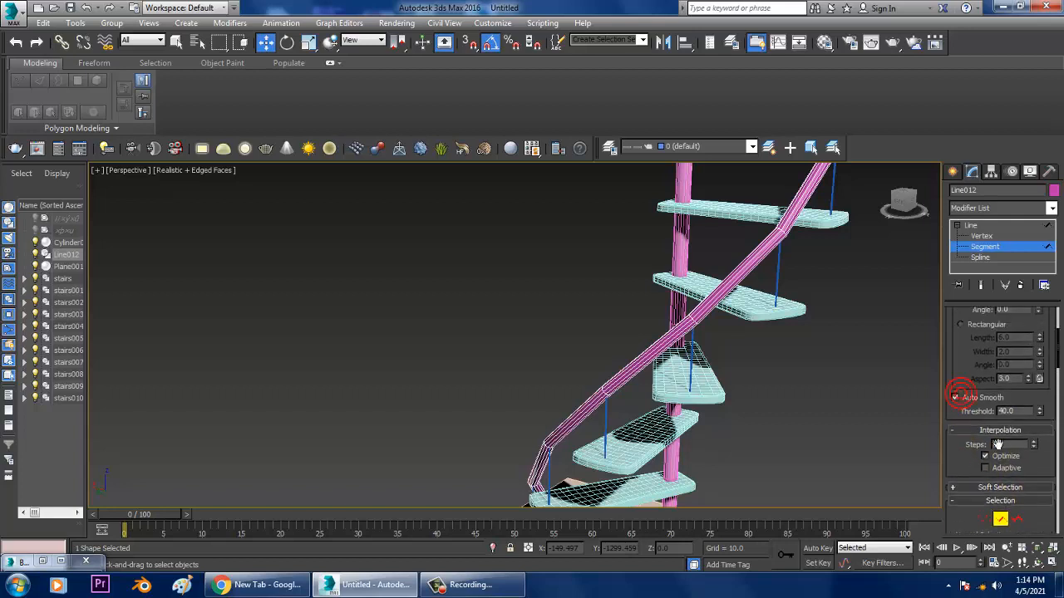
- Try raising the handrail line's Auto Smooth threshold to 247.2 and undo the change
{"action": "left_click_drag", "start_coordinate": [985, 379], "coordinate": [978, 111]}
{"action": "left_click_drag", "start_coordinate": [975, 437], "coordinate": [974, 597]}
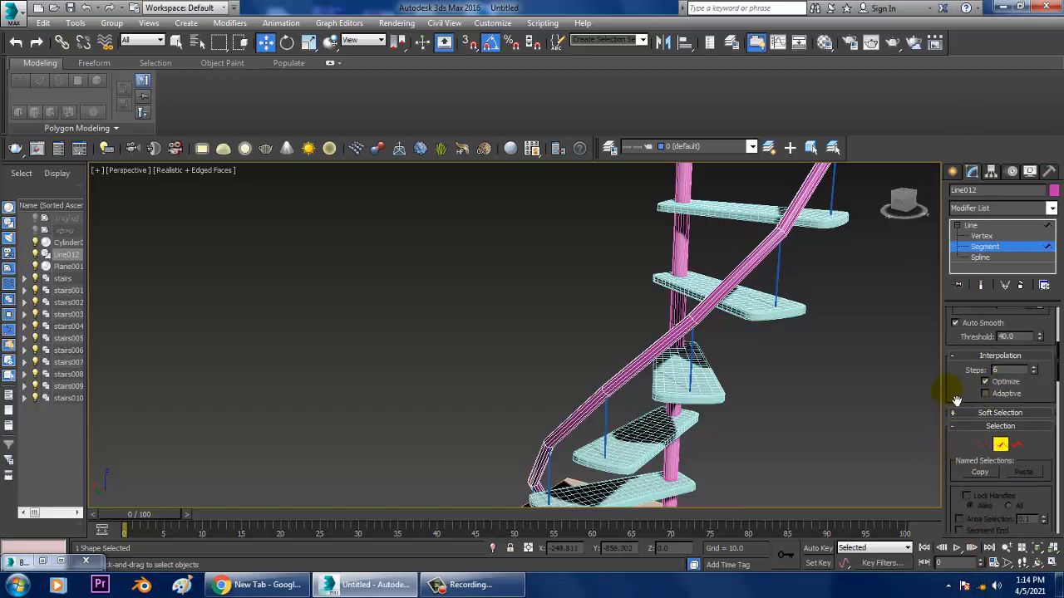
{"action": "left_click", "coordinate": [989, 392]}
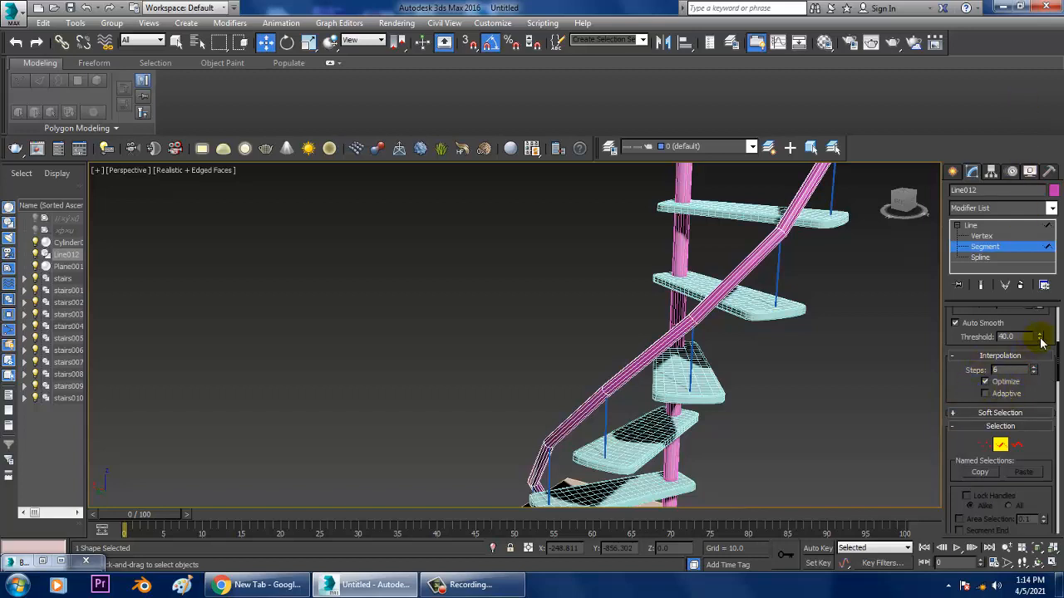
{"action": "left_click_drag", "start_coordinate": [1039, 337], "coordinate": [1052, 267]}
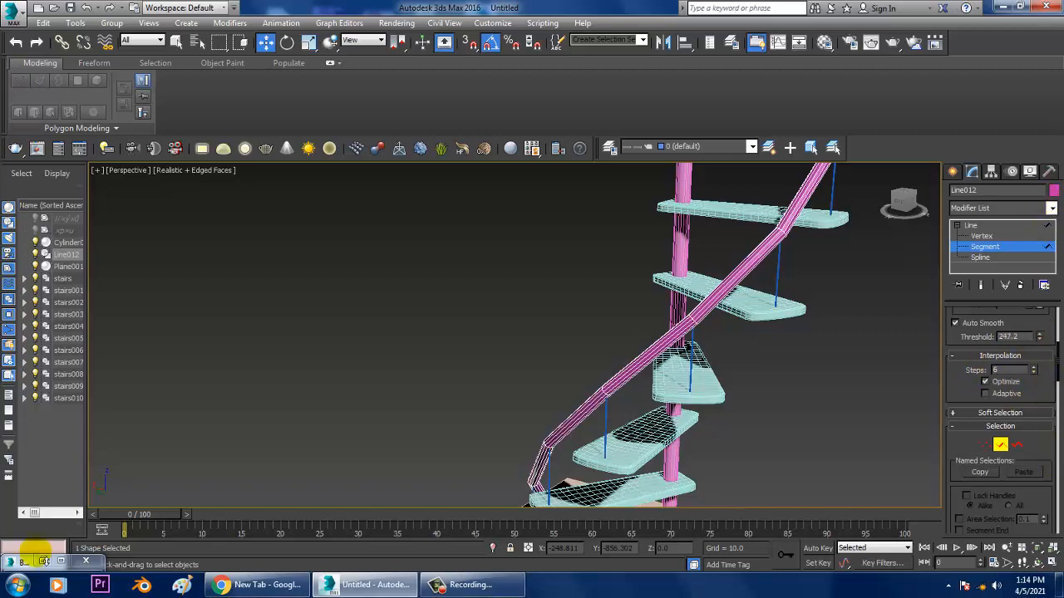
{"action": "key", "text": "ctrl+z"}
- Examine the handrail's curvature around the whole staircase and review the line's rendering and interpolation settings
{"action": "scroll", "coordinate": [676, 320], "scroll_direction": "down", "scroll_amount": 8}
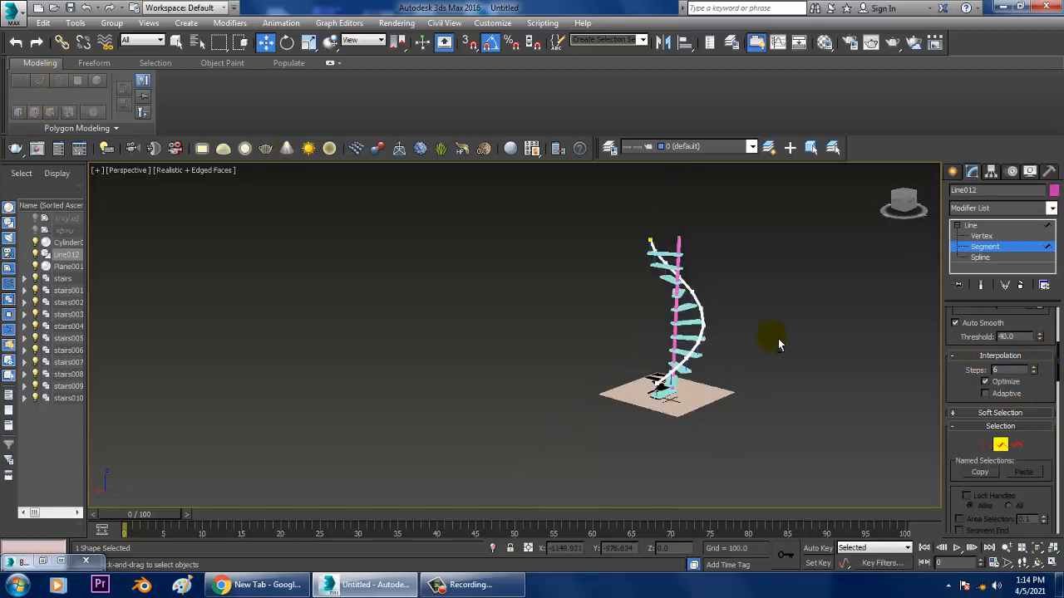
{"action": "scroll", "coordinate": [778, 344], "scroll_direction": "up", "scroll_amount": 8}
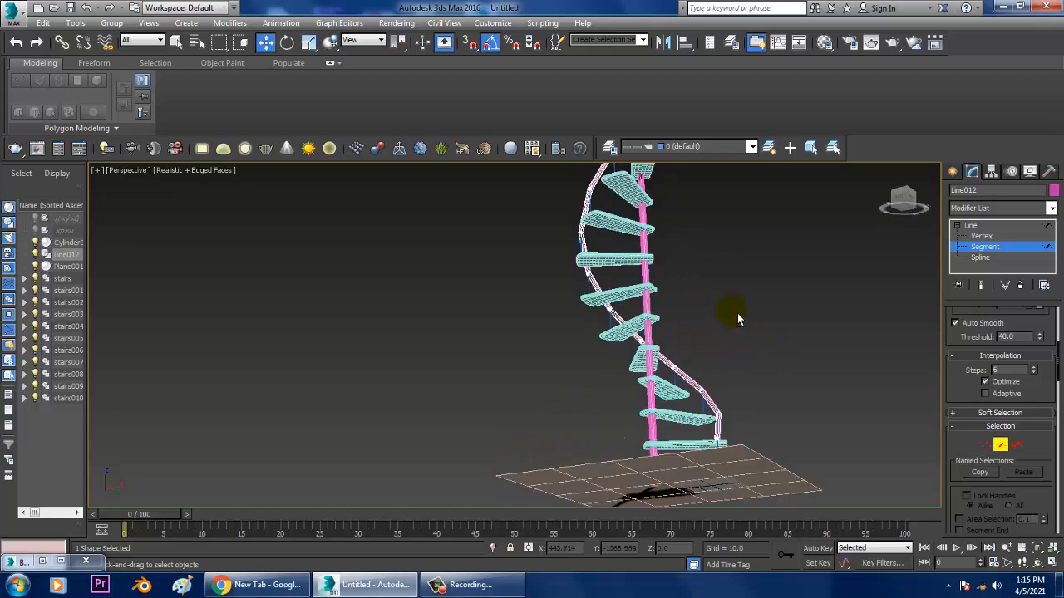
{"action": "middle_click_drag", "start_coordinate": [737, 313], "coordinate": [641, 340], "text": "alt"}
{"action": "scroll", "coordinate": [607, 338], "scroll_direction": "down", "scroll_amount": 3}
{"action": "scroll", "coordinate": [641, 340], "scroll_direction": "up", "scroll_amount": 3}
{"action": "scroll", "coordinate": [715, 359], "scroll_direction": "down", "scroll_amount": 1}
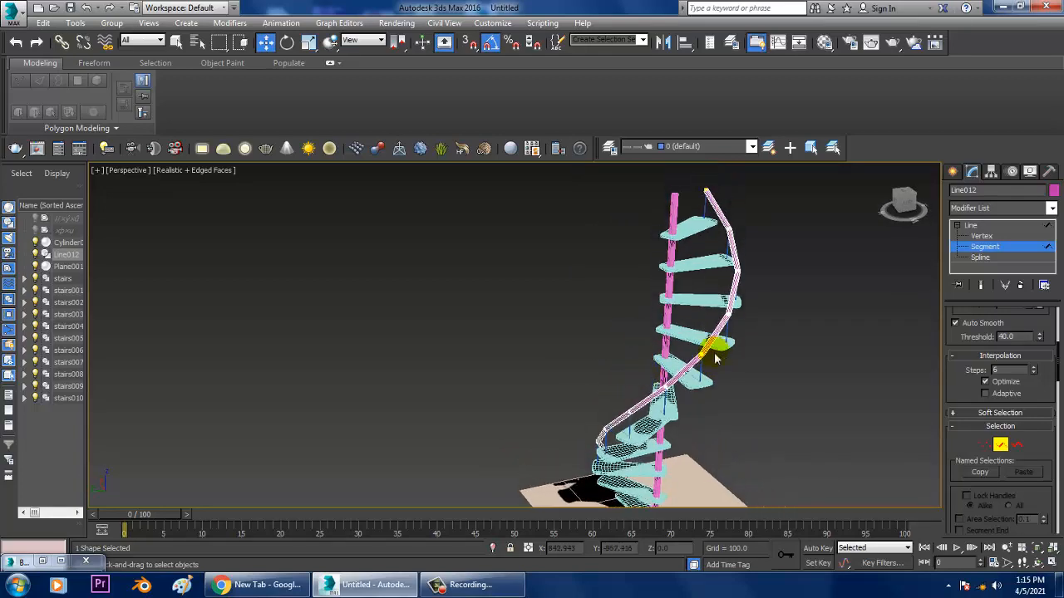
{"action": "left_click_drag", "start_coordinate": [964, 352], "coordinate": [976, 396]}
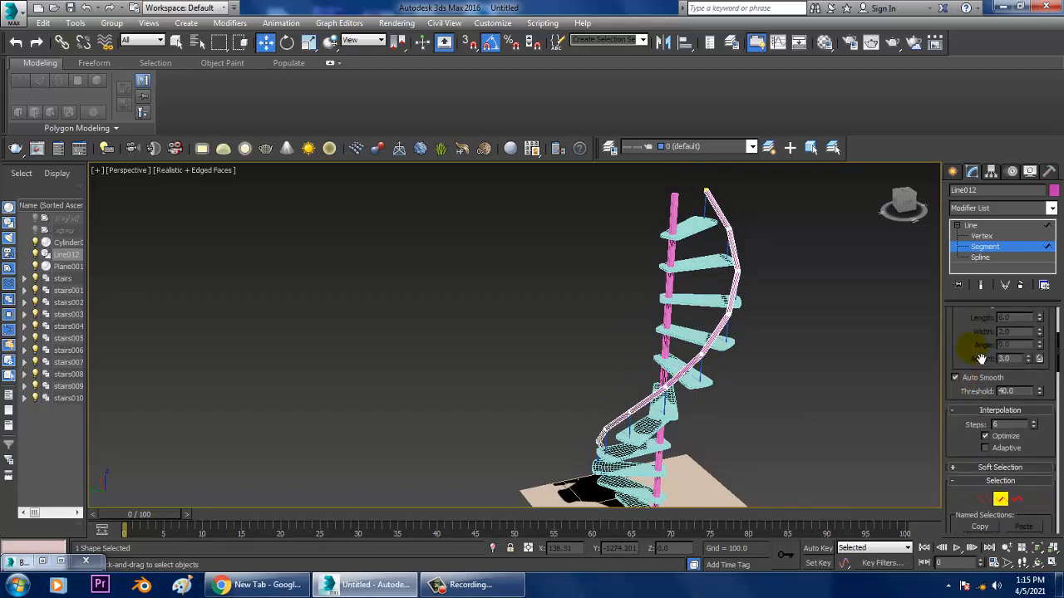
{"action": "scroll", "coordinate": [981, 359], "scroll_direction": "up", "scroll_amount": 3}
{"action": "scroll", "coordinate": [962, 369], "scroll_direction": "down", "scroll_amount": 5}
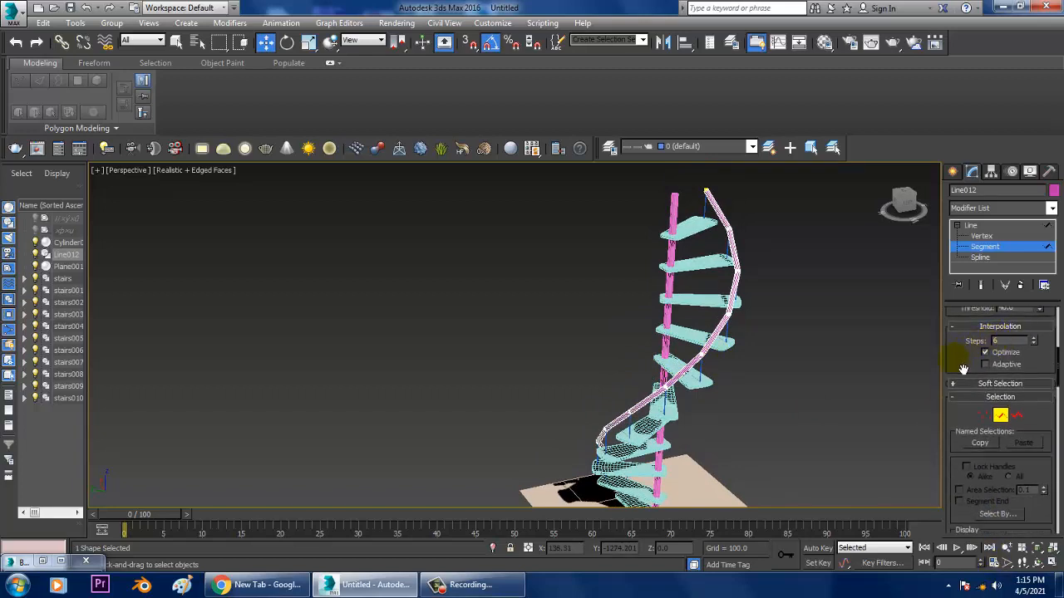
- Widen the command panel to three columns, and set the handrail line's Interpolation Steps to 100 at object level
{"action": "left_click_drag", "start_coordinate": [950, 359], "coordinate": [788, 356]}
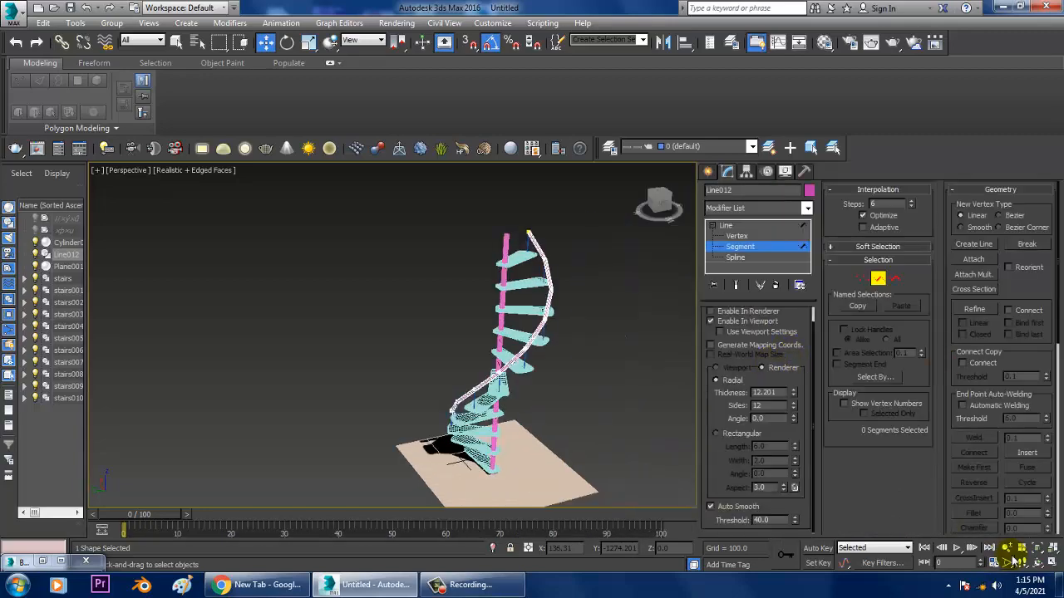
{"action": "left_click_drag", "start_coordinate": [957, 452], "coordinate": [944, 189]}
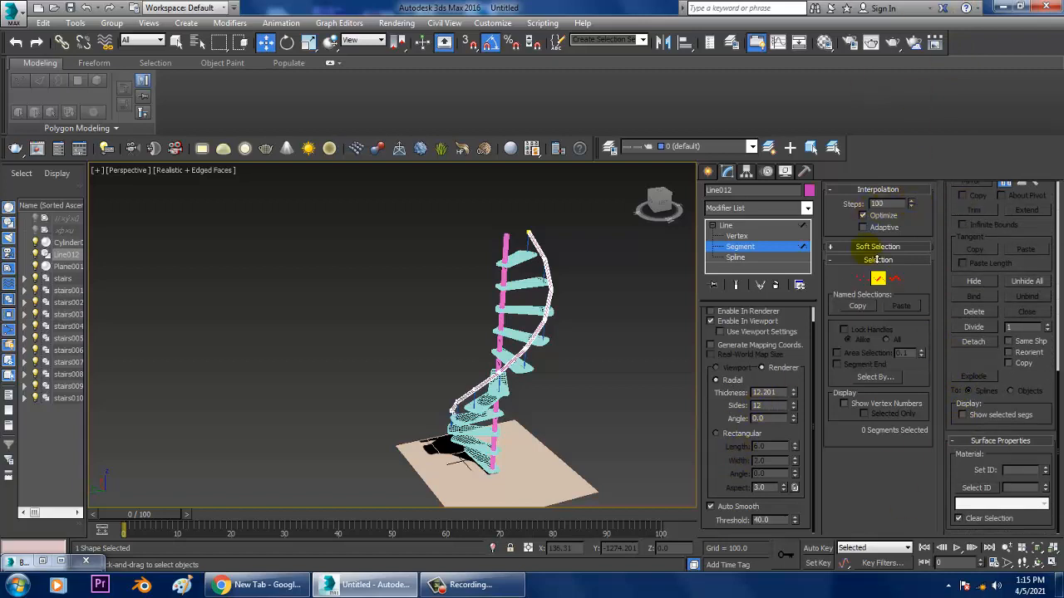
{"action": "left_click_drag", "start_coordinate": [908, 207], "coordinate": [909, 218]}
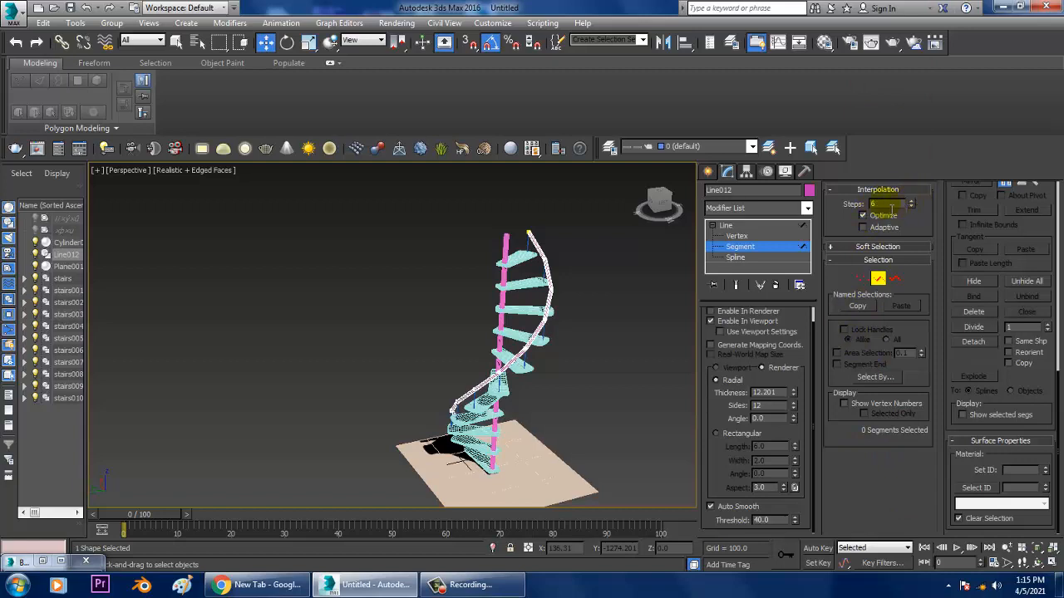
{"action": "left_click", "coordinate": [731, 226]}
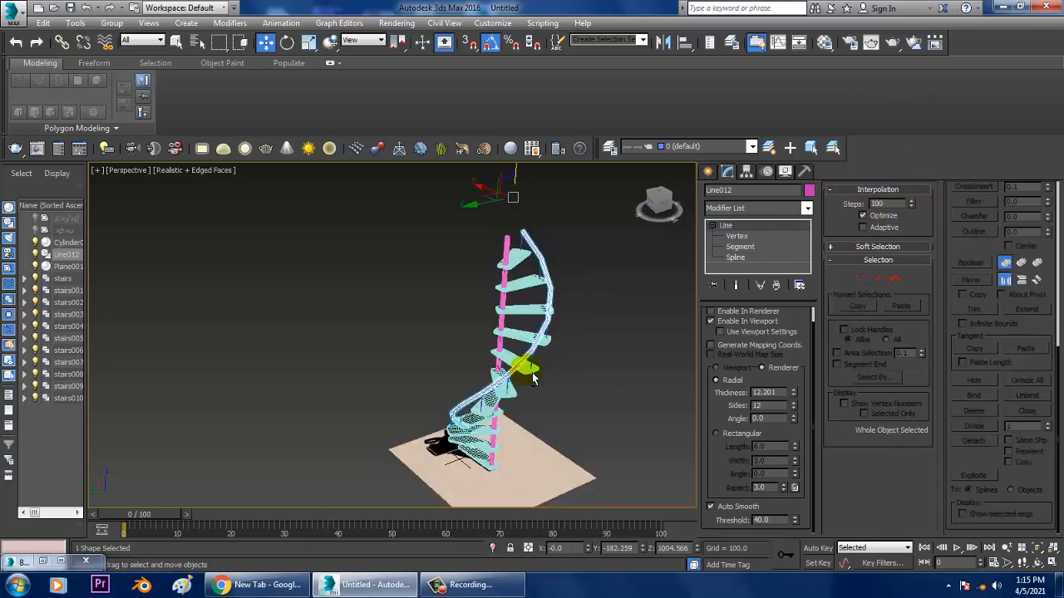
{"action": "scroll", "coordinate": [534, 387], "scroll_direction": "up", "scroll_amount": 6}
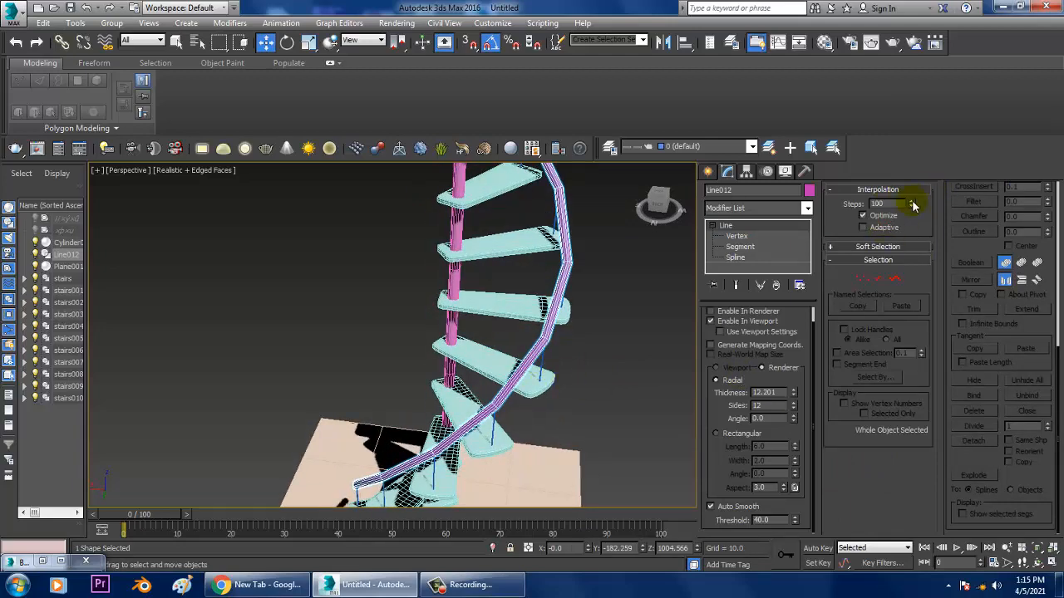
- Convert the handrail line to an Editable Poly
{"action": "left_click", "coordinate": [807, 208]}
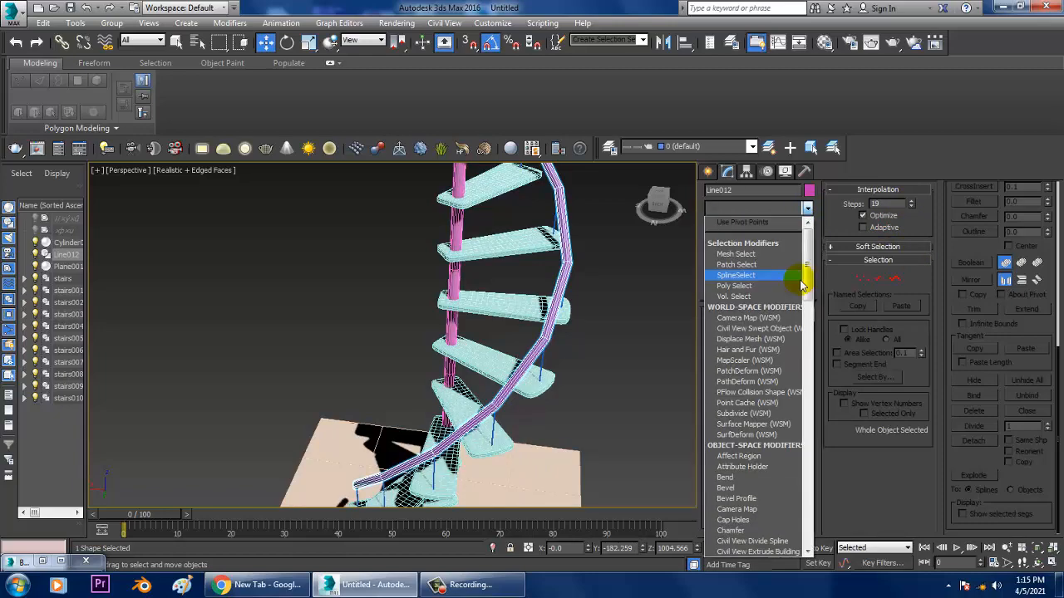
{"action": "right_click", "coordinate": [561, 303]}
{"action": "mouse_move", "coordinate": [613, 418]}
{"action": "left_click", "coordinate": [752, 445]}
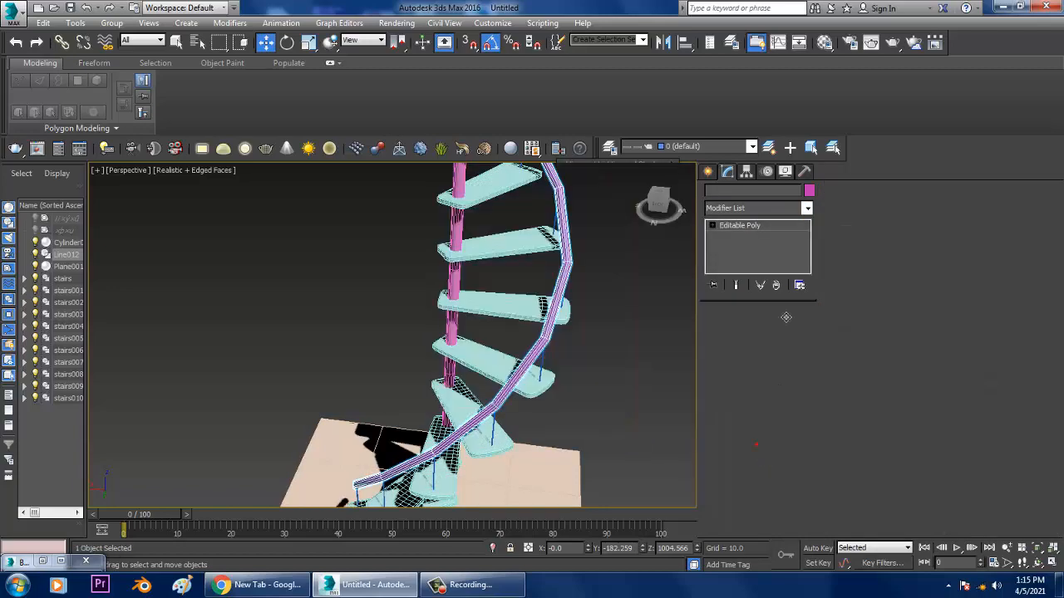
- Try a TurboSmooth modifier on the handrail and inspect its lower end
{"action": "left_click", "coordinate": [737, 208]}
{"action": "type", "text": "tu"}
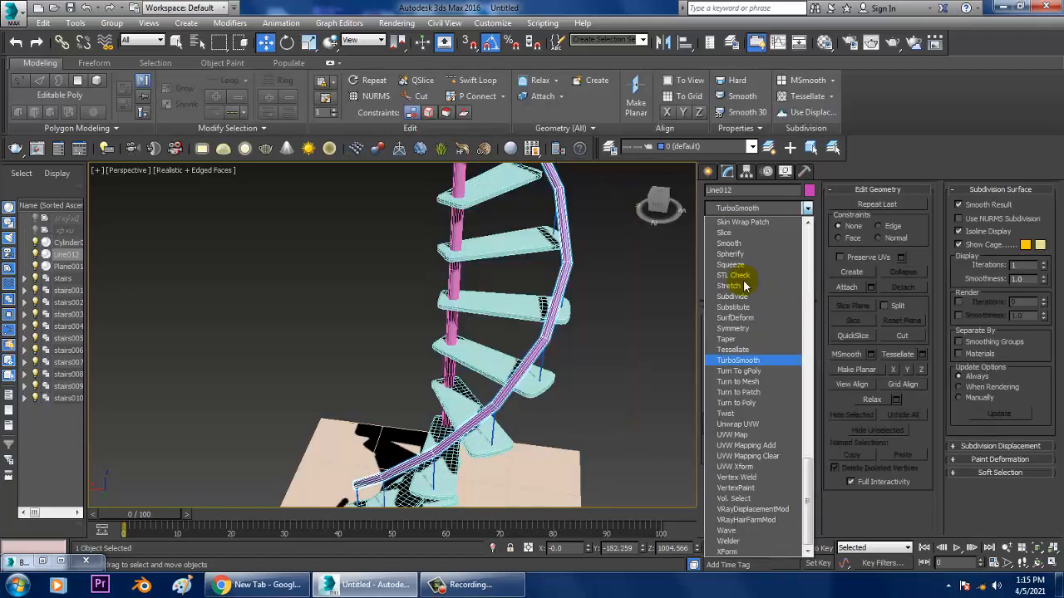
{"action": "left_click", "coordinate": [751, 361]}
{"action": "middle_click_drag", "start_coordinate": [587, 336], "coordinate": [518, 375], "text": "alt"}
{"action": "scroll", "coordinate": [511, 389], "scroll_direction": "up", "scroll_amount": 6}
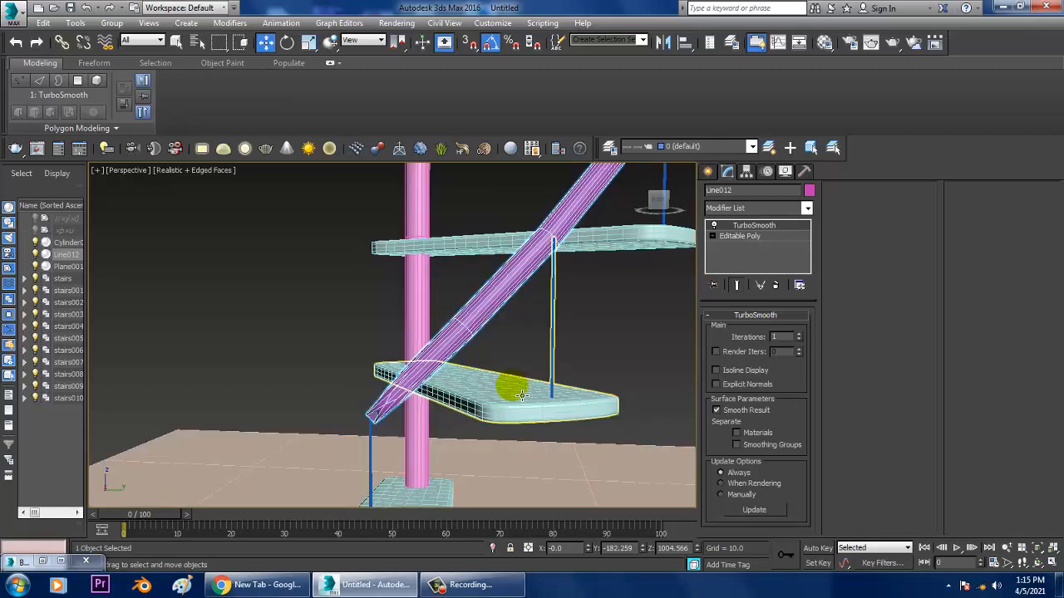
- Disable TurboSmooth on the handrail and collapse it back to an Editable Poly
{"action": "left_click", "coordinate": [714, 225]}
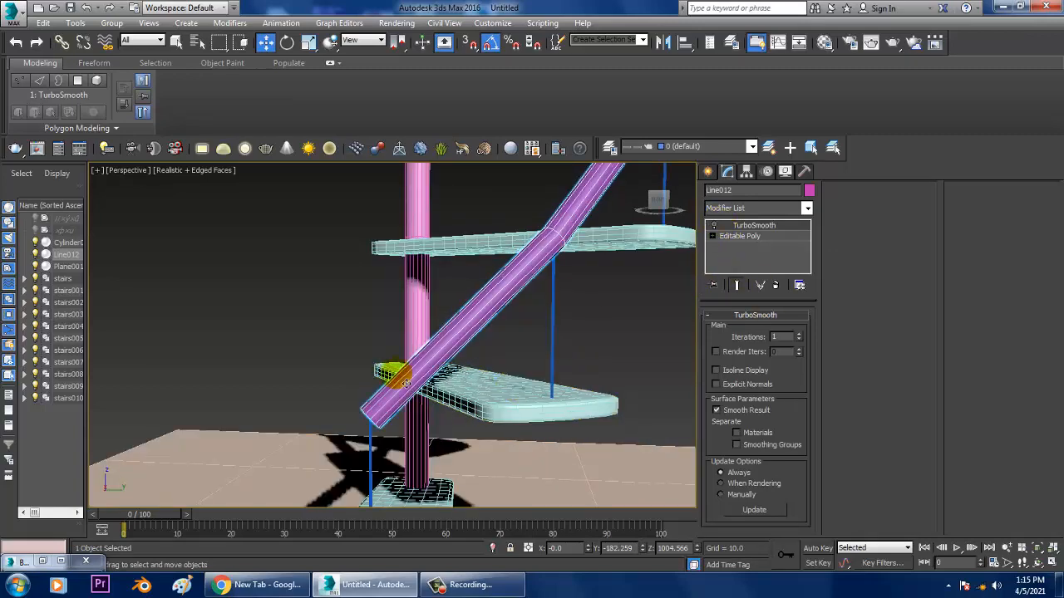
{"action": "middle_click_drag", "start_coordinate": [405, 381], "coordinate": [582, 399], "text": "alt"}
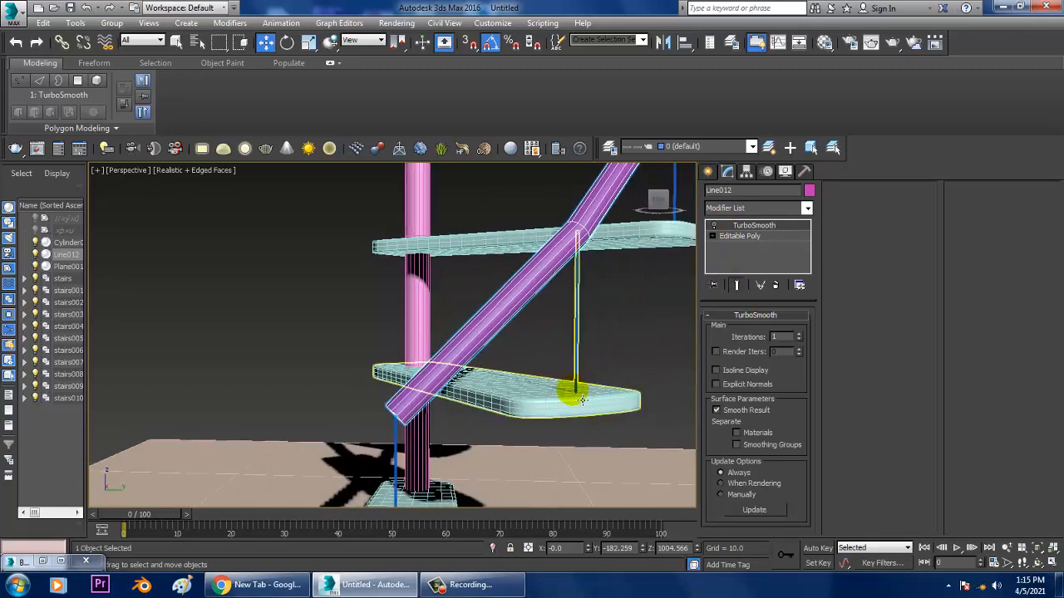
{"action": "right_click", "coordinate": [518, 293]}
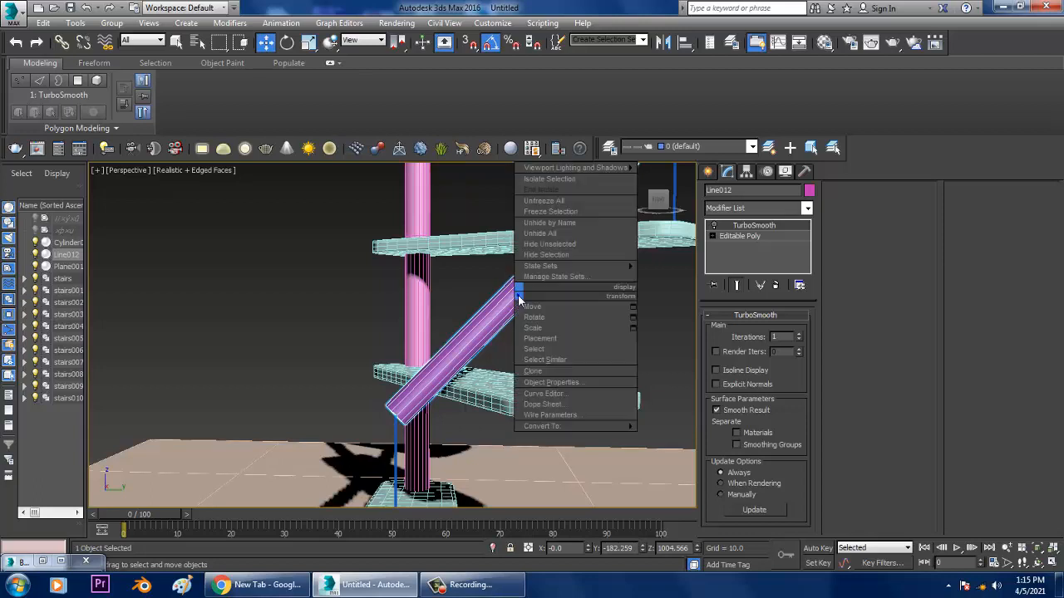
{"action": "mouse_move", "coordinate": [598, 426]}
{"action": "left_click", "coordinate": [704, 437]}
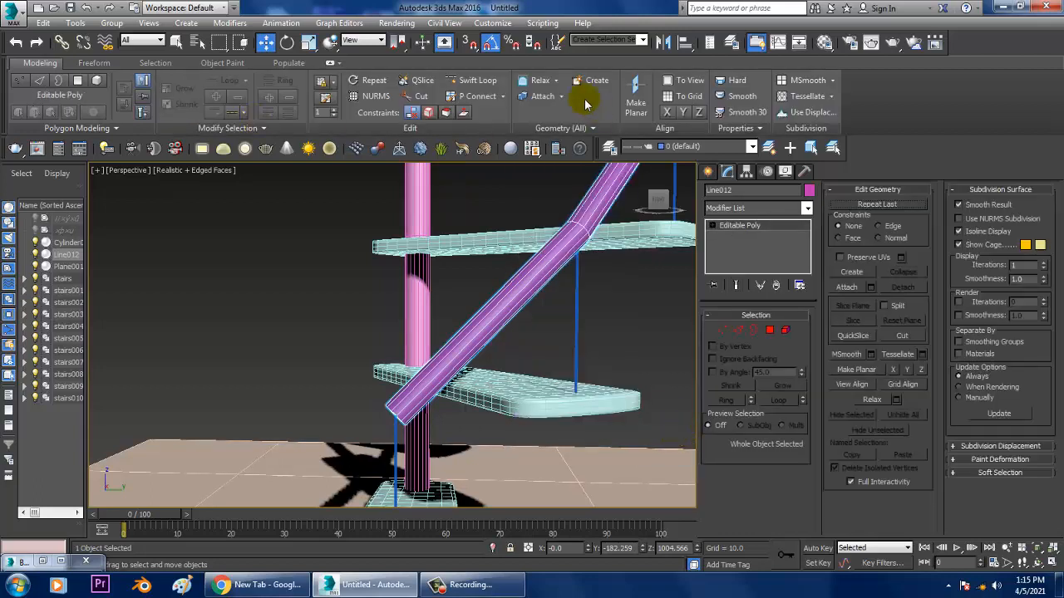
- Use Swift Loop to add supporting edge loops near the handrail's ends, and return to the Move tool
{"action": "left_click", "coordinate": [475, 79]}
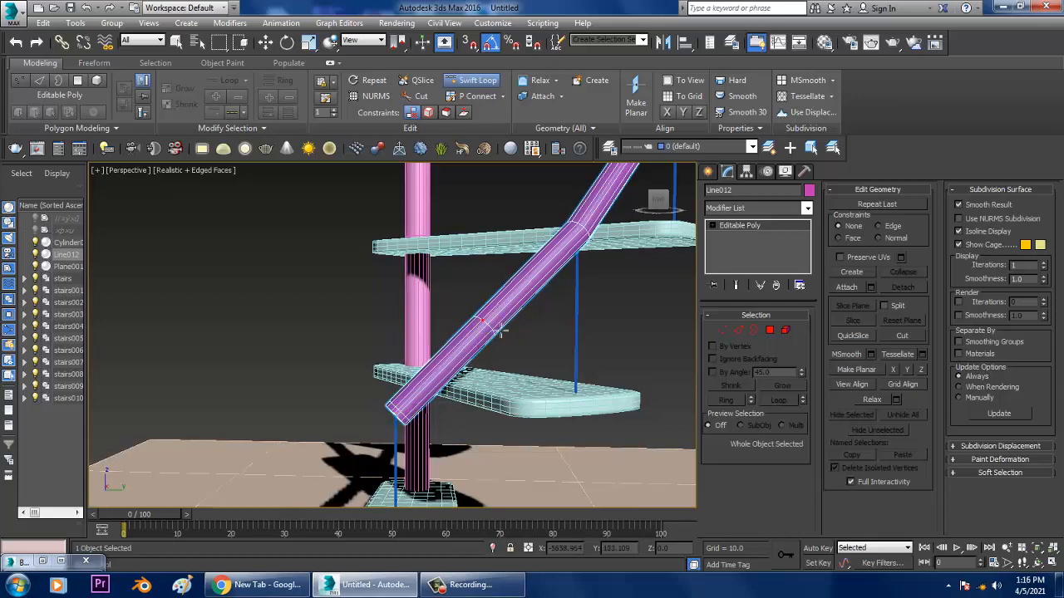
{"action": "scroll", "coordinate": [609, 241], "scroll_direction": "down", "scroll_amount": 4}
{"action": "middle_click_drag", "start_coordinate": [609, 241], "coordinate": [584, 418], "text": "alt"}
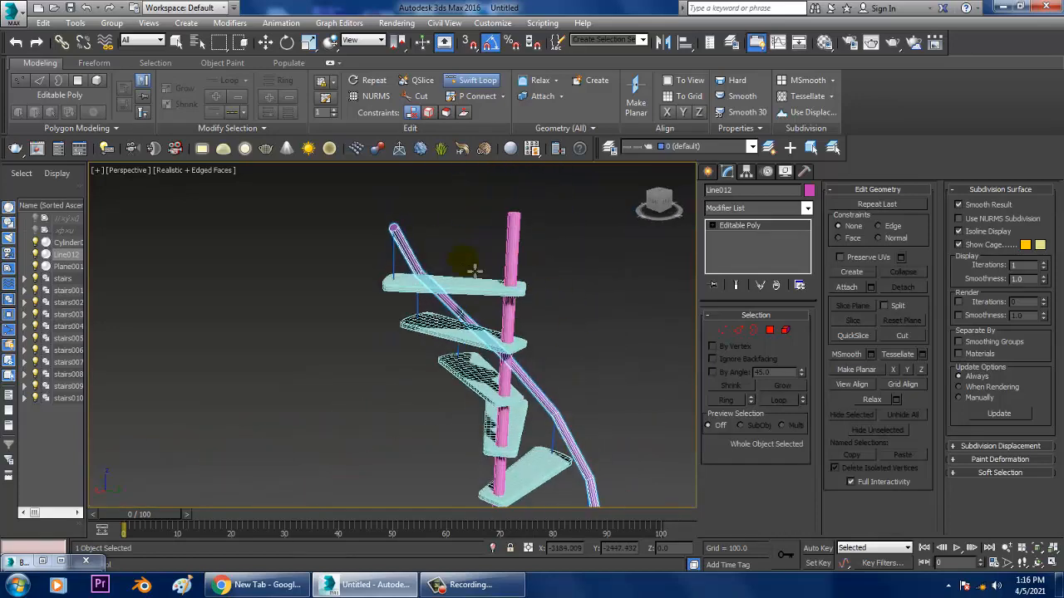
{"action": "scroll", "coordinate": [472, 279], "scroll_direction": "up", "scroll_amount": 4}
{"action": "scroll", "coordinate": [565, 287], "scroll_direction": "up", "scroll_amount": 4}
{"action": "scroll", "coordinate": [574, 271], "scroll_direction": "down", "scroll_amount": 5}
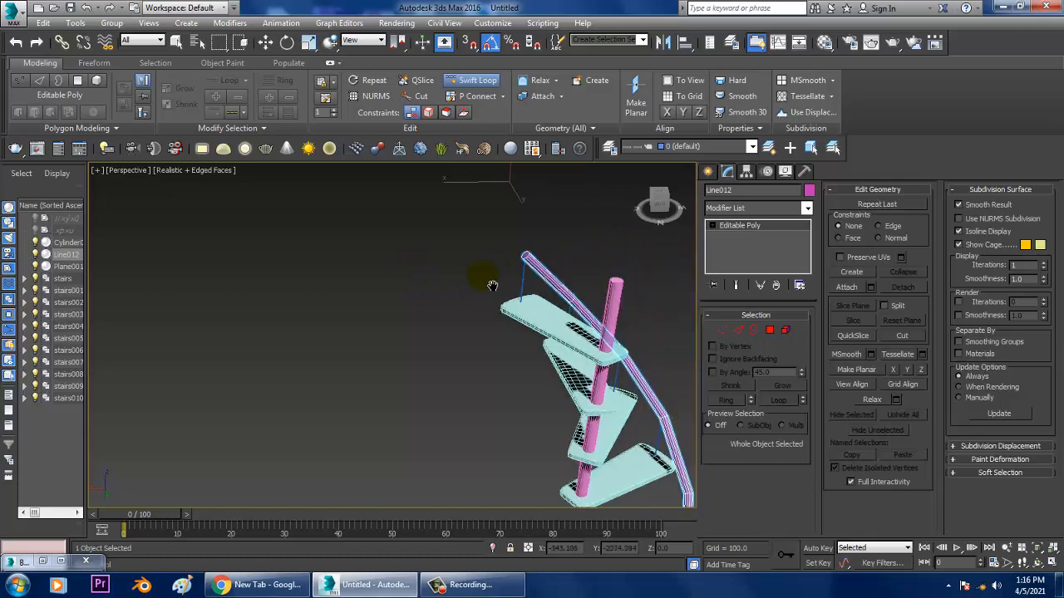
{"action": "scroll", "coordinate": [527, 298], "scroll_direction": "up", "scroll_amount": 4}
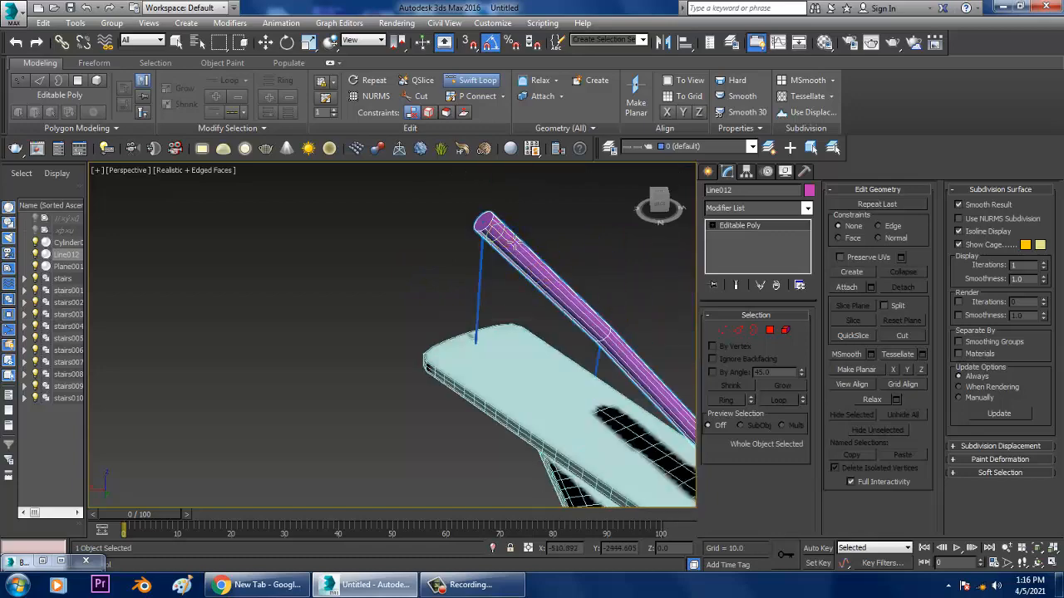
{"action": "scroll", "coordinate": [575, 297], "scroll_direction": "down", "scroll_amount": 5}
{"action": "middle_click_drag", "start_coordinate": [612, 329], "coordinate": [661, 322], "text": "alt"}
{"action": "key", "text": "w"}
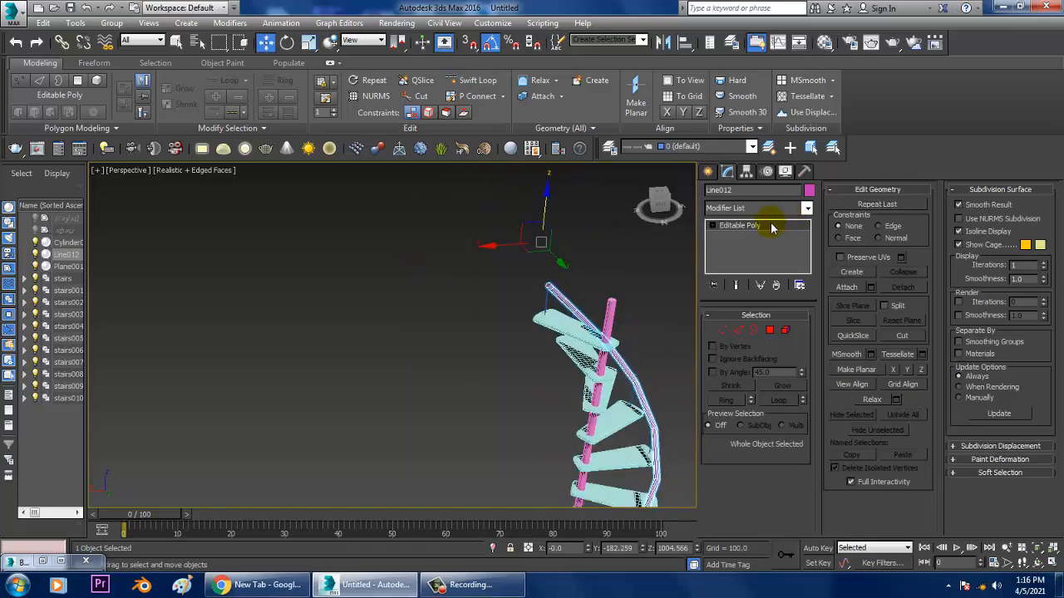
- Apply a TurboSmooth modifier to the handrail poly
{"action": "left_click", "coordinate": [770, 225]}
{"action": "key", "text": "1"}
{"action": "left_click", "coordinate": [807, 208]}
{"action": "scroll", "coordinate": [806, 320], "scroll_direction": "down", "scroll_amount": 10}
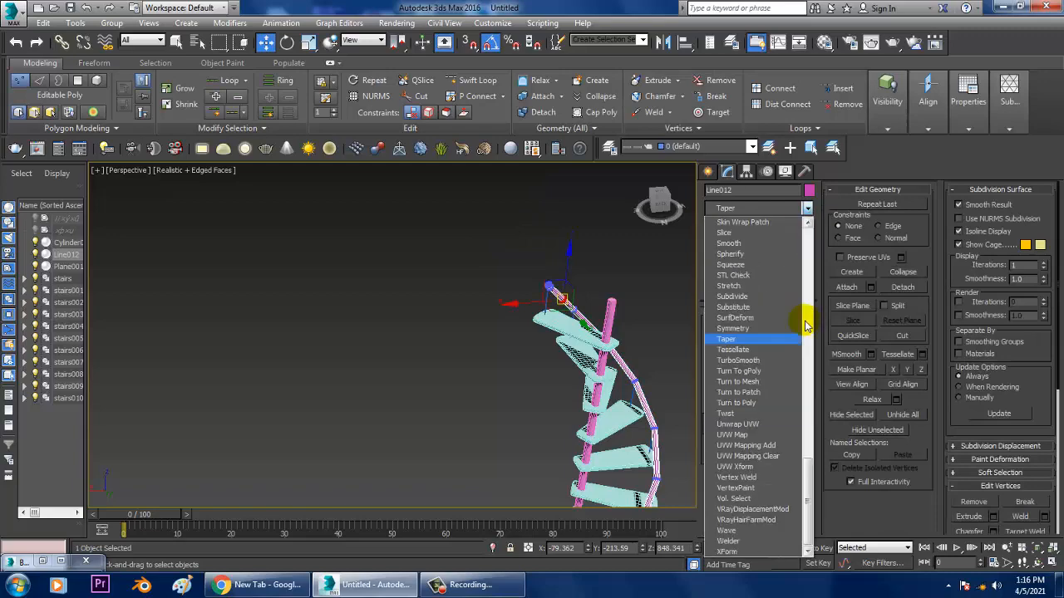
{"action": "left_click", "coordinate": [752, 361]}
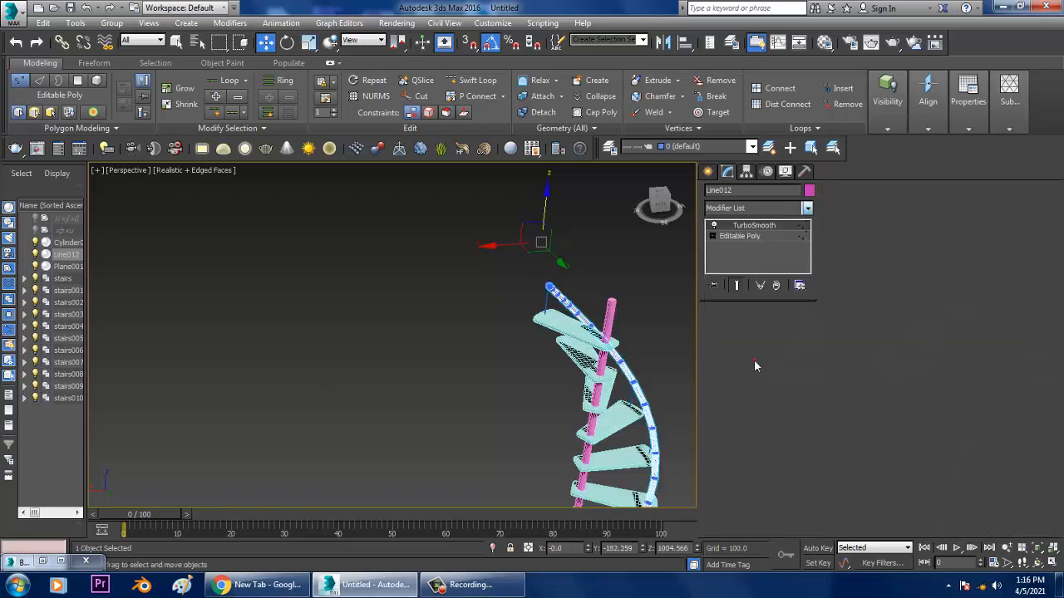
- Inspect the handrail along the stair and compare its shape with TurboSmooth switched off and on
{"action": "scroll", "coordinate": [641, 357], "scroll_direction": "down", "scroll_amount": 3}
{"action": "middle_click_drag", "start_coordinate": [623, 341], "coordinate": [607, 283]}
{"action": "scroll", "coordinate": [613, 333], "scroll_direction": "up", "scroll_amount": 5}
{"action": "scroll", "coordinate": [572, 289], "scroll_direction": "up", "scroll_amount": 3}
{"action": "scroll", "coordinate": [571, 285], "scroll_direction": "down", "scroll_amount": 4}
{"action": "scroll", "coordinate": [596, 280], "scroll_direction": "down", "scroll_amount": 3}
{"action": "scroll", "coordinate": [608, 313], "scroll_direction": "up", "scroll_amount": 6}
{"action": "left_click", "coordinate": [712, 226]}
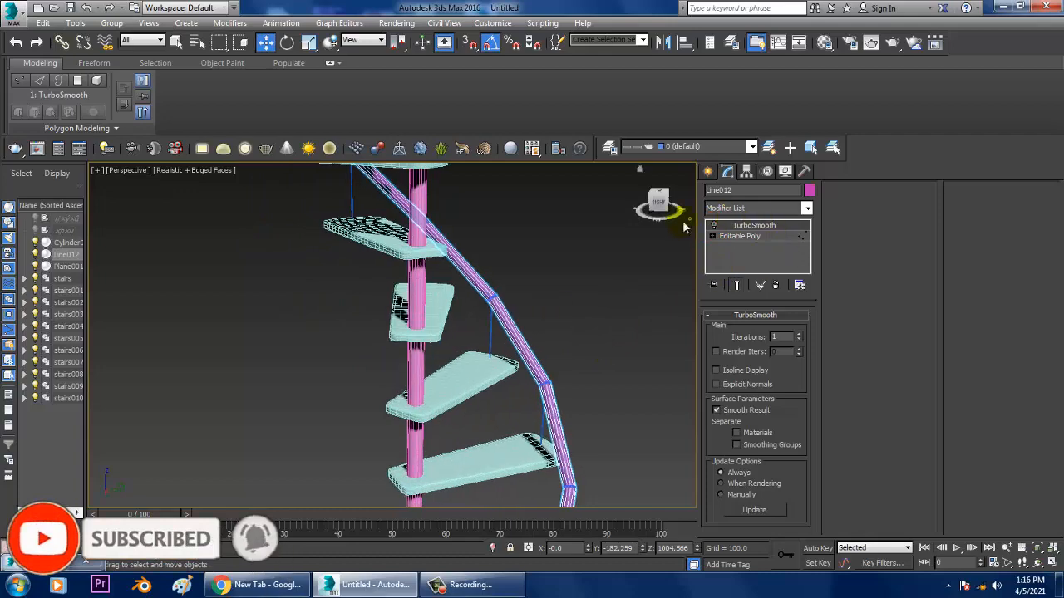
{"action": "left_click", "coordinate": [713, 226]}
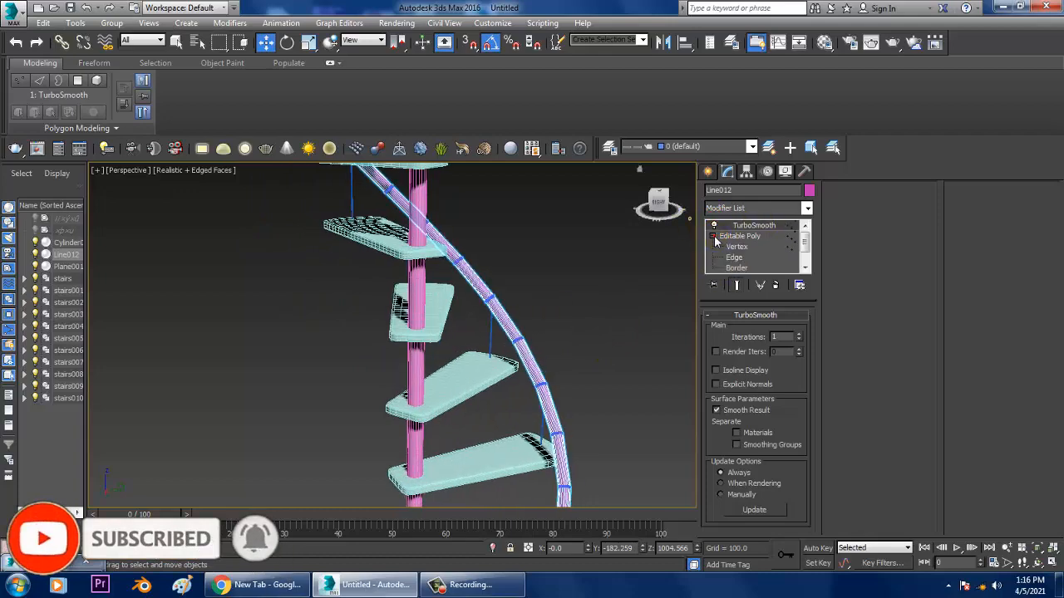
- Leave the handrail's Vertex level, return to its TurboSmooth modifier and deselect the handrail
{"action": "left_click", "coordinate": [749, 235]}
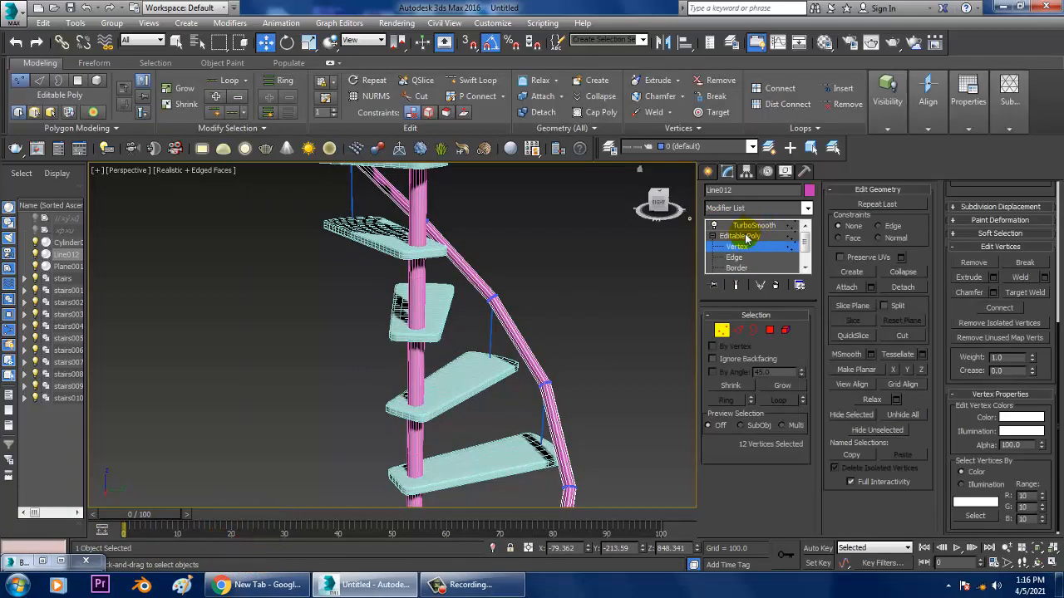
{"action": "left_click", "coordinate": [746, 237]}
{"action": "left_click", "coordinate": [753, 228]}
{"action": "left_click", "coordinate": [626, 260]}
- Select all the staircase parts without the ground plane, give them a common grey object colour and deselect them
{"action": "scroll", "coordinate": [626, 260], "scroll_direction": "down", "scroll_amount": 3}
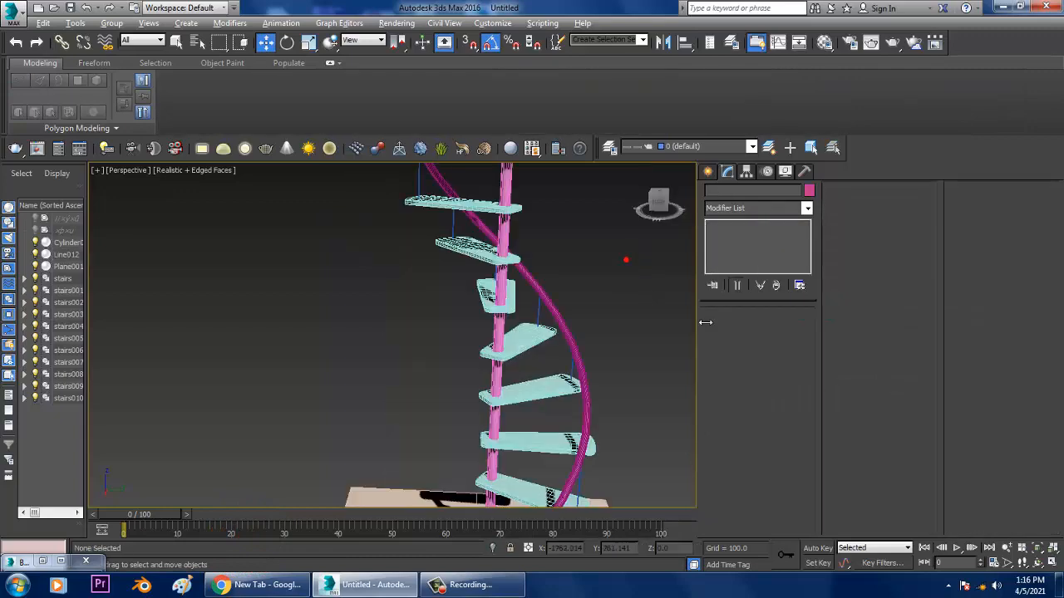
{"action": "scroll", "coordinate": [576, 321], "scroll_direction": "down", "scroll_amount": 4}
{"action": "key", "text": "ctrl+a"}
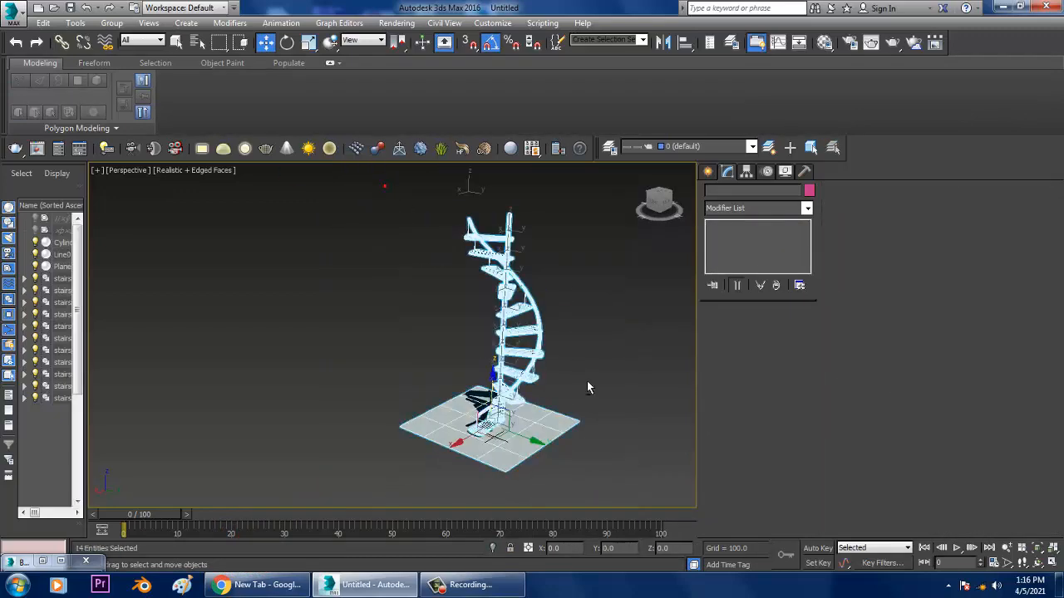
{"action": "middle_click_drag", "start_coordinate": [619, 421], "coordinate": [666, 310], "text": "alt"}
{"action": "scroll", "coordinate": [589, 362], "scroll_direction": "up", "scroll_amount": 6}
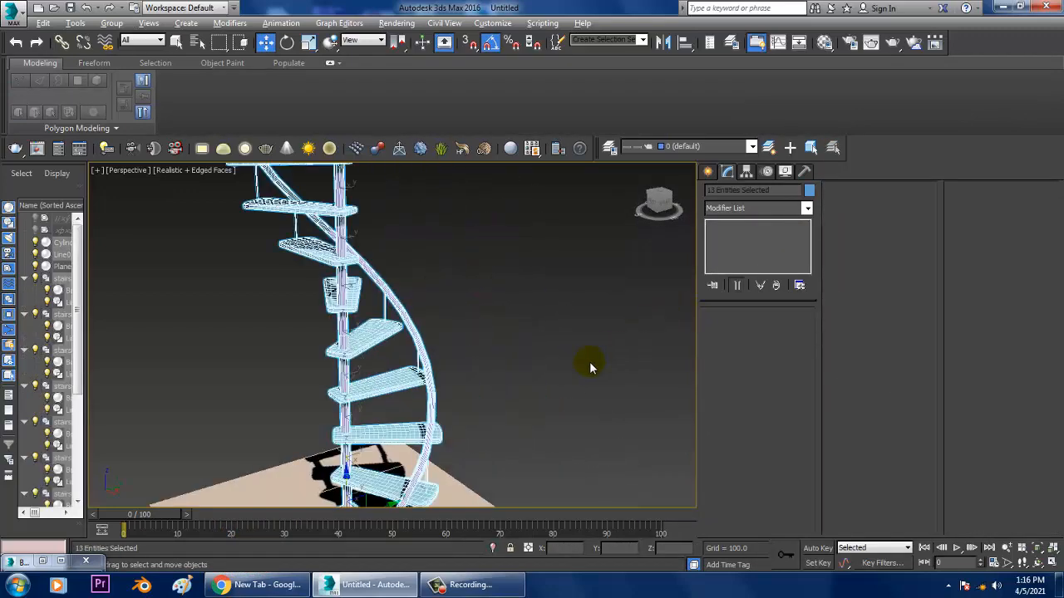
{"action": "left_click", "coordinate": [809, 191]}
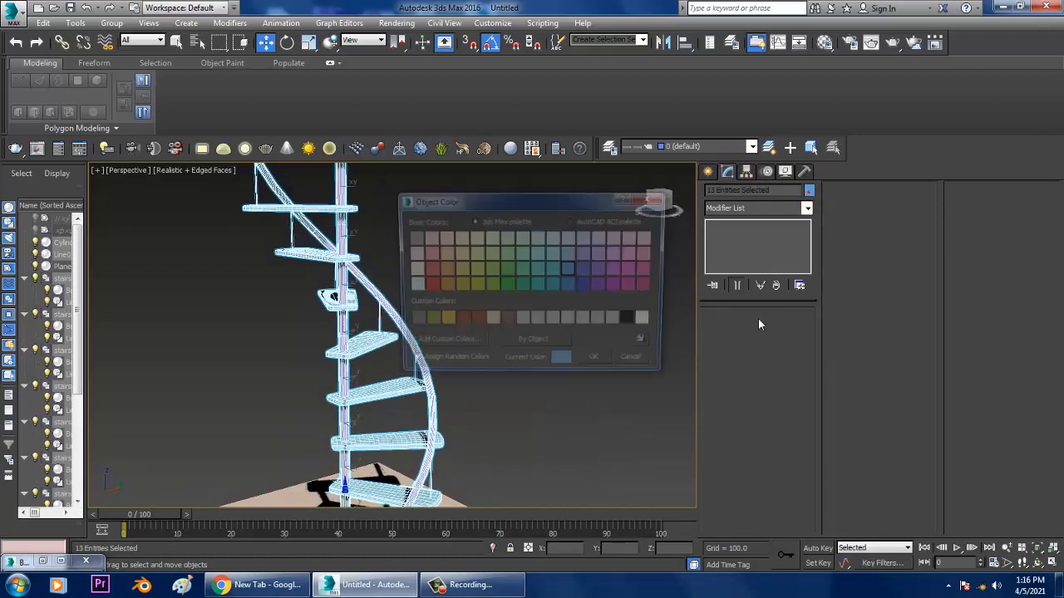
{"action": "left_click", "coordinate": [607, 363]}
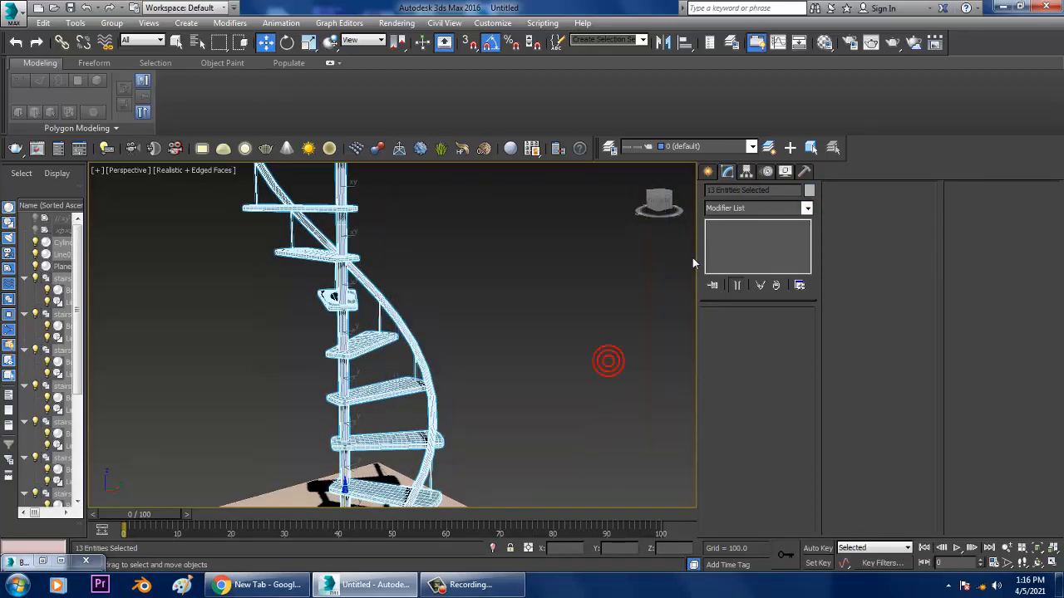
{"action": "left_click", "coordinate": [638, 281]}
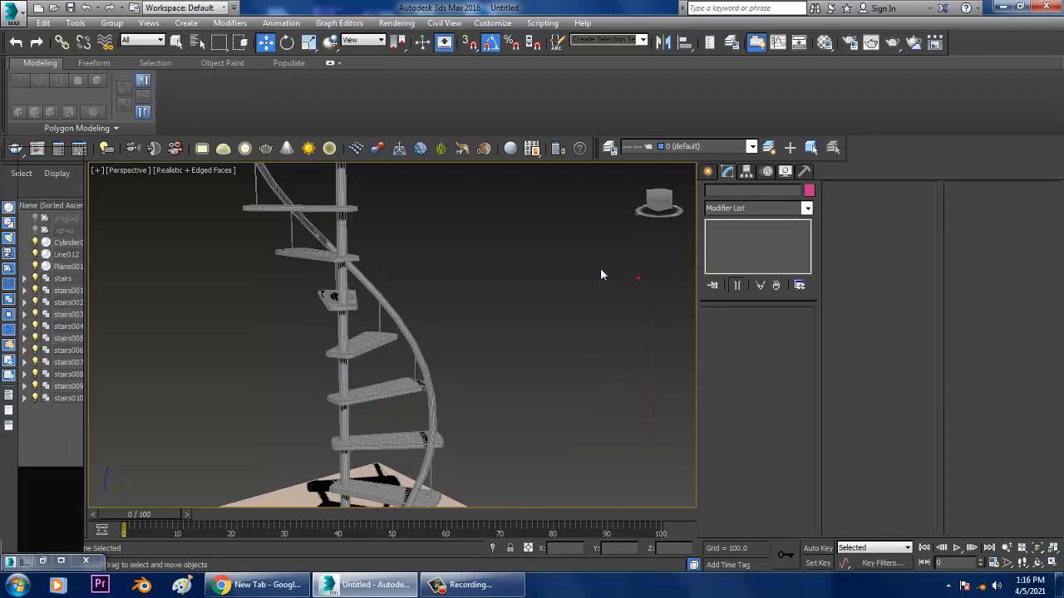
- Switch to Expert Mode and scale up the ground plane beneath the staircase
{"action": "key", "text": "ctrl+x"}
{"action": "middle_click_drag", "start_coordinate": [629, 322], "coordinate": [654, 371], "text": "alt"}
{"action": "scroll", "coordinate": [615, 325], "scroll_direction": "down", "scroll_amount": 3}
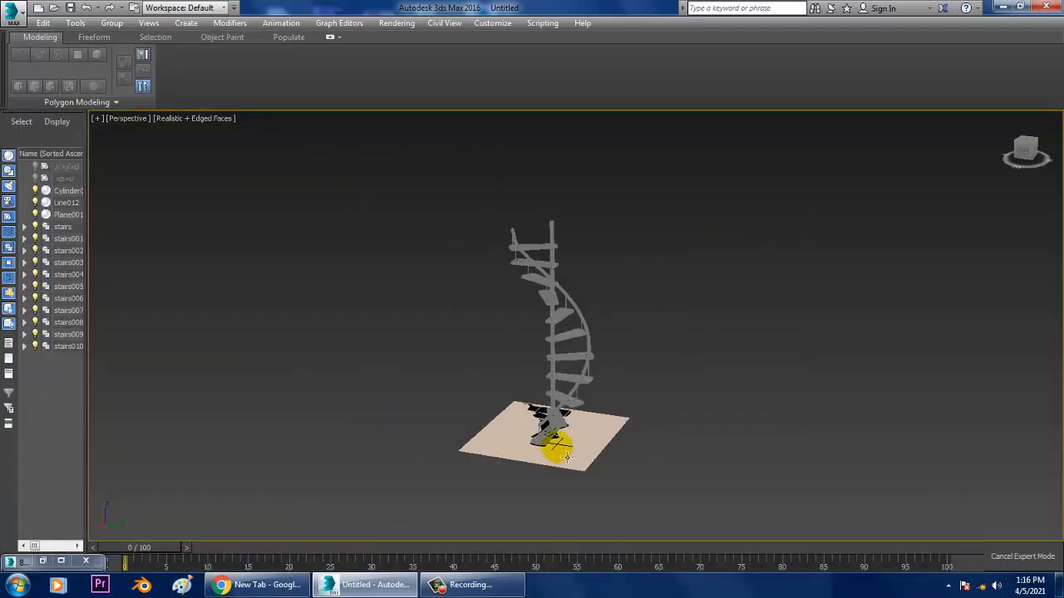
{"action": "left_click", "coordinate": [589, 467]}
{"action": "scroll", "coordinate": [548, 449], "scroll_direction": "up", "scroll_amount": 5}
{"action": "left_click_drag", "start_coordinate": [548, 425], "coordinate": [462, 320]}
{"action": "middle_click_drag", "start_coordinate": [519, 327], "coordinate": [652, 366], "text": "alt"}
{"action": "scroll", "coordinate": [741, 380], "scroll_direction": "down", "scroll_amount": 5}
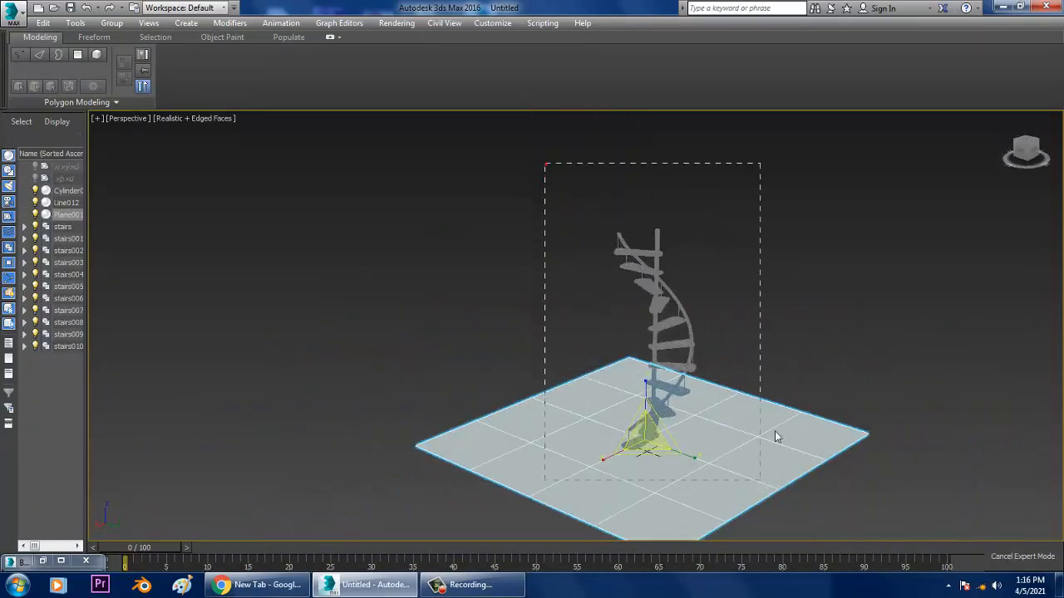
- Select the whole staircase without the ground plane, move it towards one side of the plane and leave Expert Mode
{"action": "left_click_drag", "start_coordinate": [775, 436], "coordinate": [759, 479]}
{"action": "middle_click_drag", "start_coordinate": [862, 423], "coordinate": [751, 317], "text": "alt"}
{"action": "key", "text": "ctrl+x"}
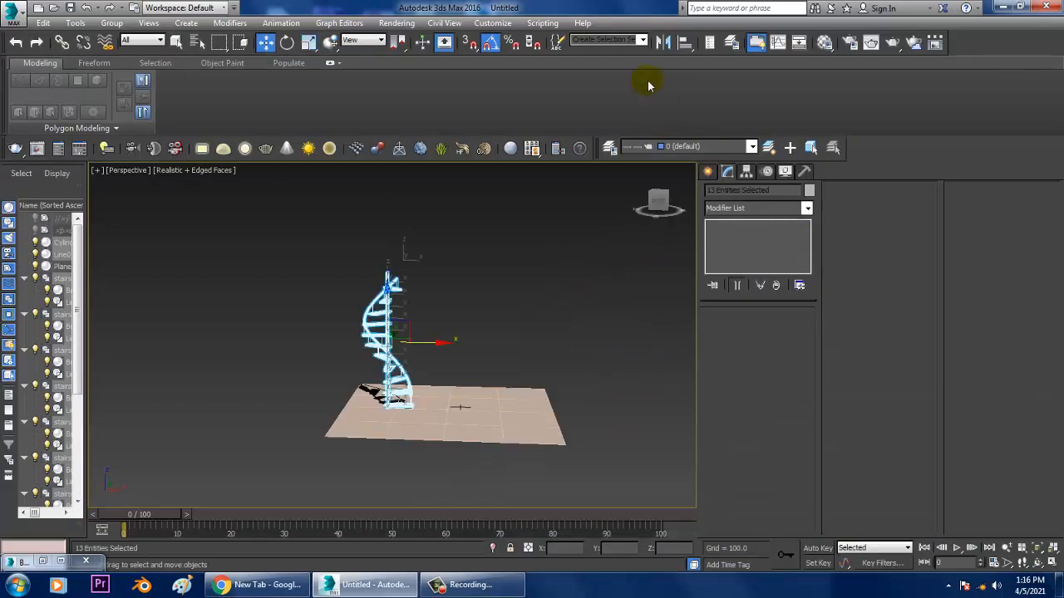
- Mirror the selected staircase about the X axis with Clone Selection set to Copy
{"action": "left_click", "coordinate": [663, 41]}
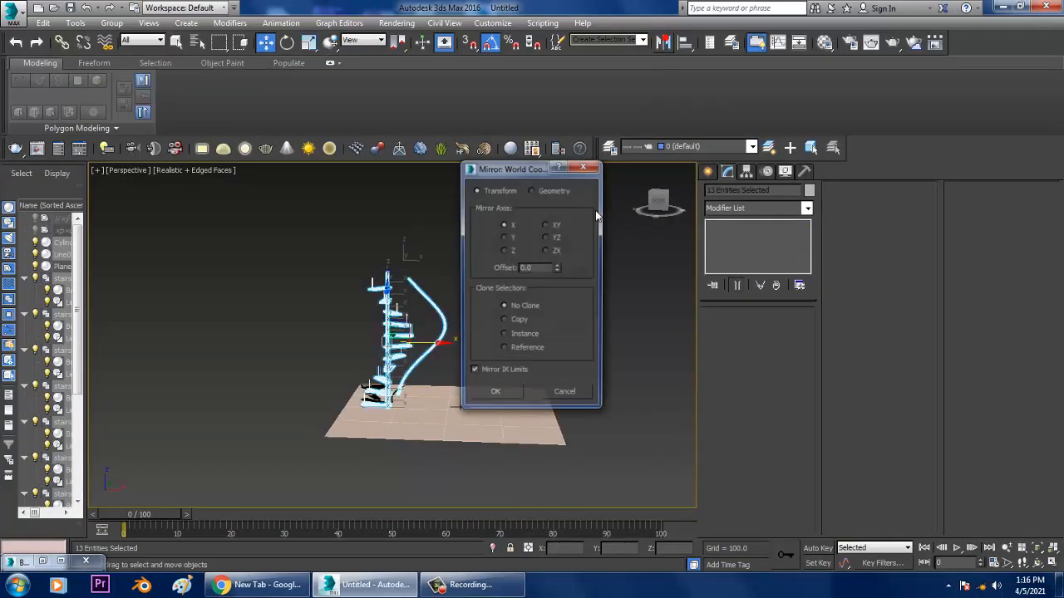
{"action": "left_click", "coordinate": [518, 320]}
{"action": "left_click", "coordinate": [496, 395]}
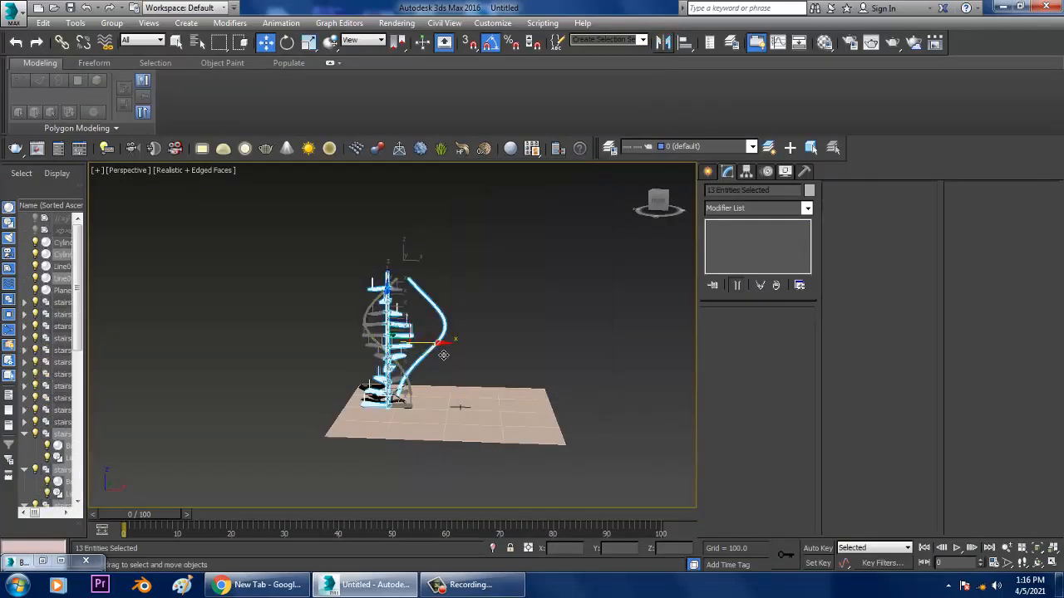
{"action": "left_click_drag", "start_coordinate": [444, 355], "coordinate": [558, 341]}
{"action": "scroll", "coordinate": [559, 340], "scroll_direction": "up", "scroll_amount": 5}
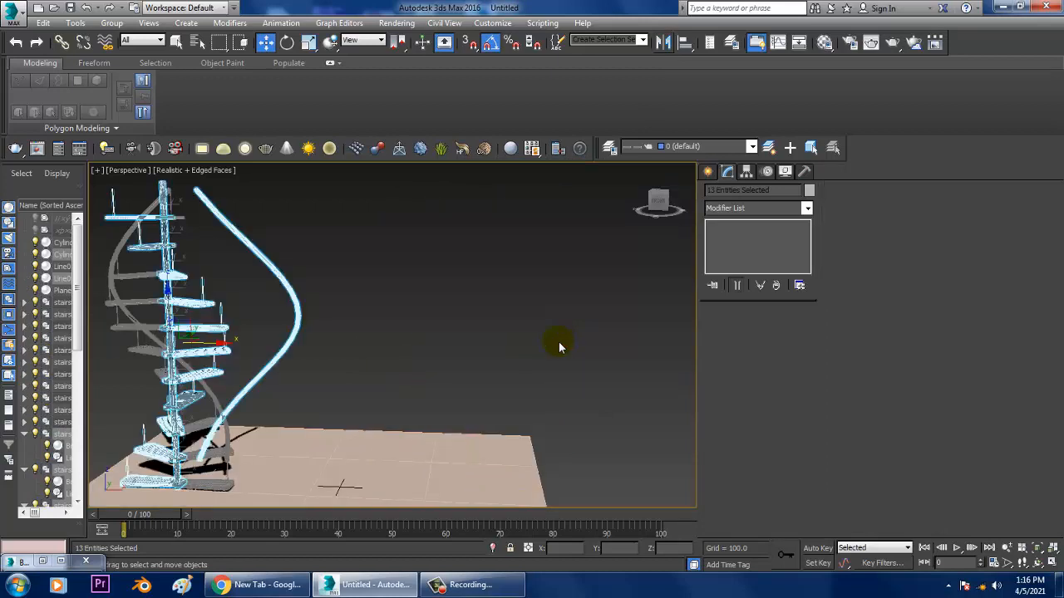